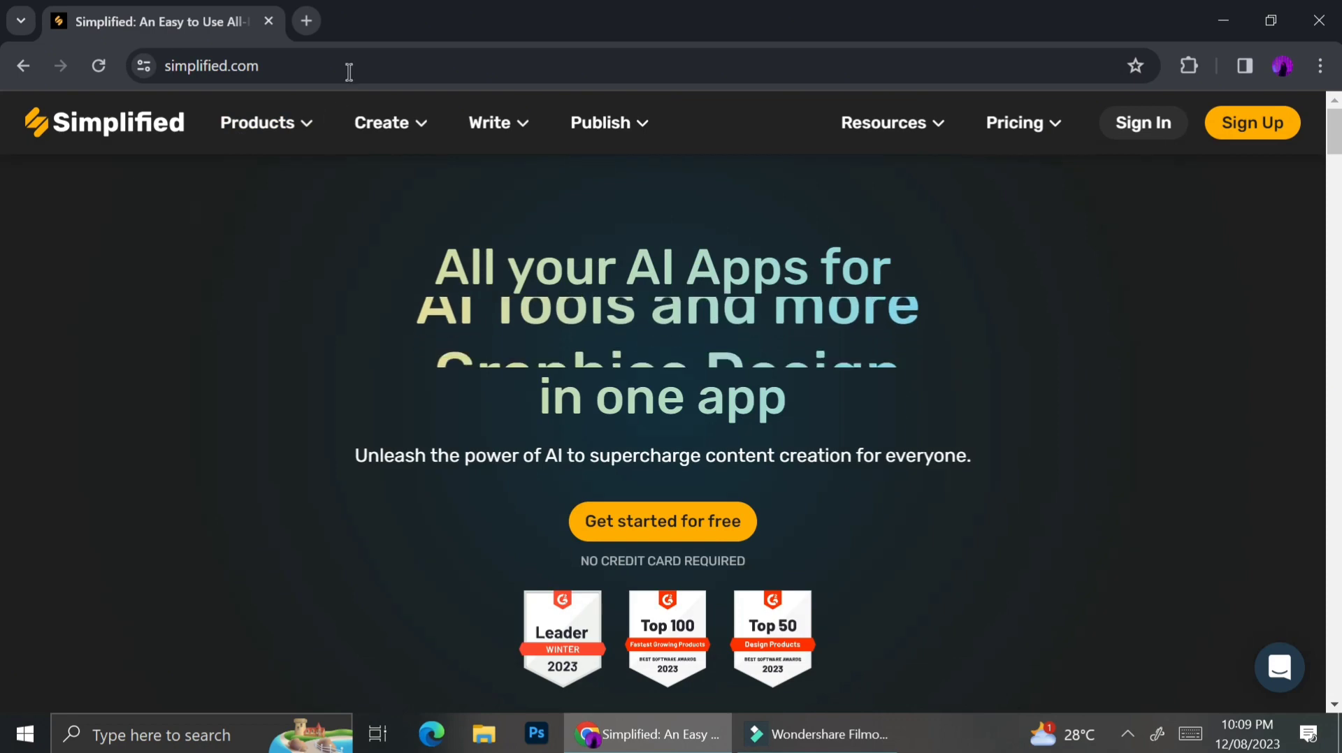
- Look through the site's Products, Create, Write, Publish, Pricing and Resources offerings on the home page
mouse_move(280, 124)
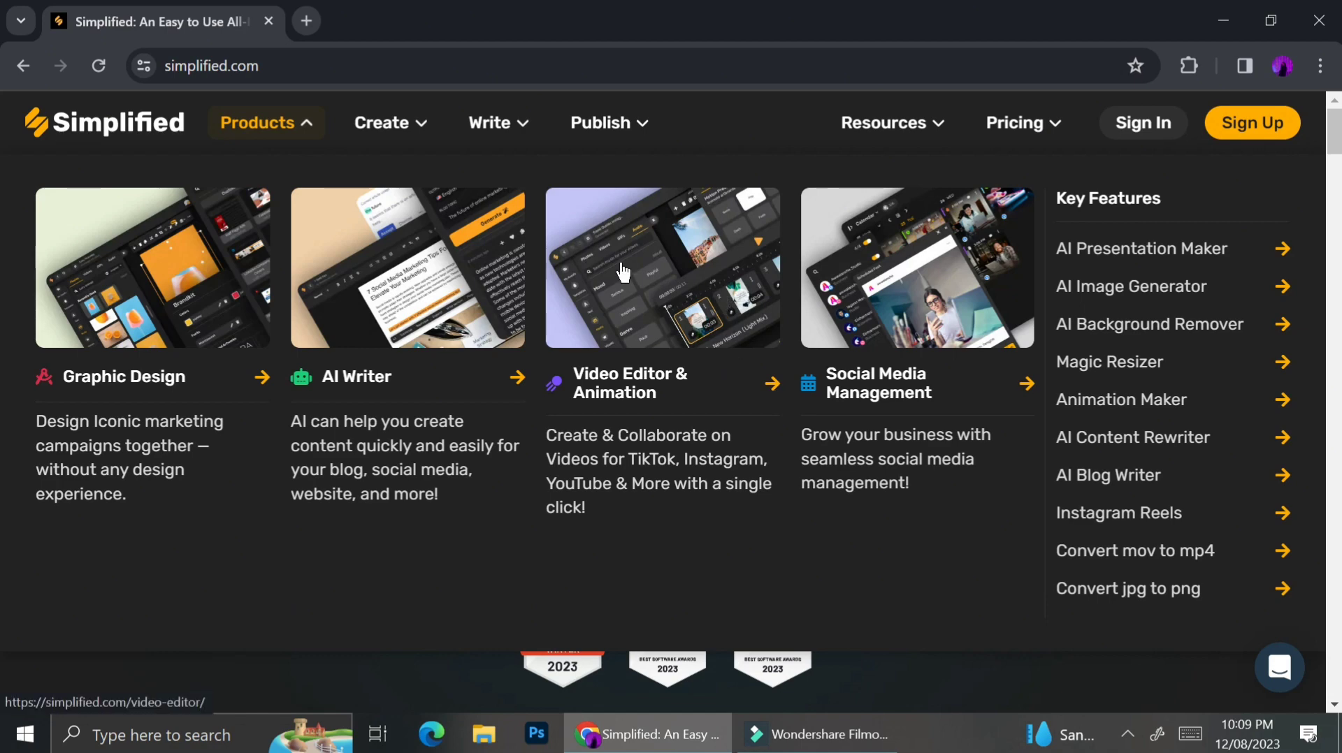
mouse_move(405, 140)
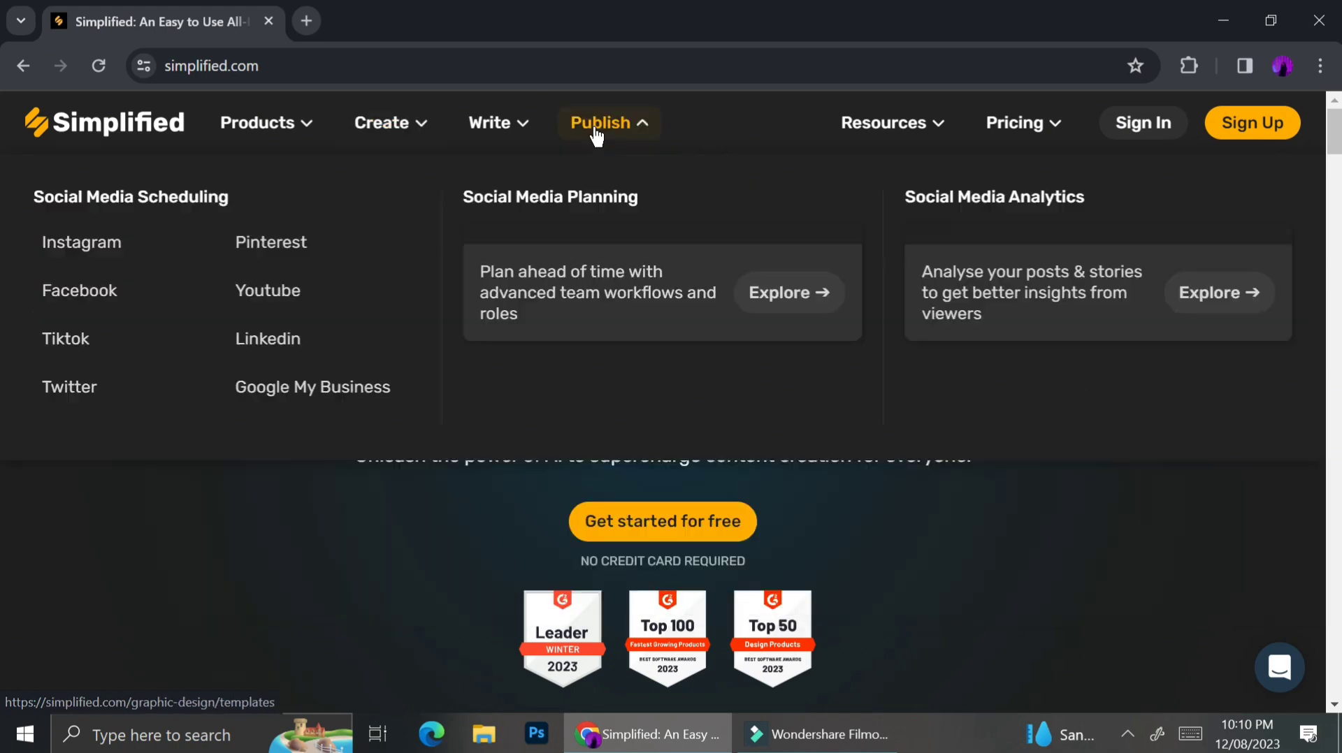
mouse_move(512, 133)
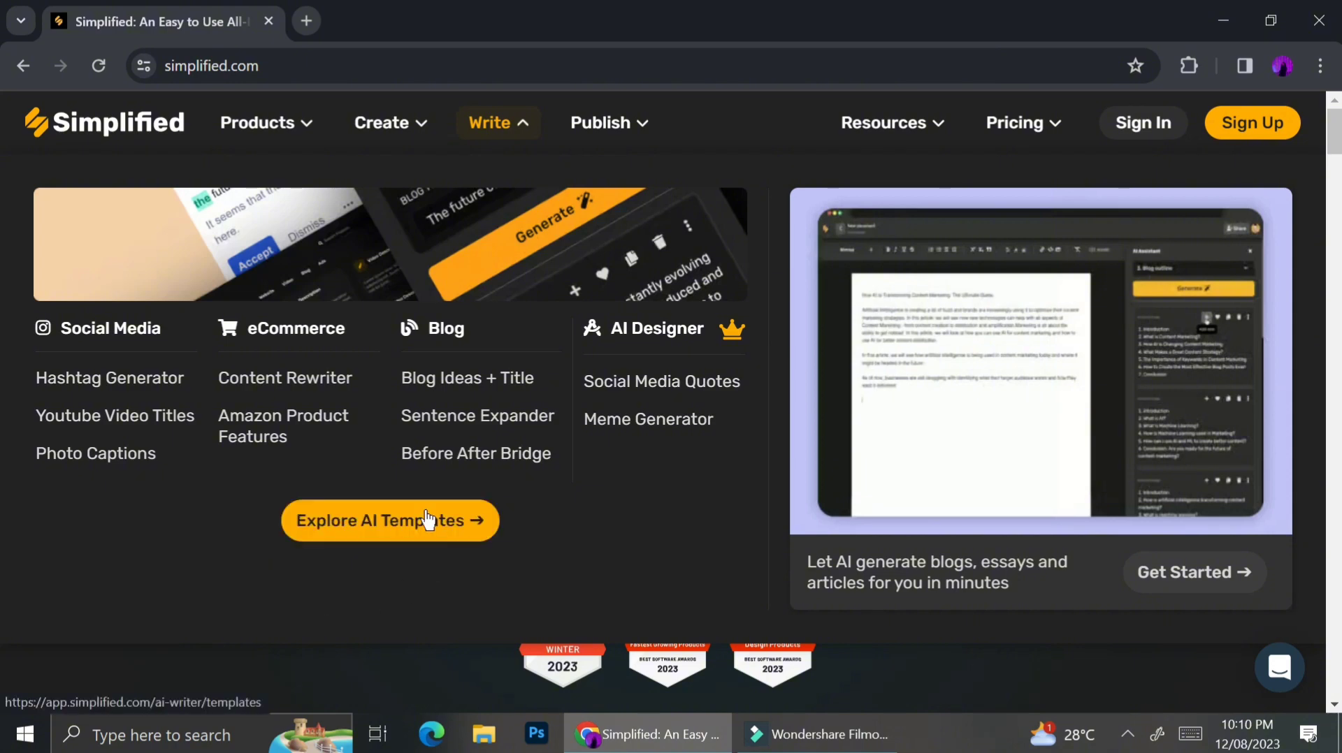
mouse_move(598, 132)
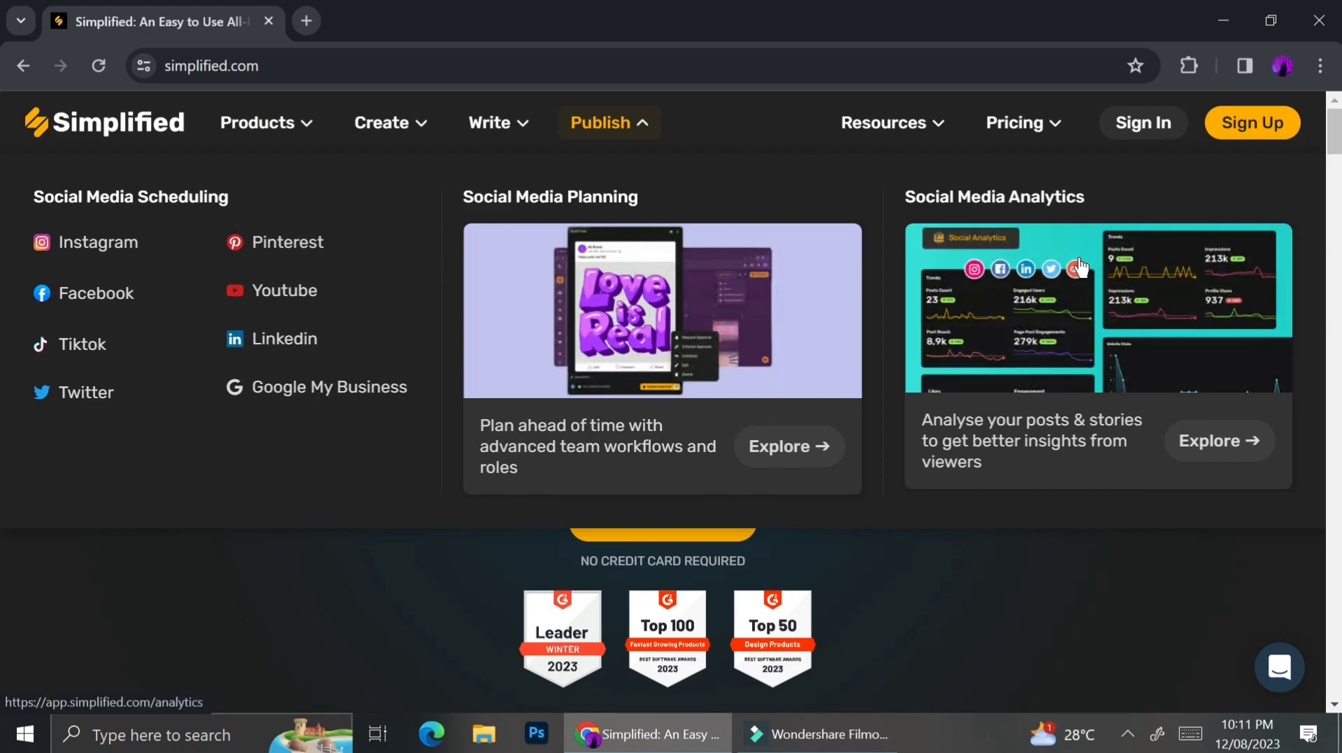
mouse_move(1018, 138)
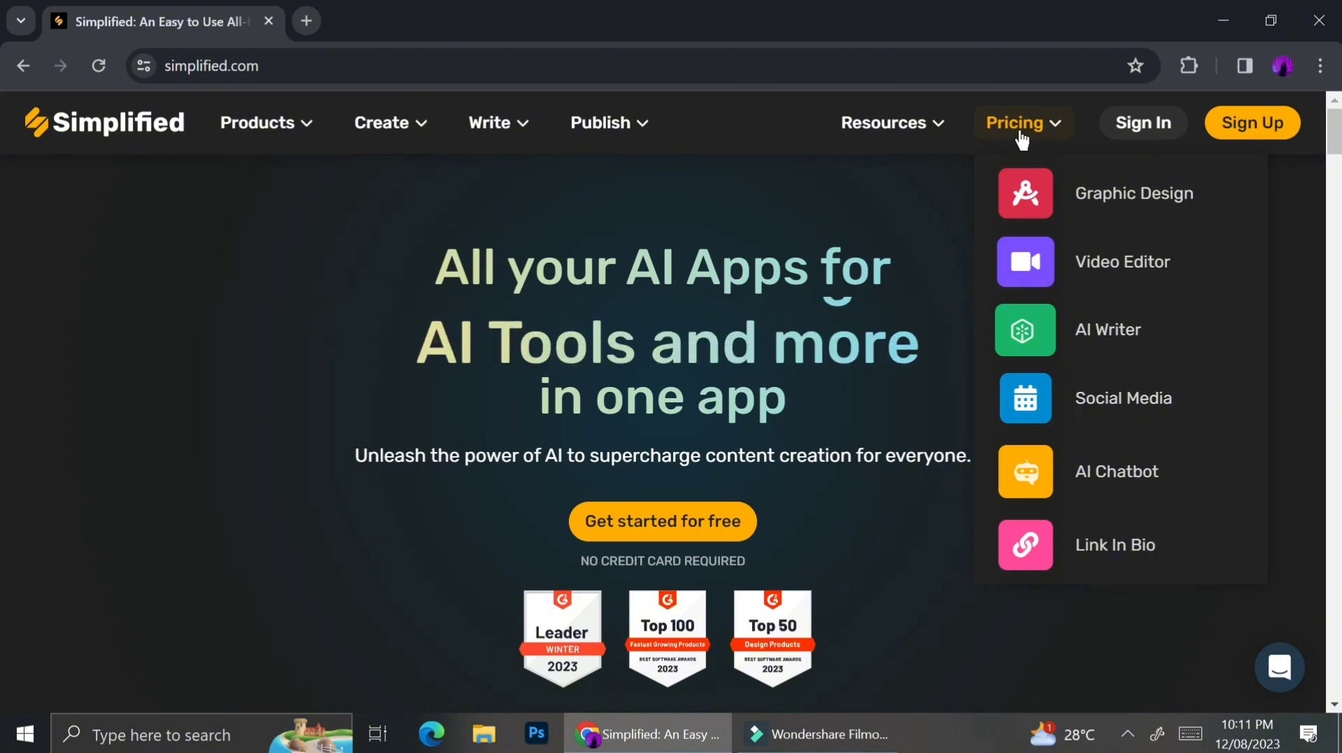
mouse_move(952, 145)
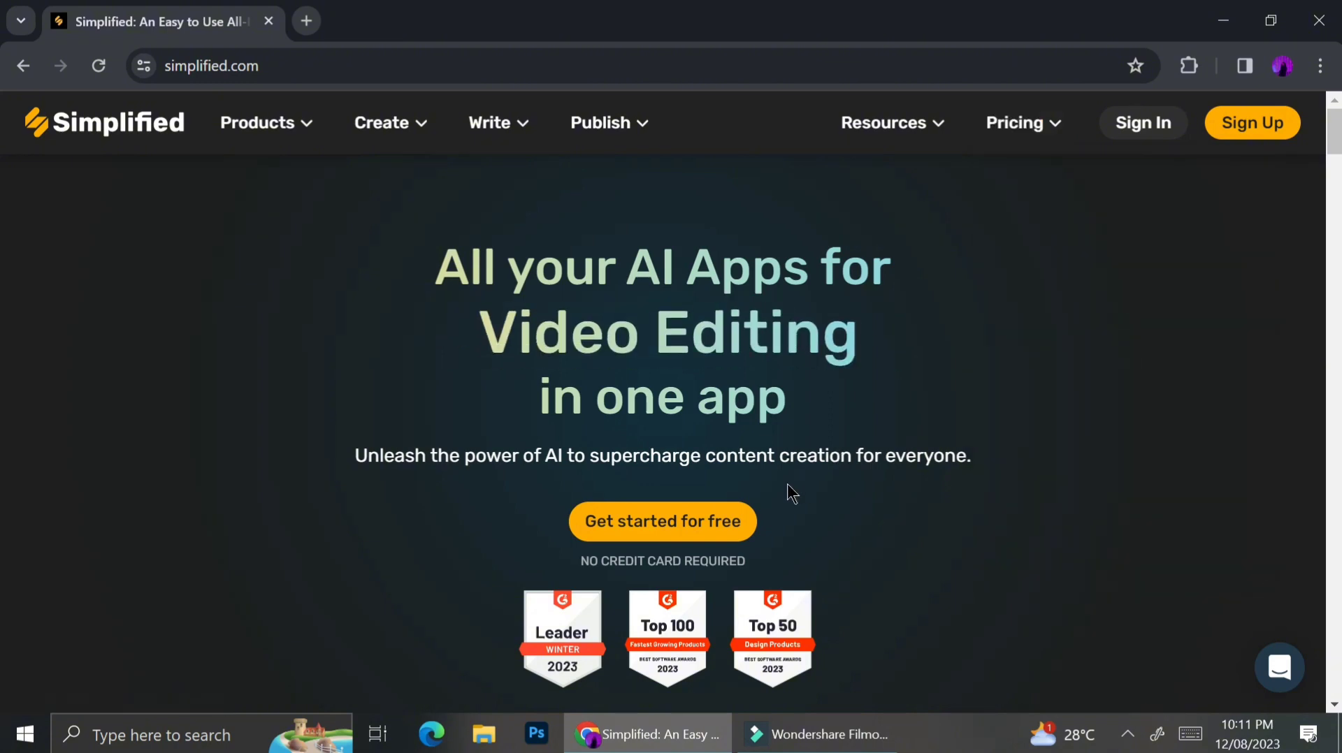
- Get started for free and create a workspace named Another Type Cookies
left_click(727, 522)
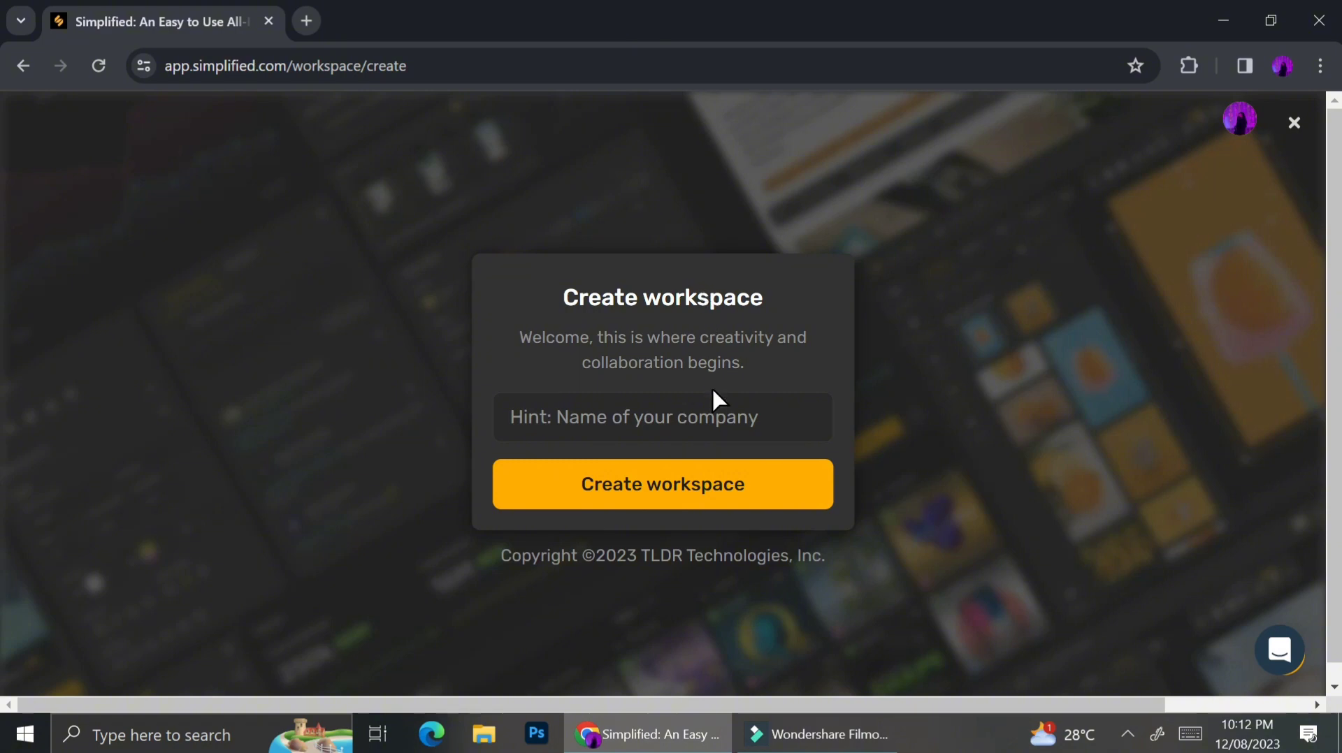
left_click(714, 407)
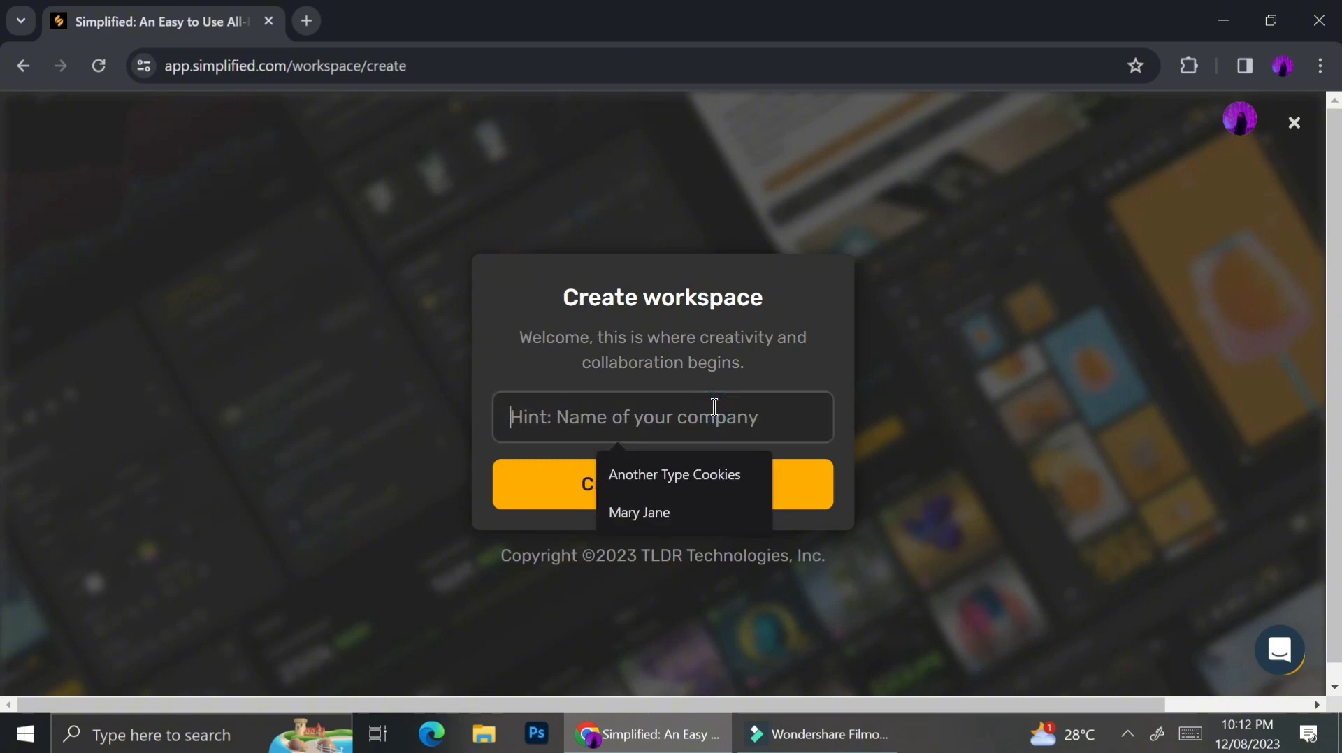
left_click(712, 483)
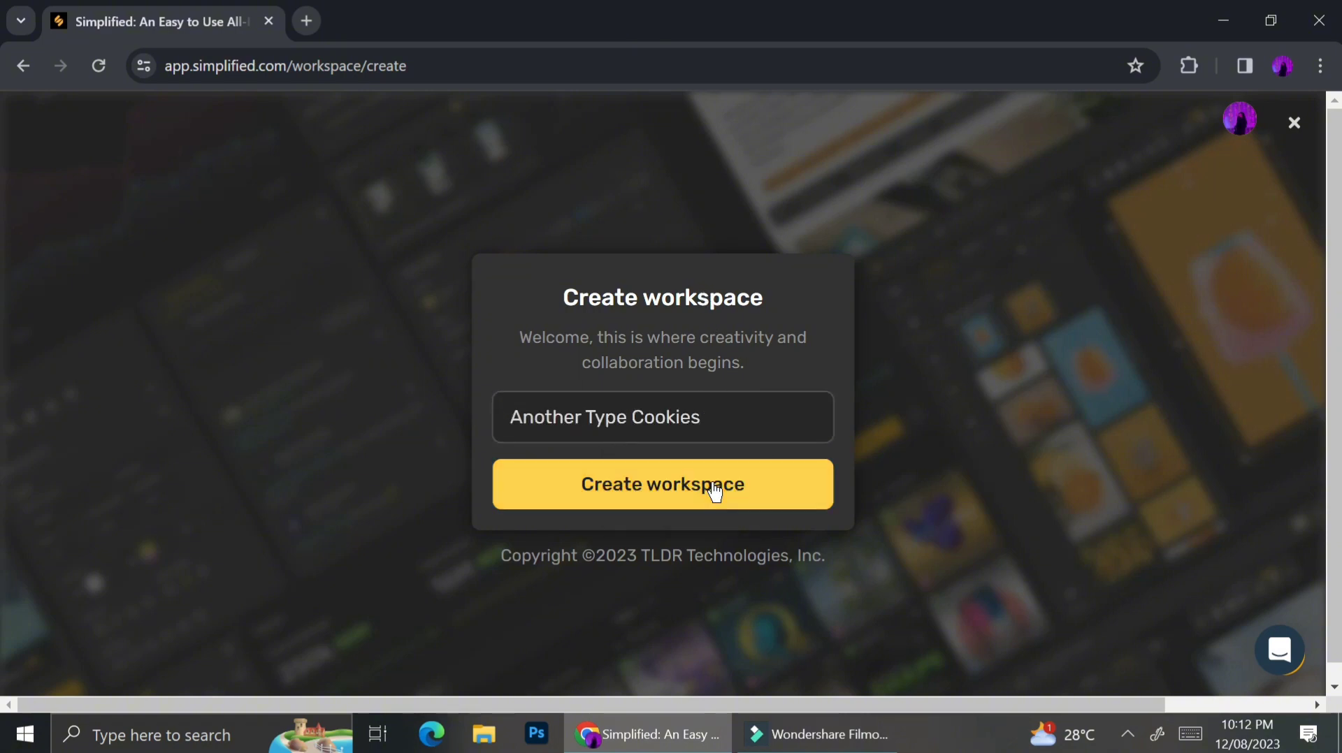
left_click(712, 482)
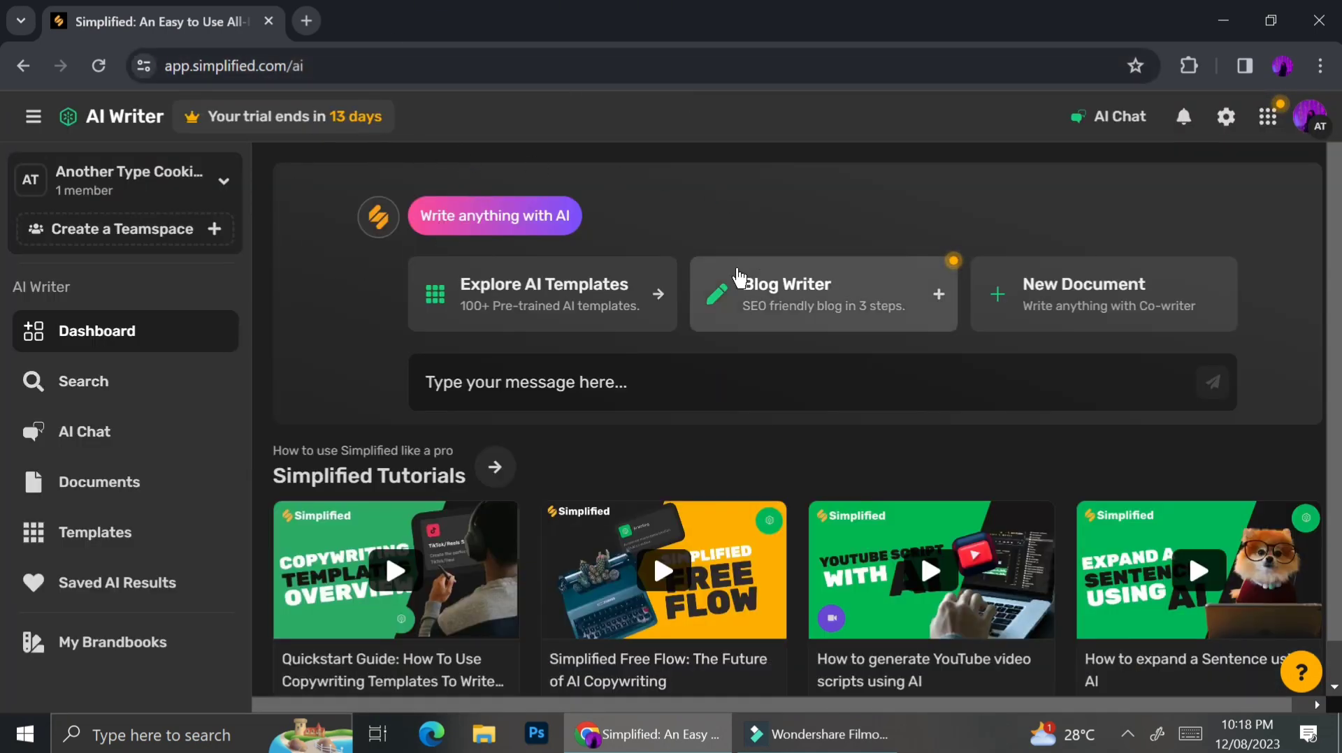
- Create a new AI Writer document and dismiss the promotional banner about chatting with docs
scroll(734, 279, "down", 1)
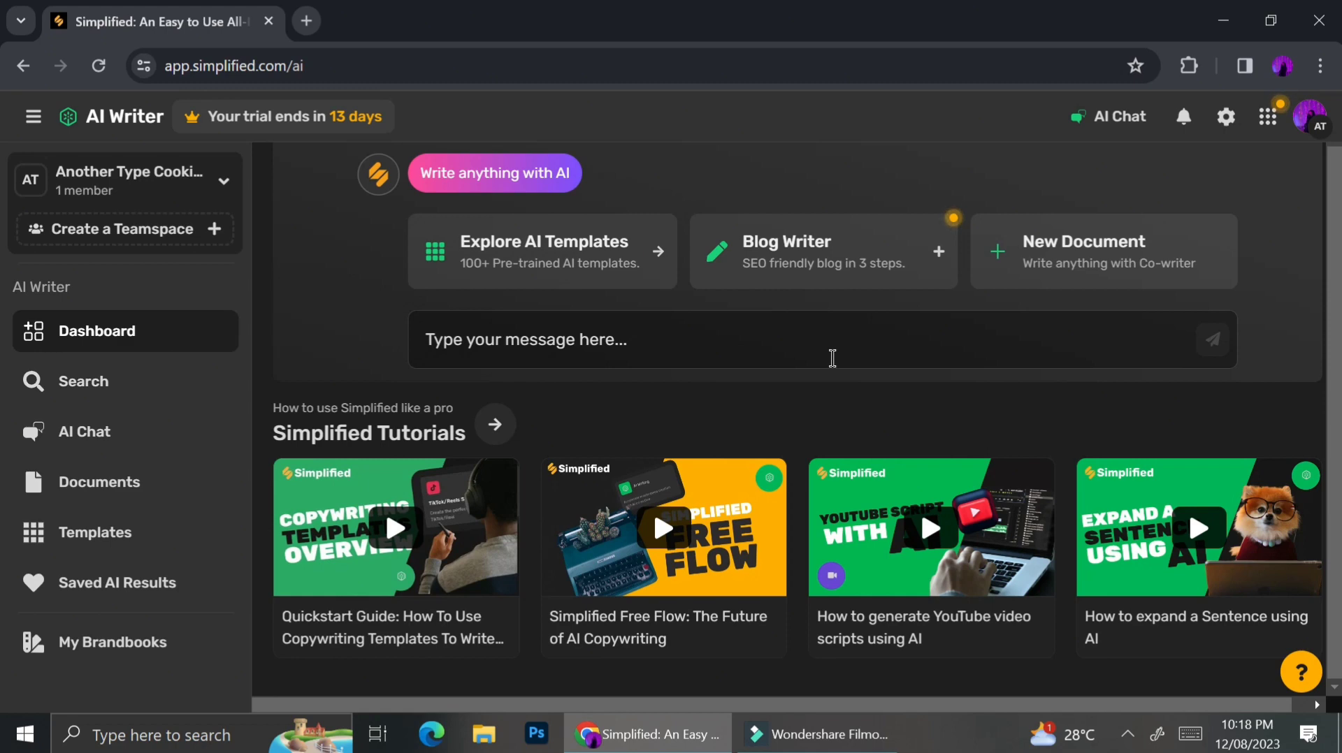
scroll(683, 340, "up", 2)
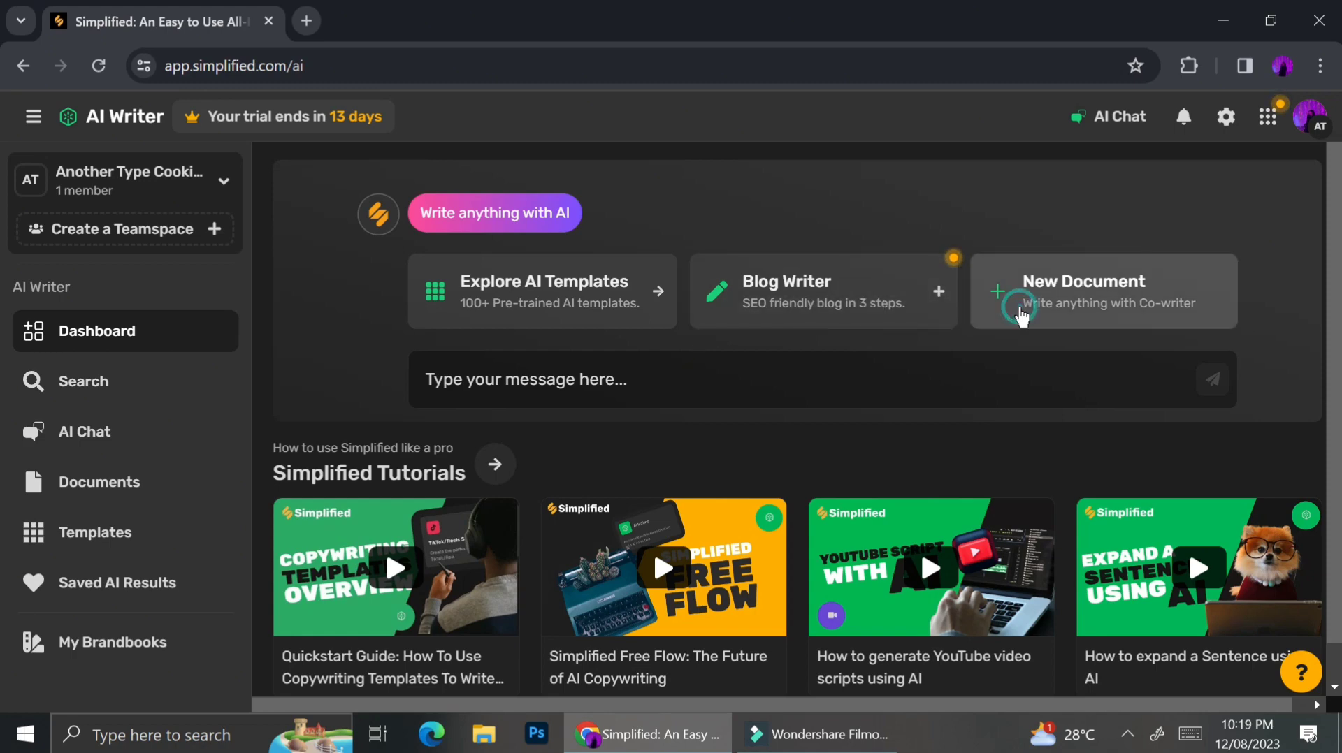
left_click(1021, 316)
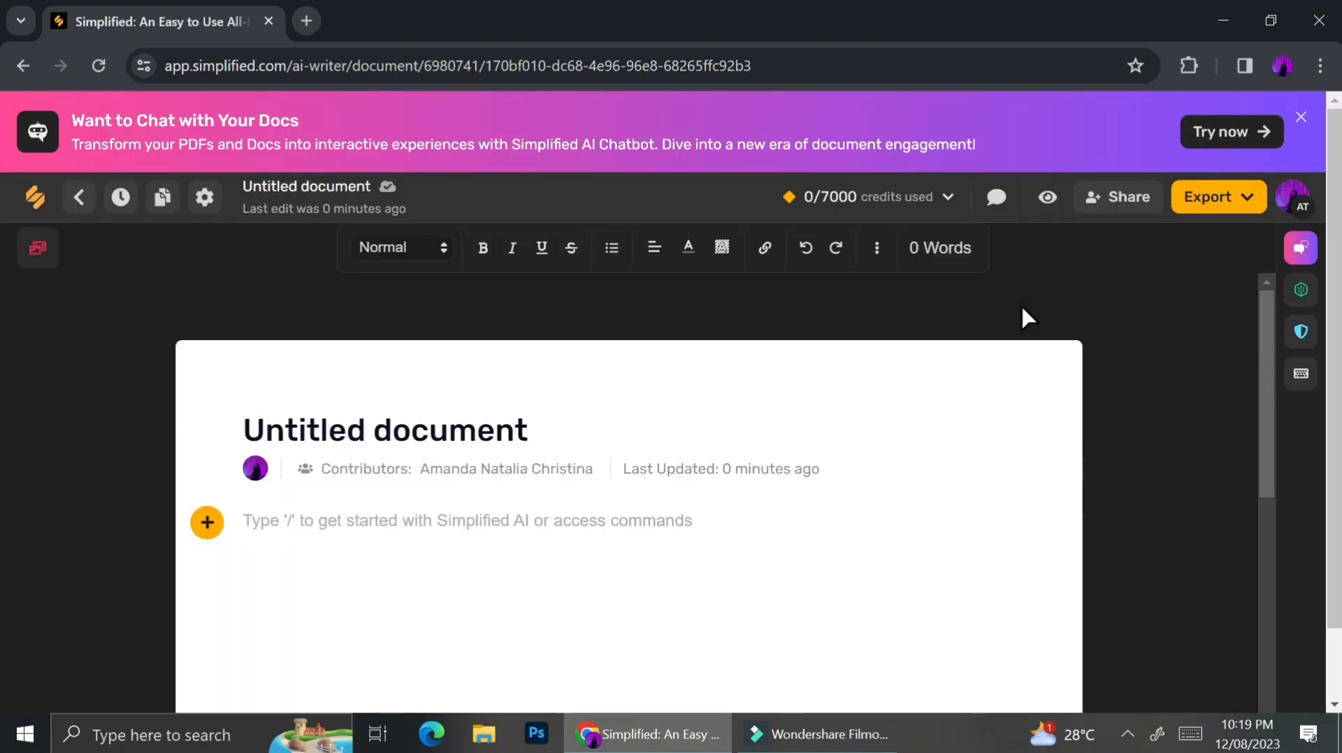
left_click(1299, 119)
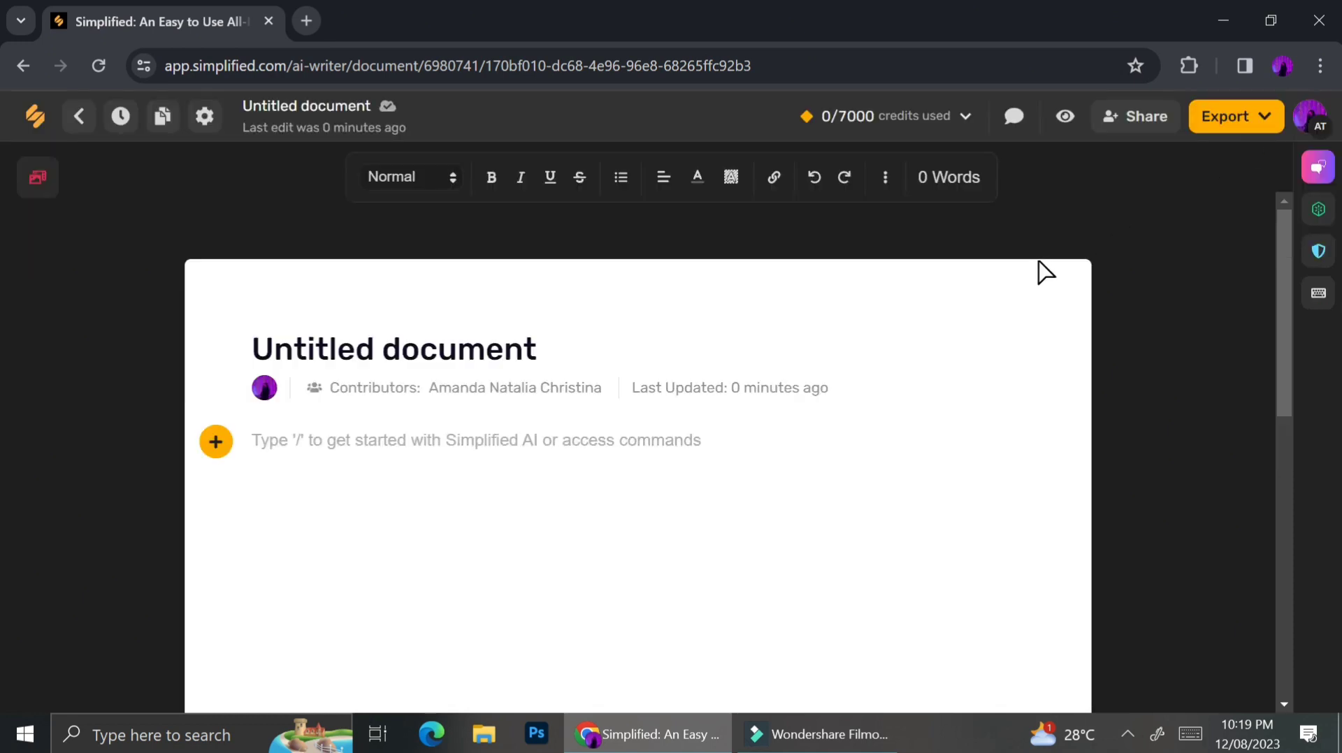
- Rename the untitled document as Social Media Idea
mouse_move(976, 126)
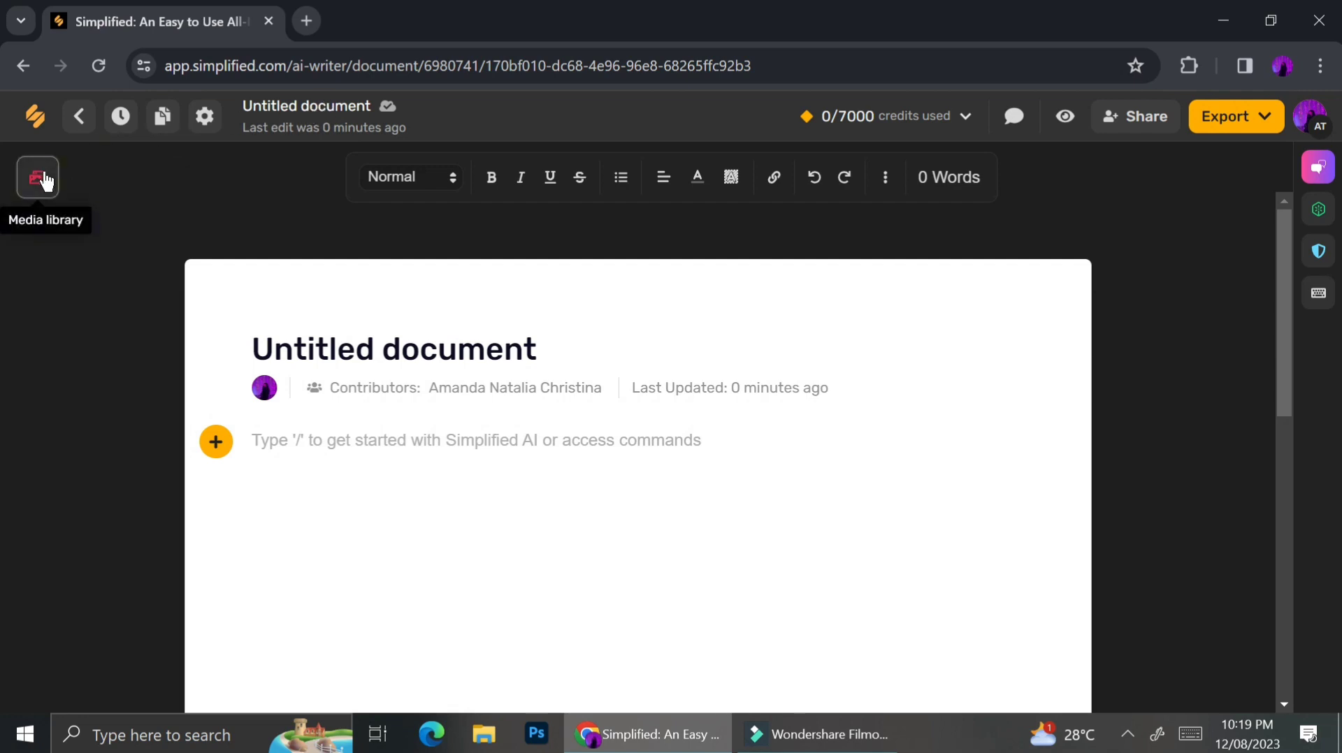
mouse_move(457, 351)
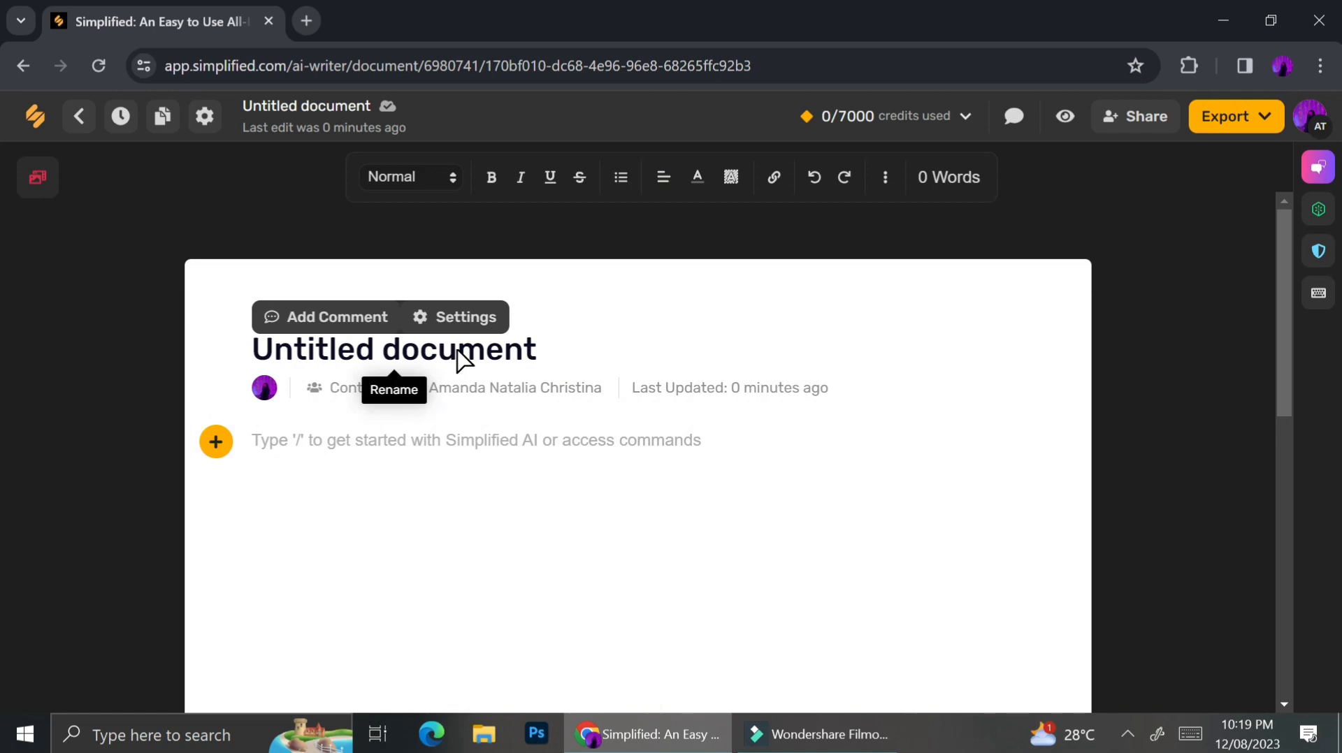
left_click(339, 106)
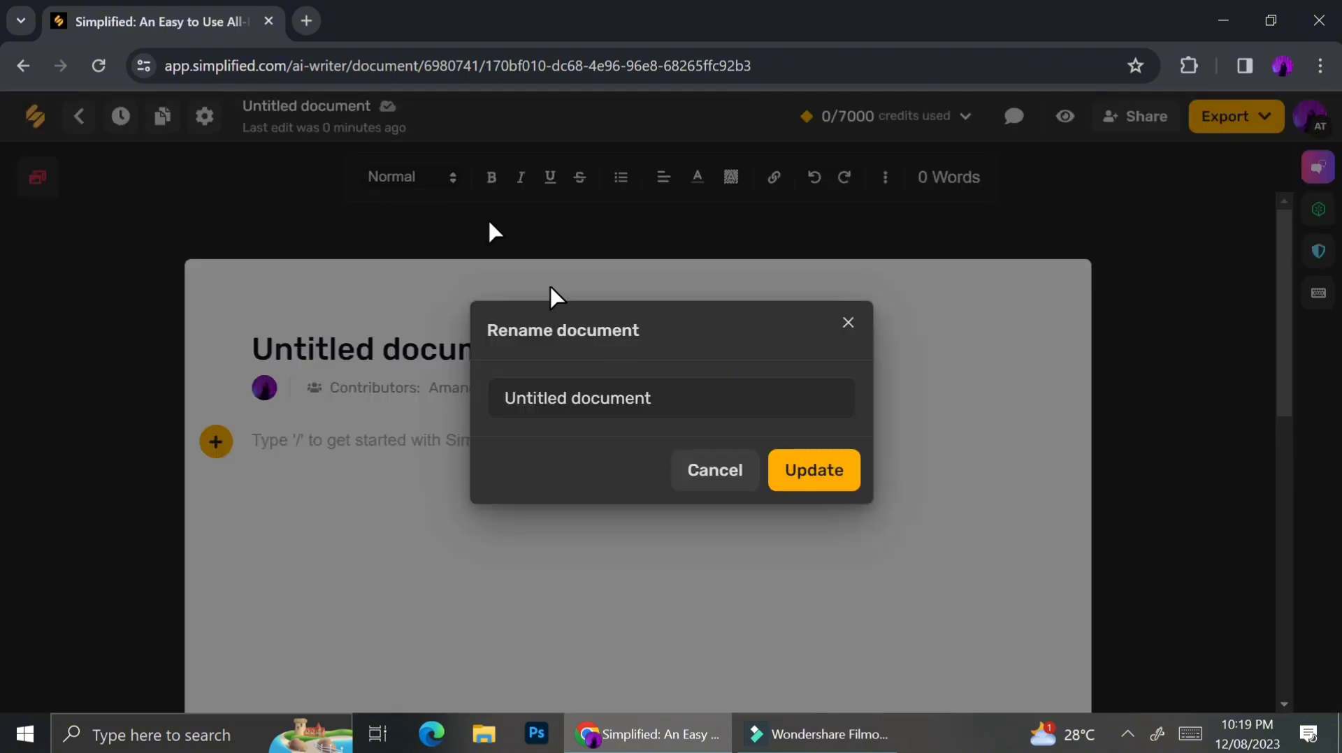
left_click_drag(670, 402, 395, 380)
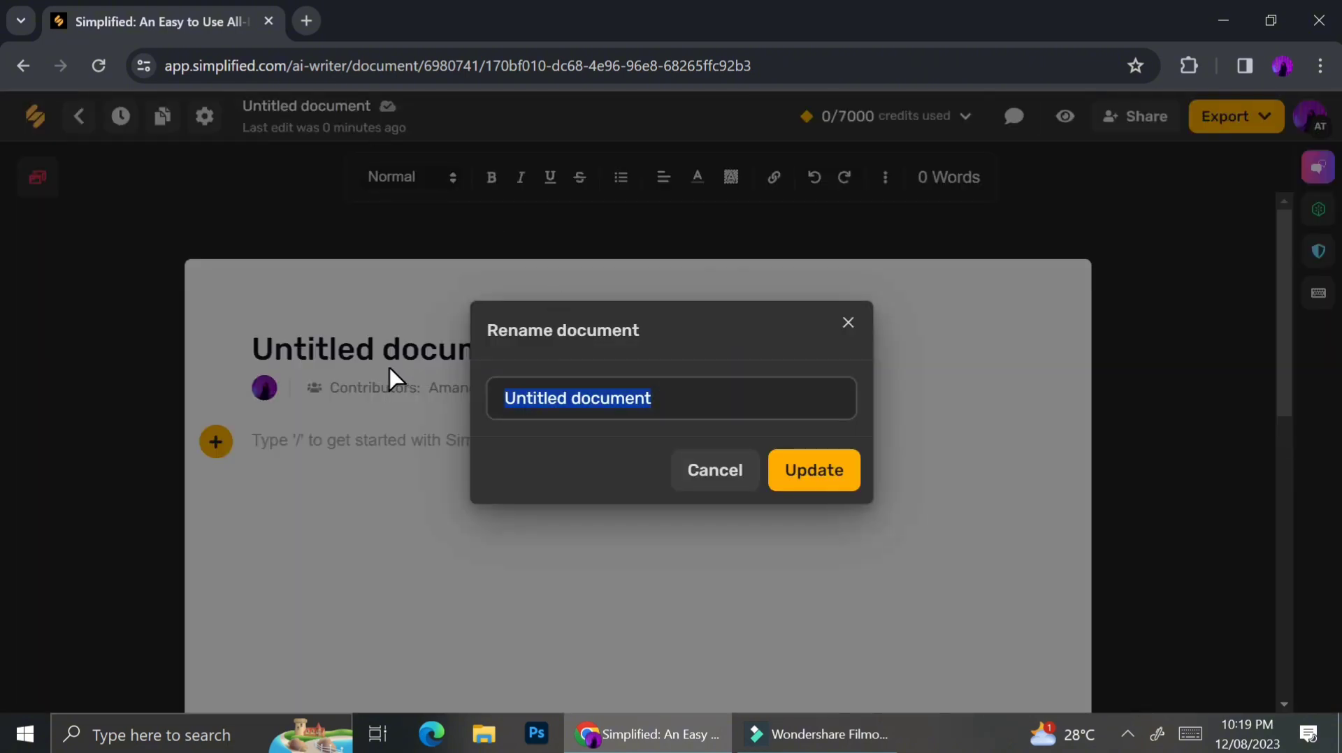
type("SH")
key("BackSpace")
key("BackSpace")
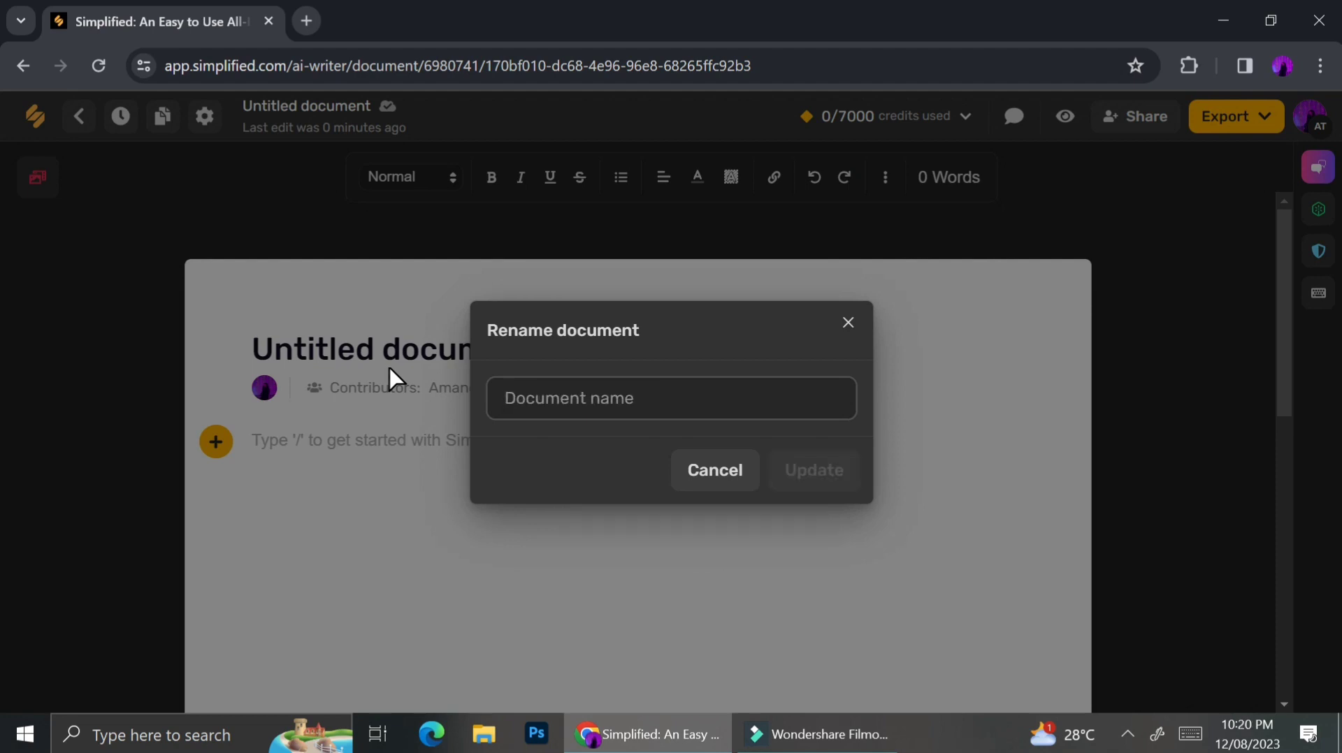
type("Social Media Idea")
left_click(814, 482)
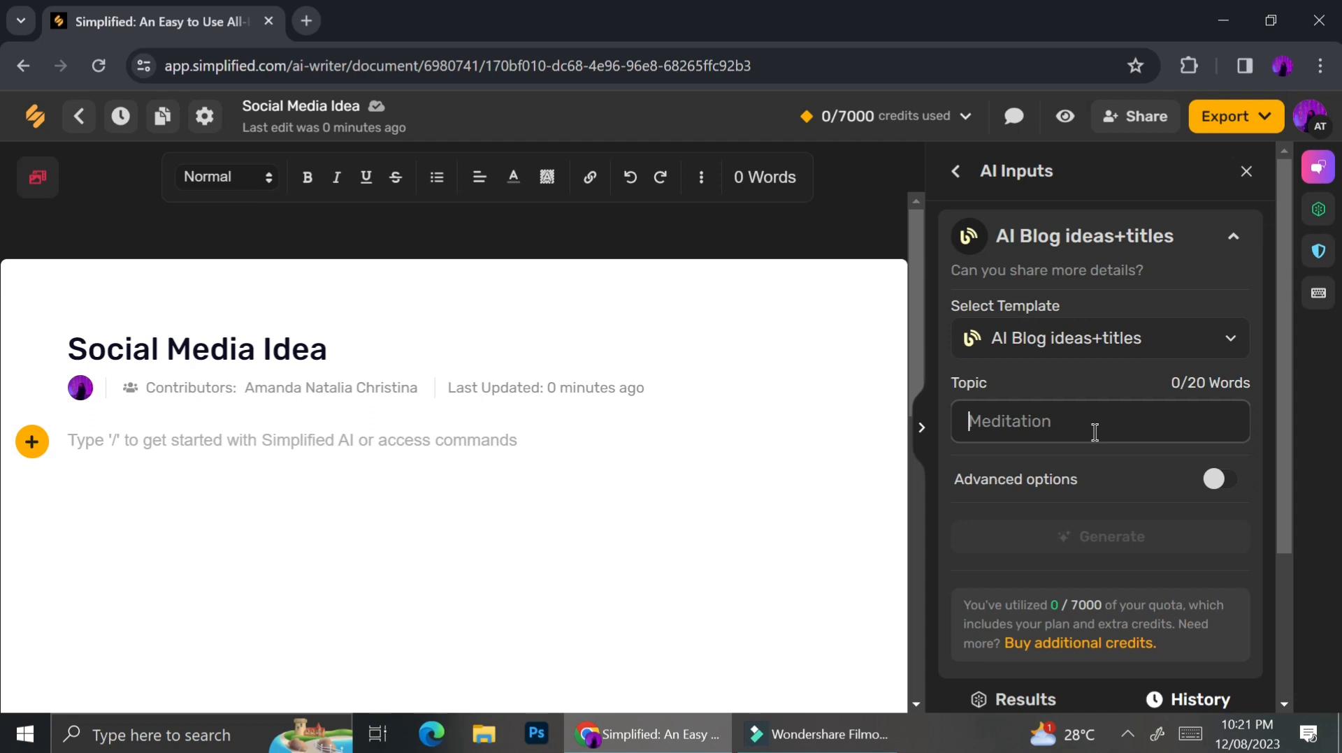
- Enter "how to build your social media engagement" as the topic for the AI Blog ideas+titles template
type("ho")
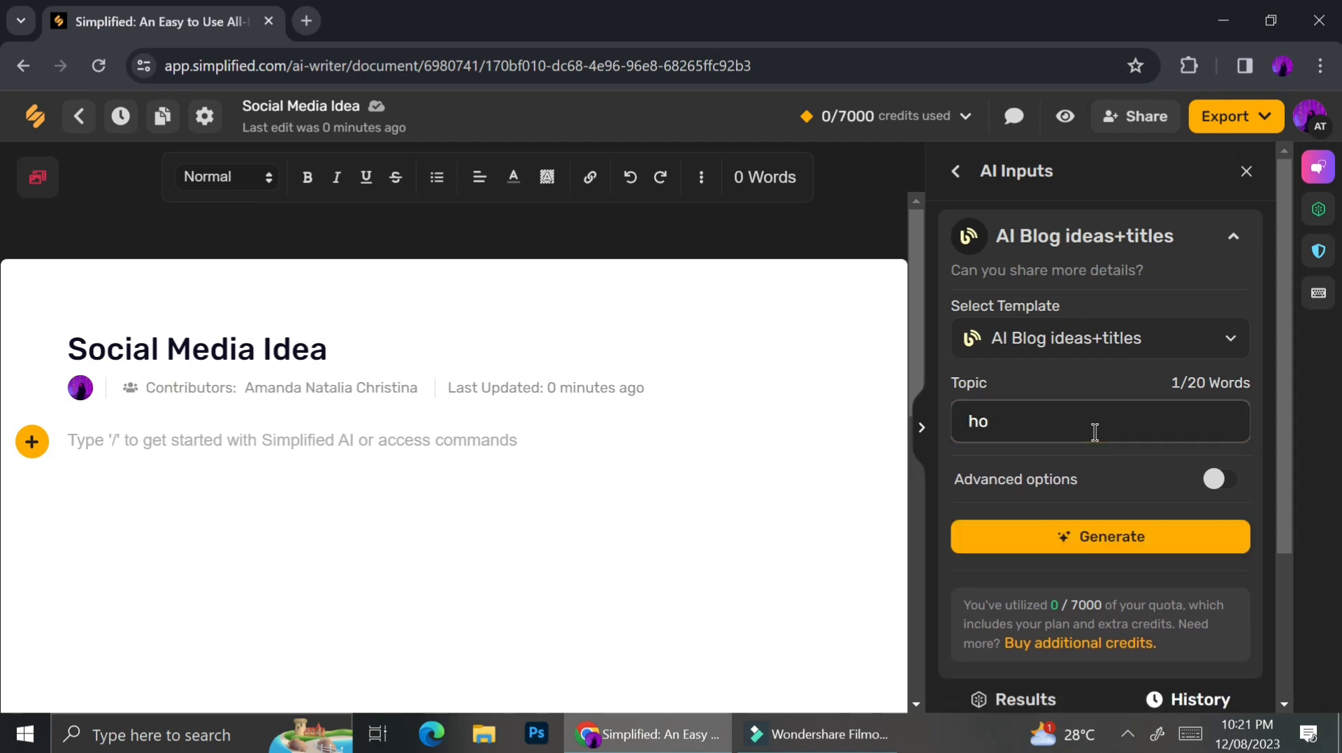
type("w to build your social ")
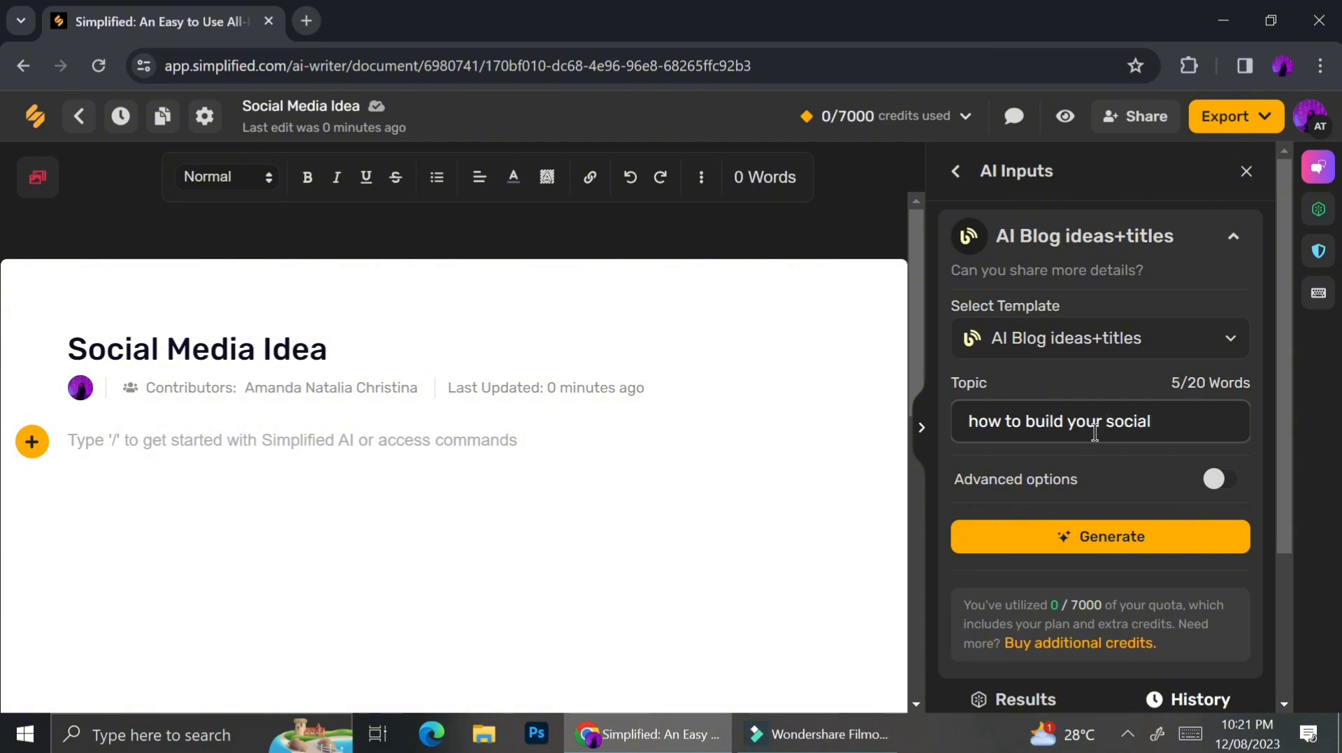
type("media enga")
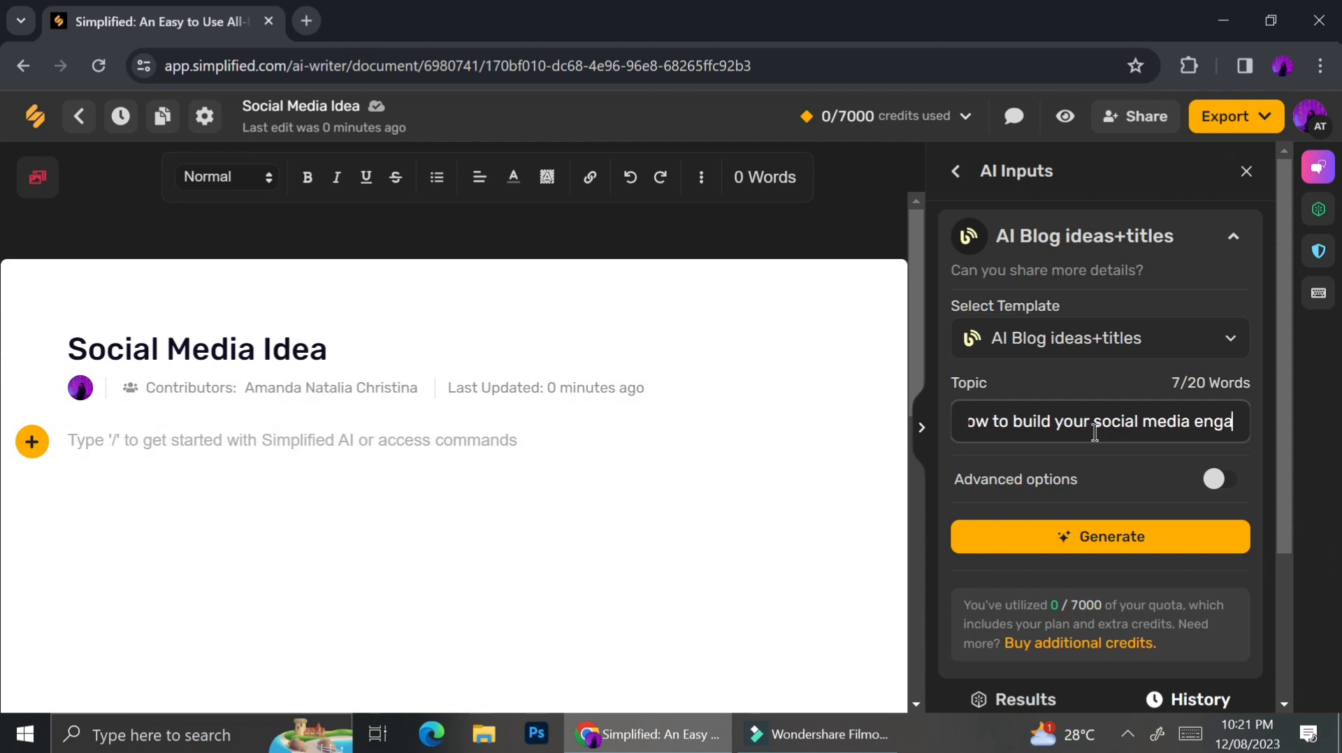
type("gement")
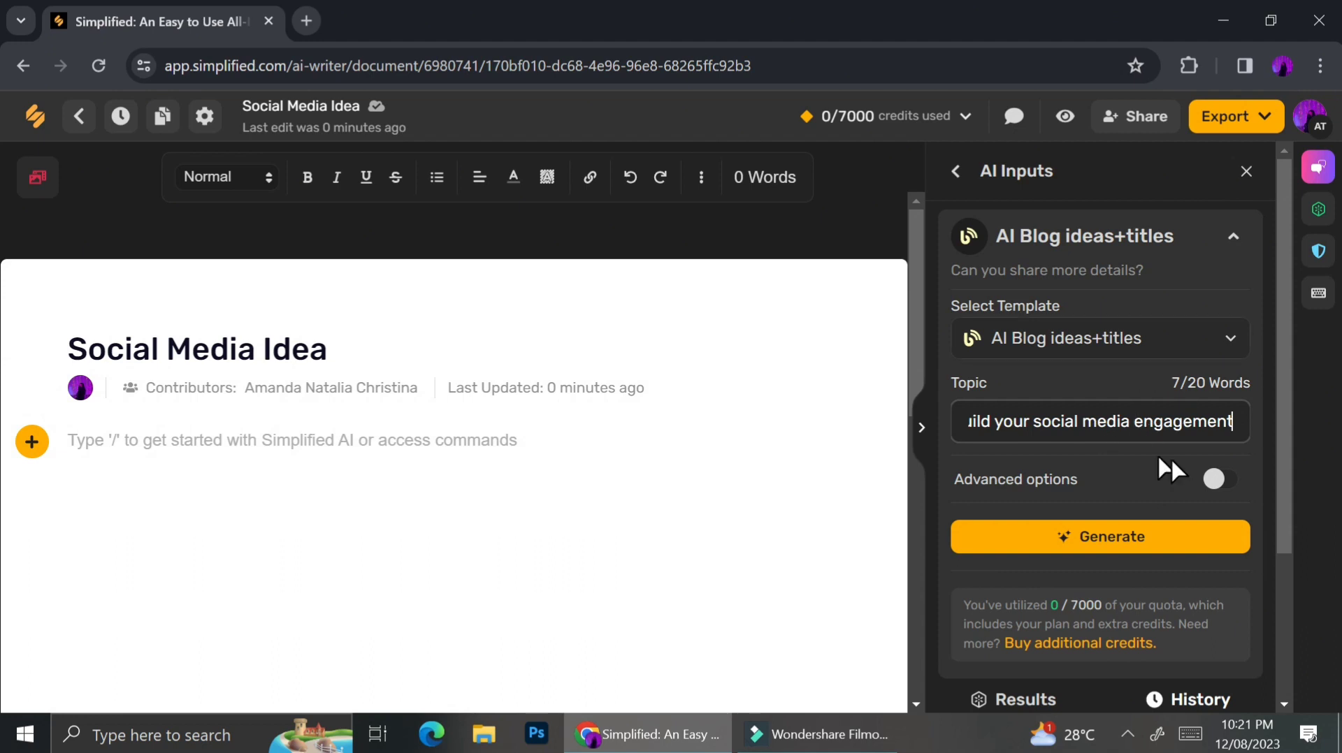
- Enable the advanced options for the blog ideas and set the creativity level to Imaginative
left_click(1214, 481)
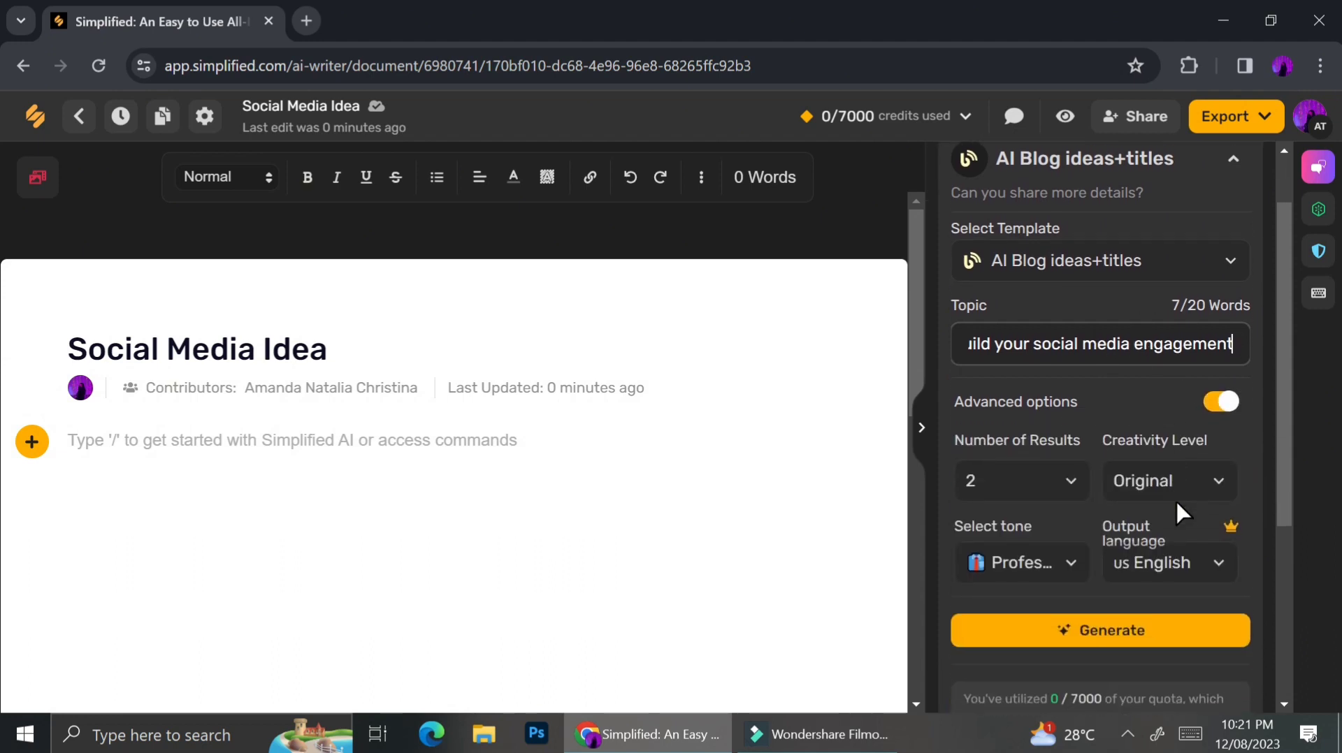
scroll(1178, 510, "down", 1)
left_click(1057, 468)
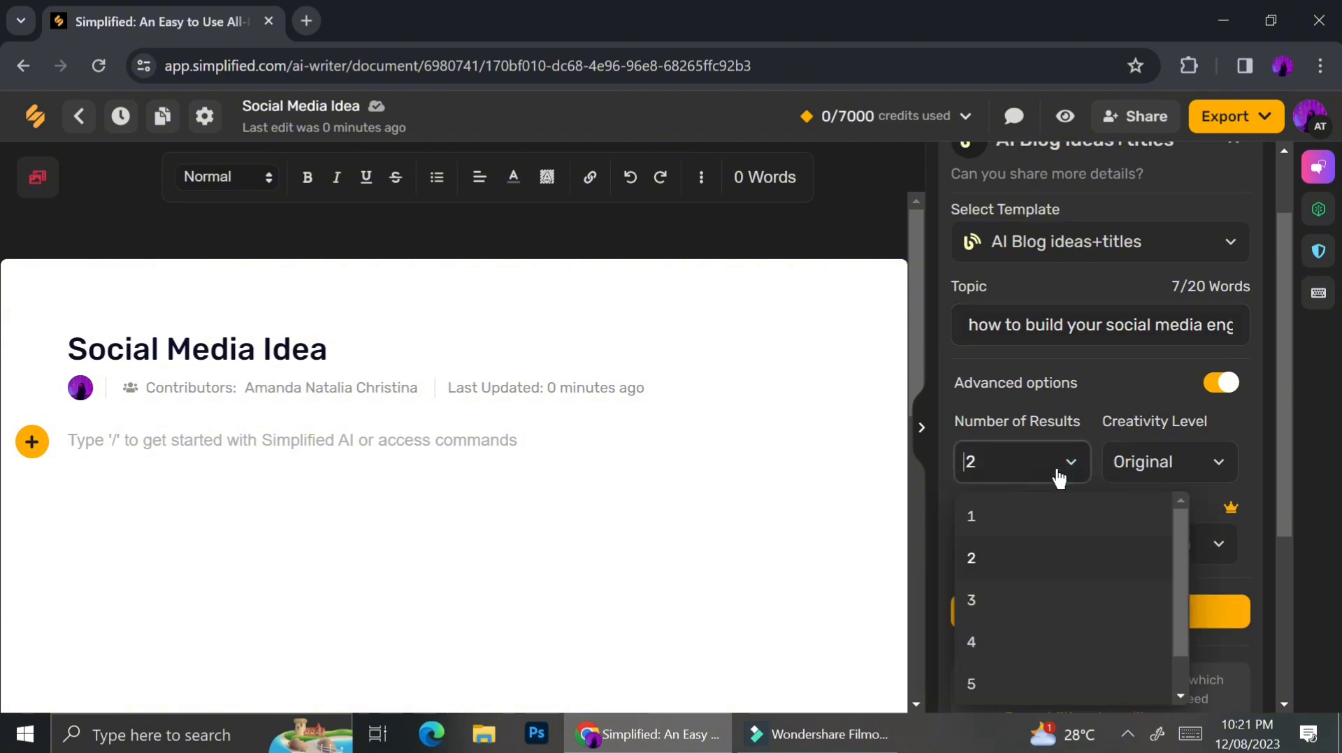
left_click(1216, 467)
scroll(1216, 468, "down", 1)
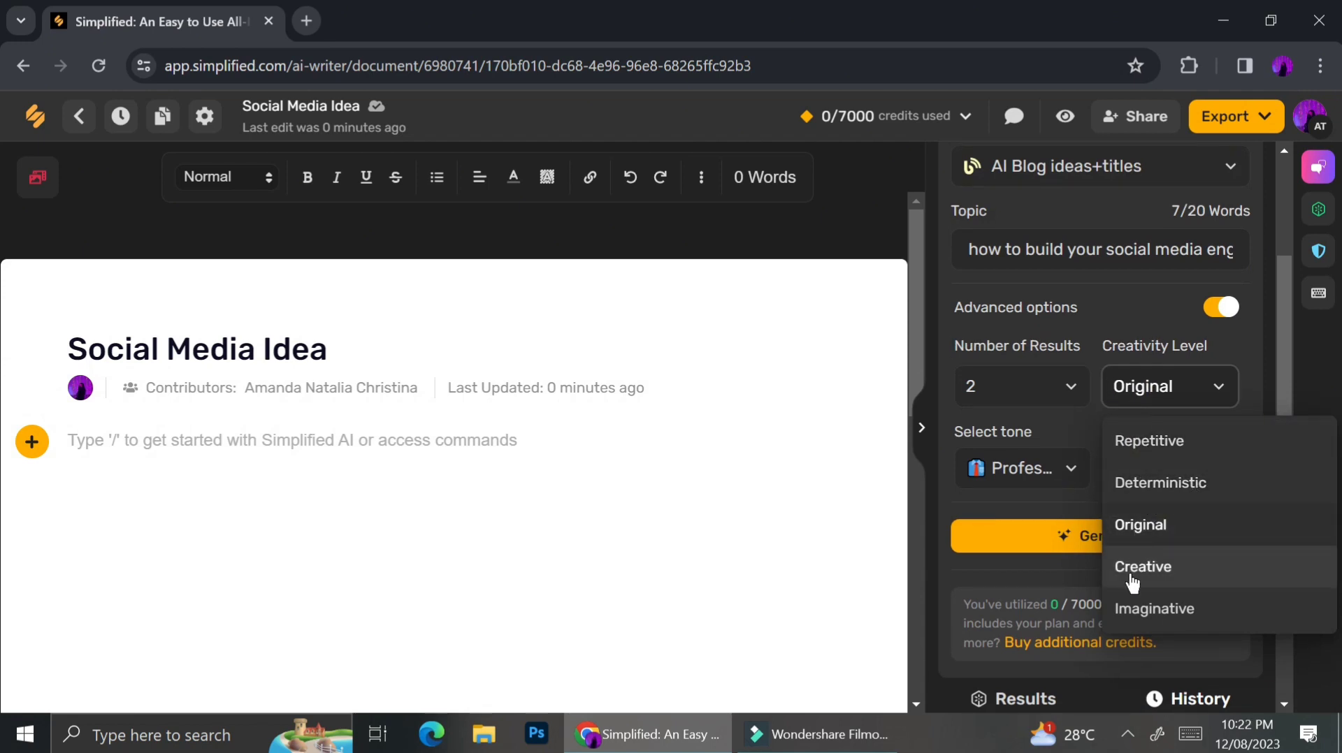
left_click(1156, 615)
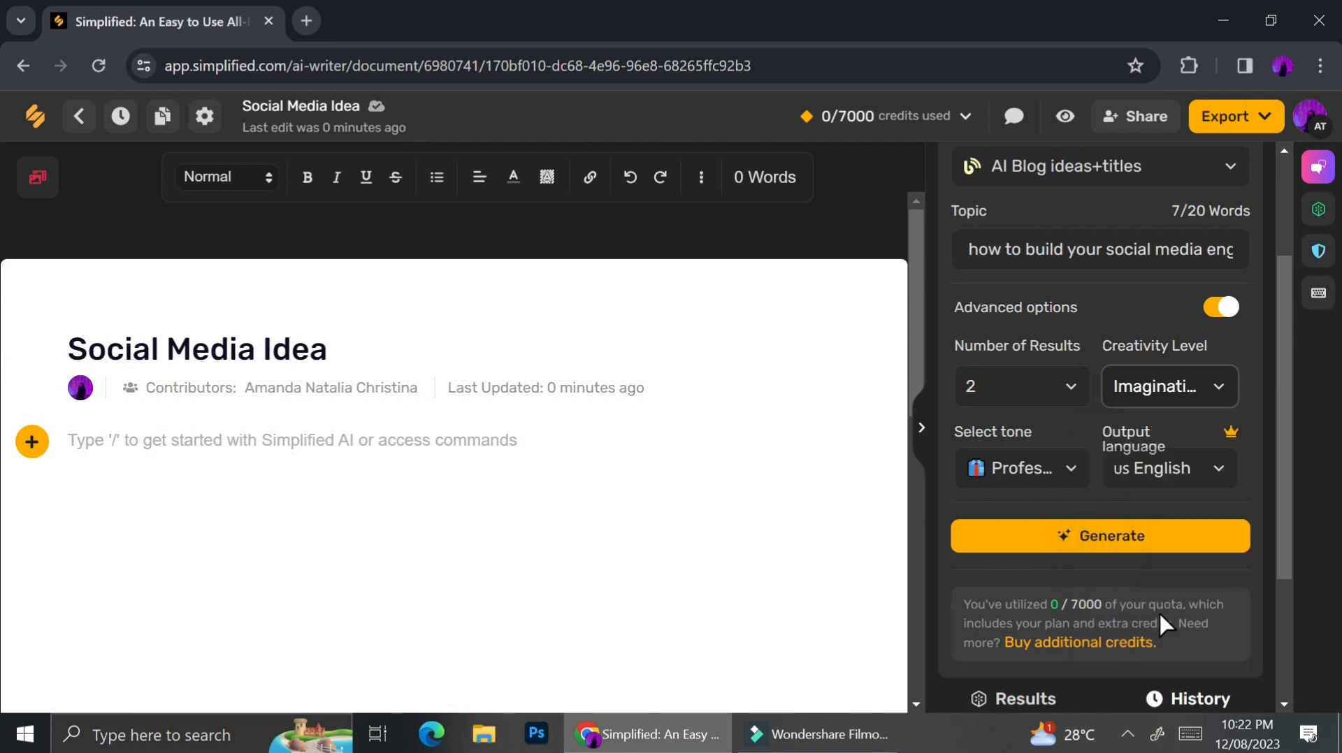
- Set the tone for the blog ideas to Optimistic
left_click(1066, 473)
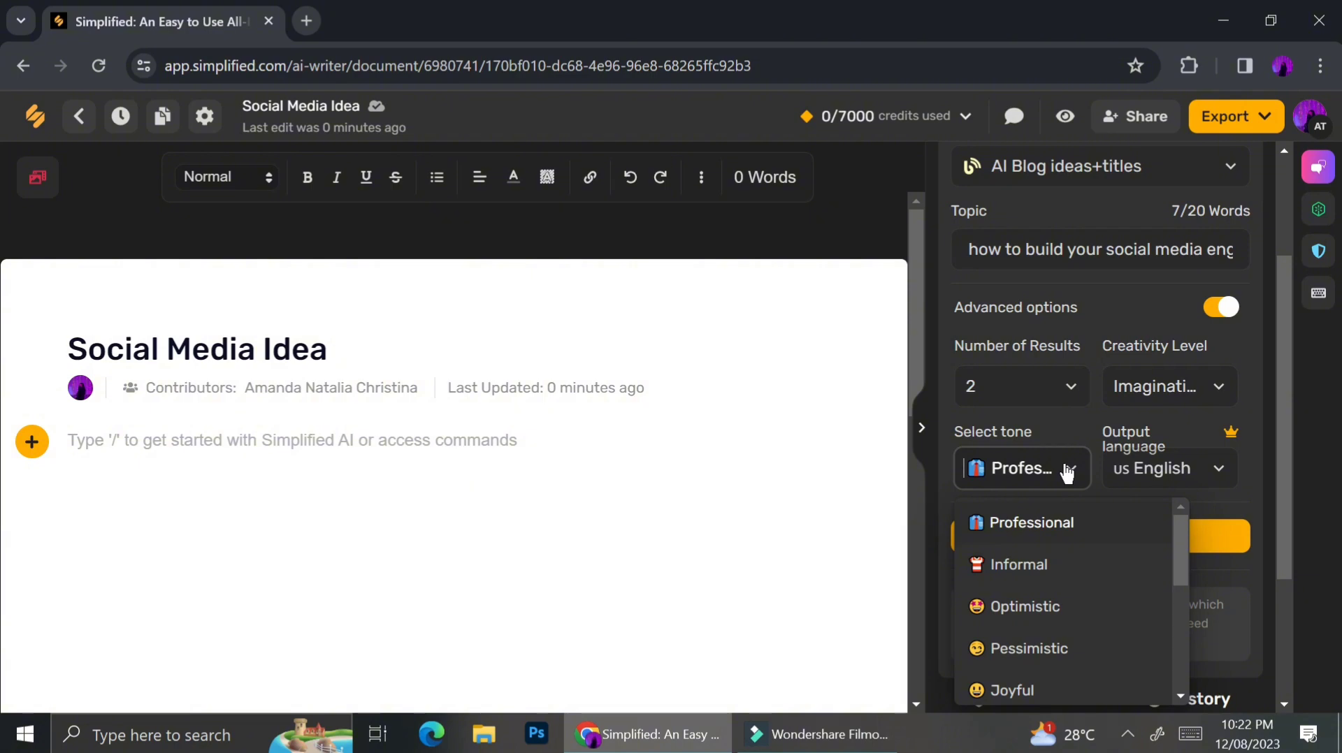
scroll(1053, 563, "down", 1)
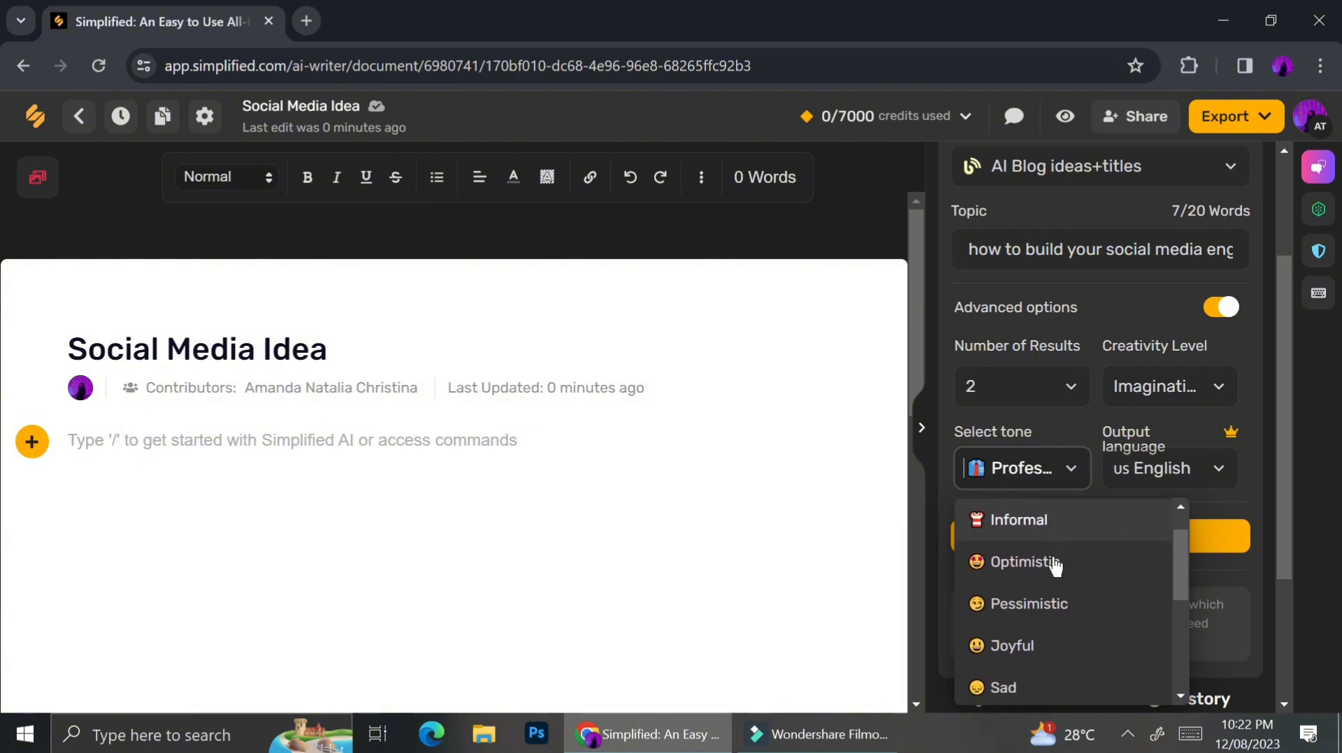
scroll(1037, 652, "down", 2)
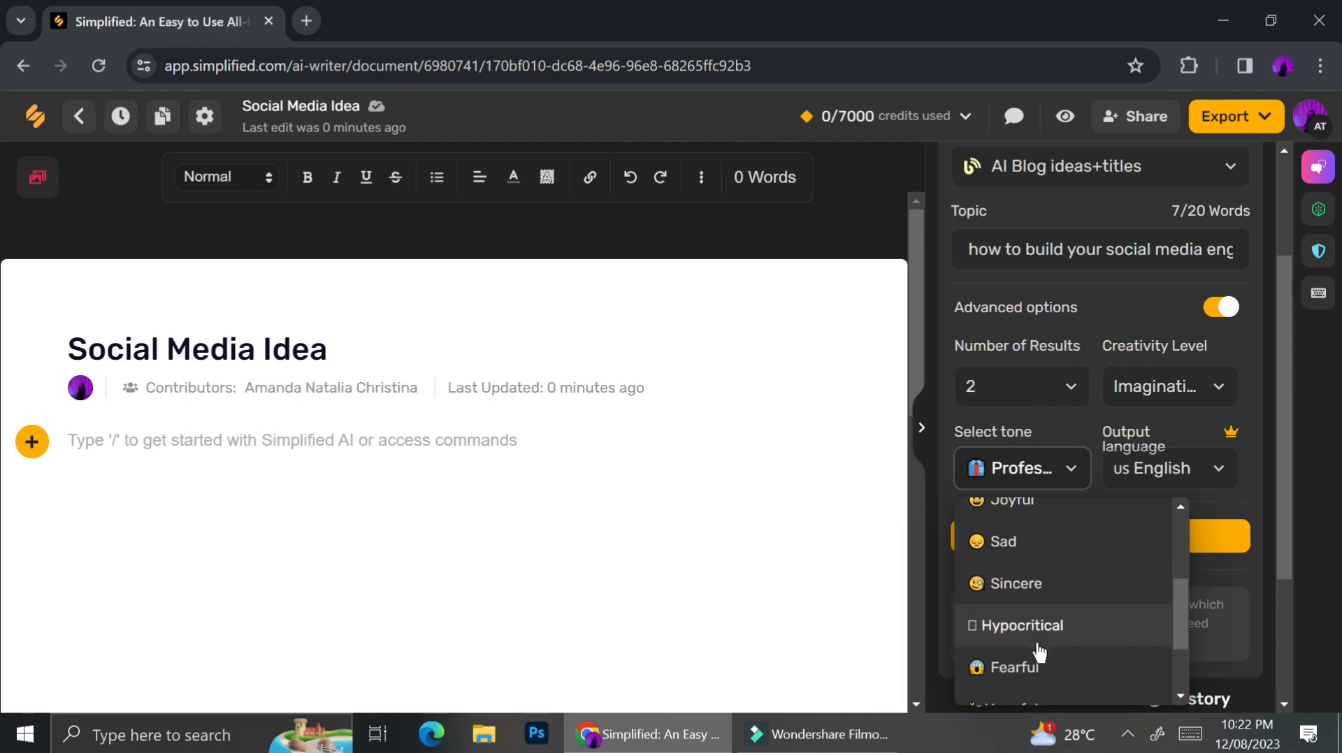
scroll(1039, 651, "down", 2)
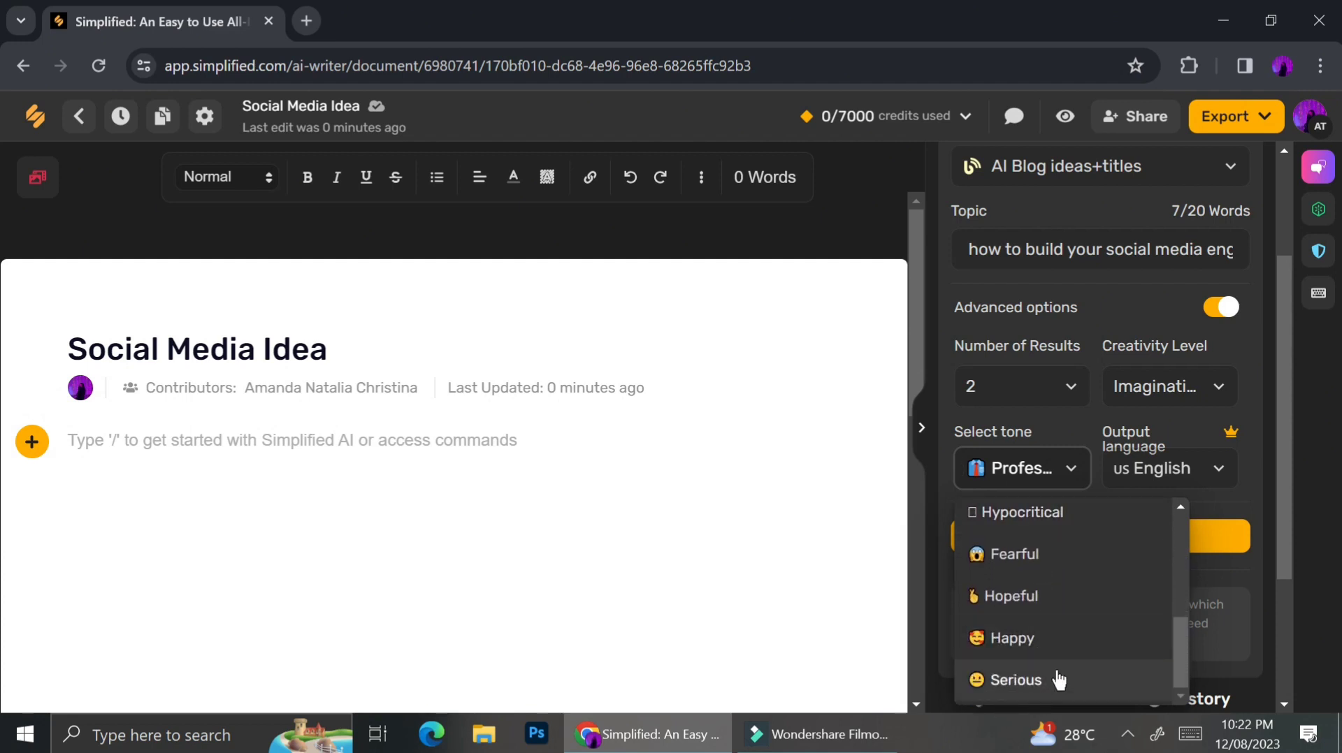
scroll(1012, 580, "up", 3)
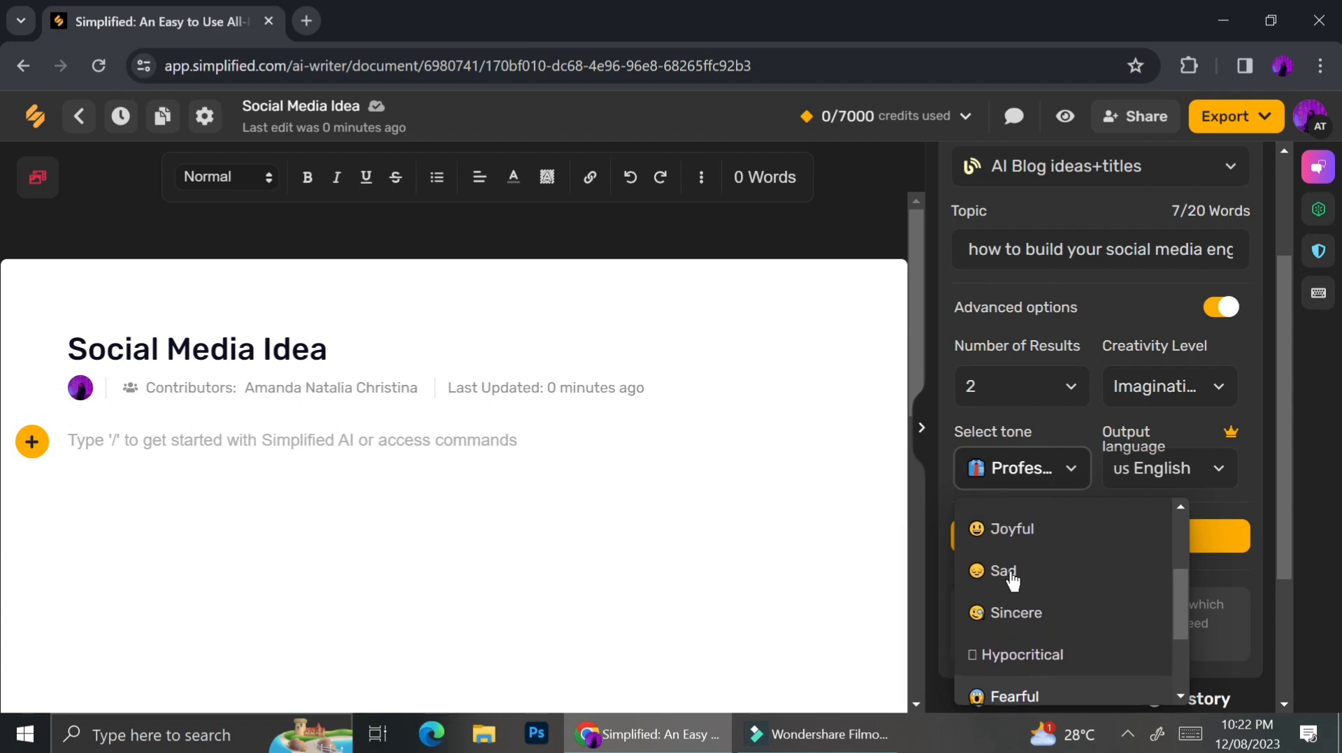
scroll(1013, 580, "down", 3)
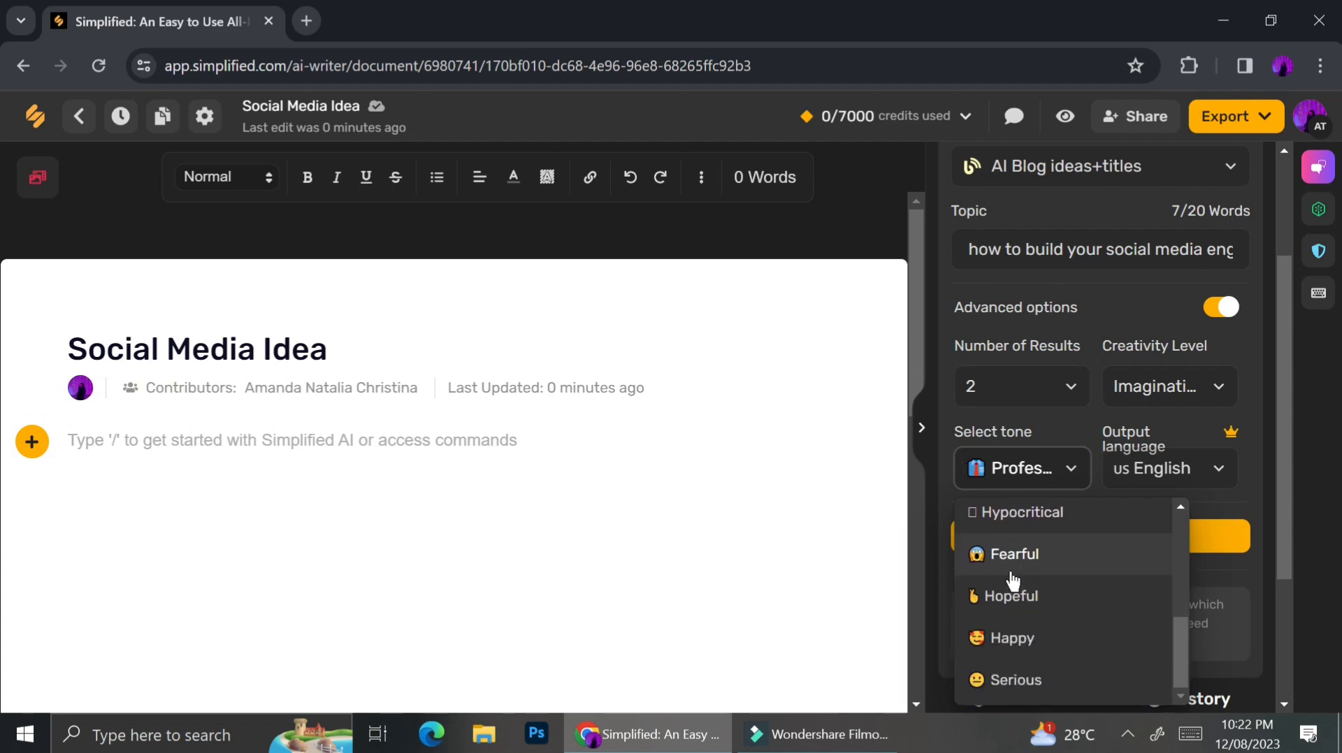
scroll(1013, 580, "up", 5)
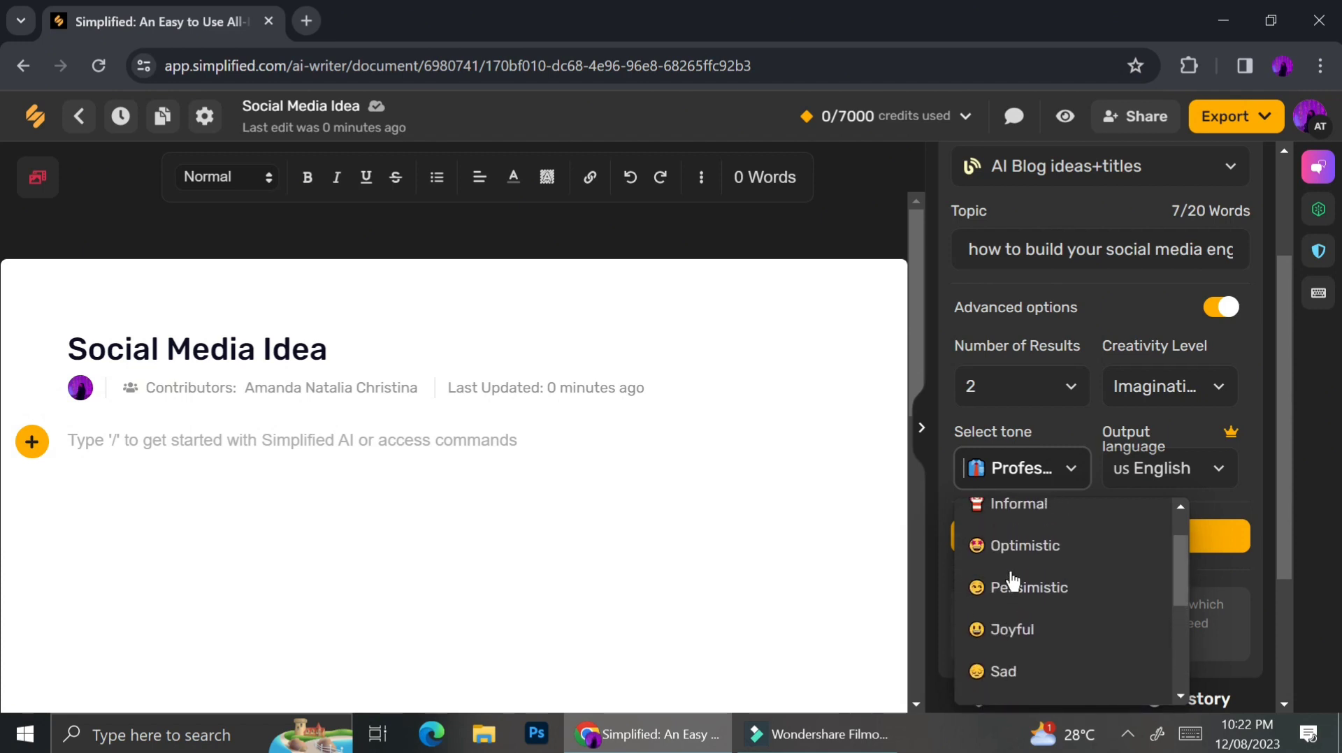
left_click(1016, 566)
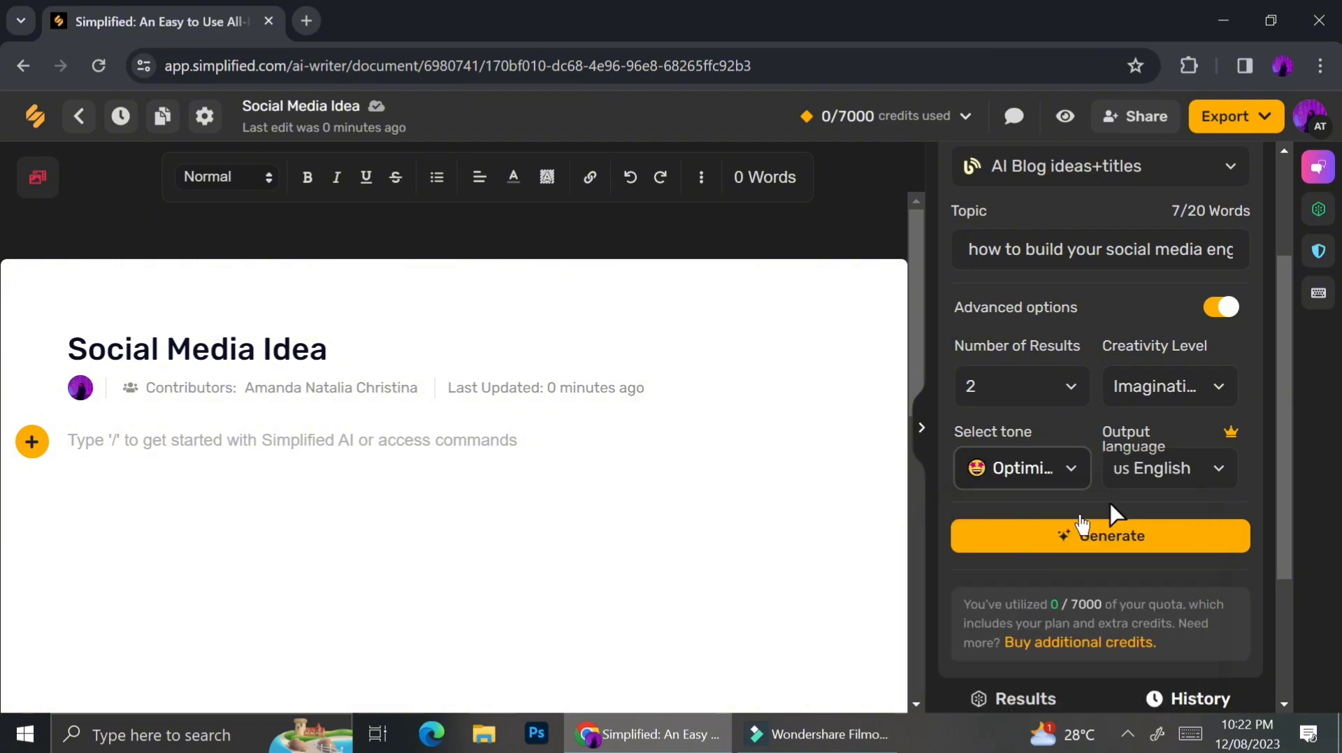
- Look through the available output languages for the blog ideas without choosing a different one
left_click(1184, 461)
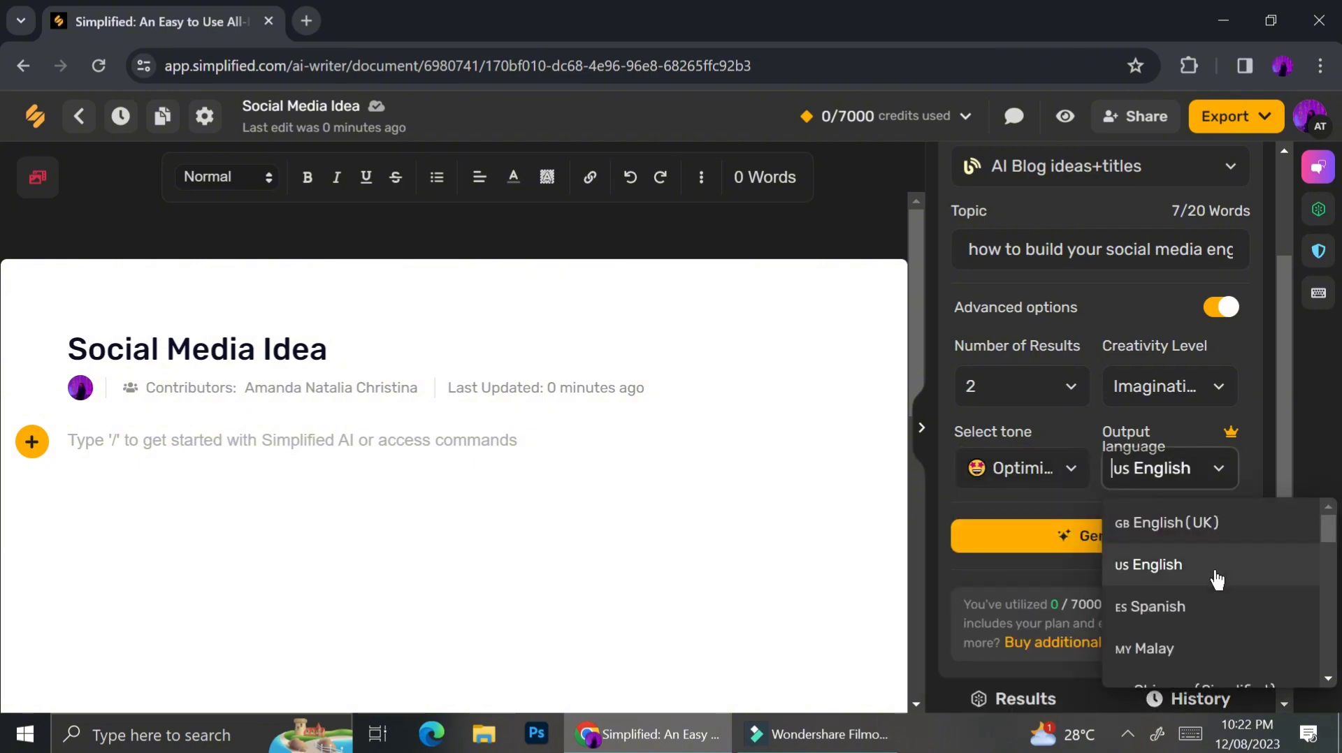
scroll(1216, 579, "down", 3)
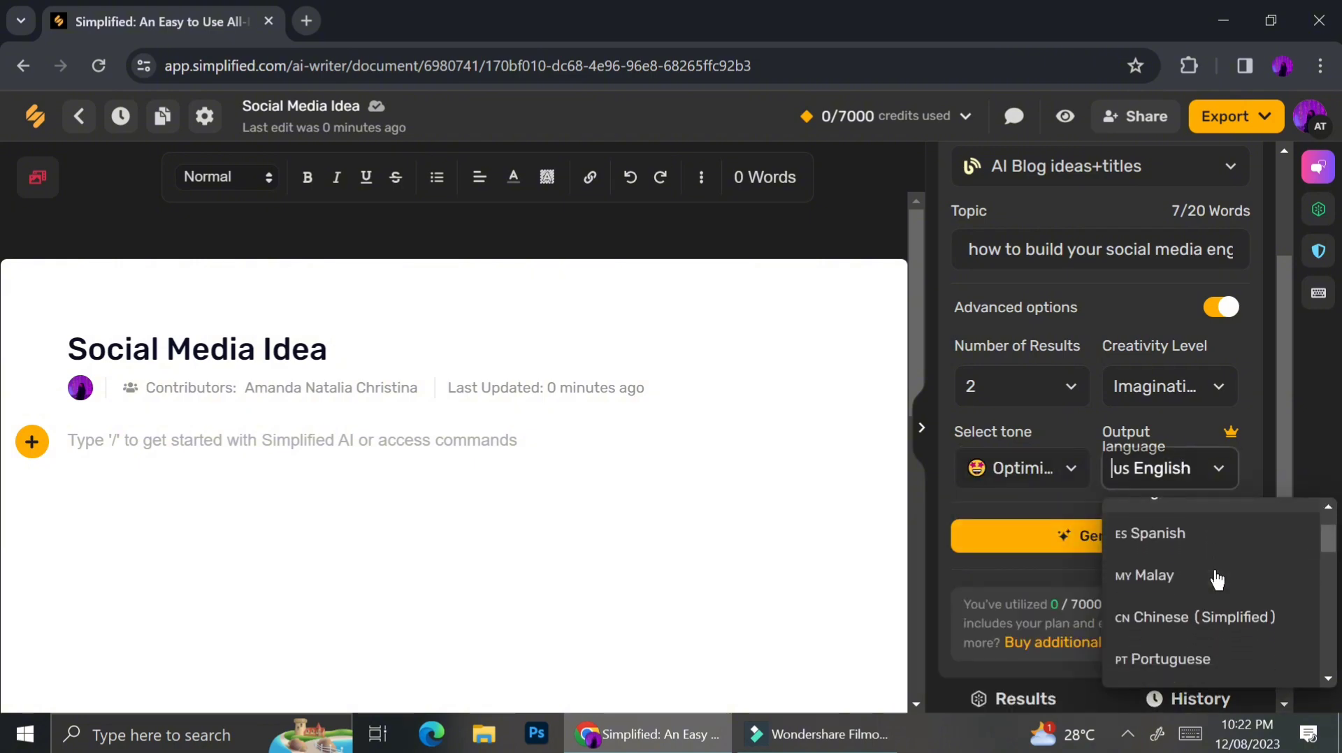
scroll(1217, 578, "down", 3)
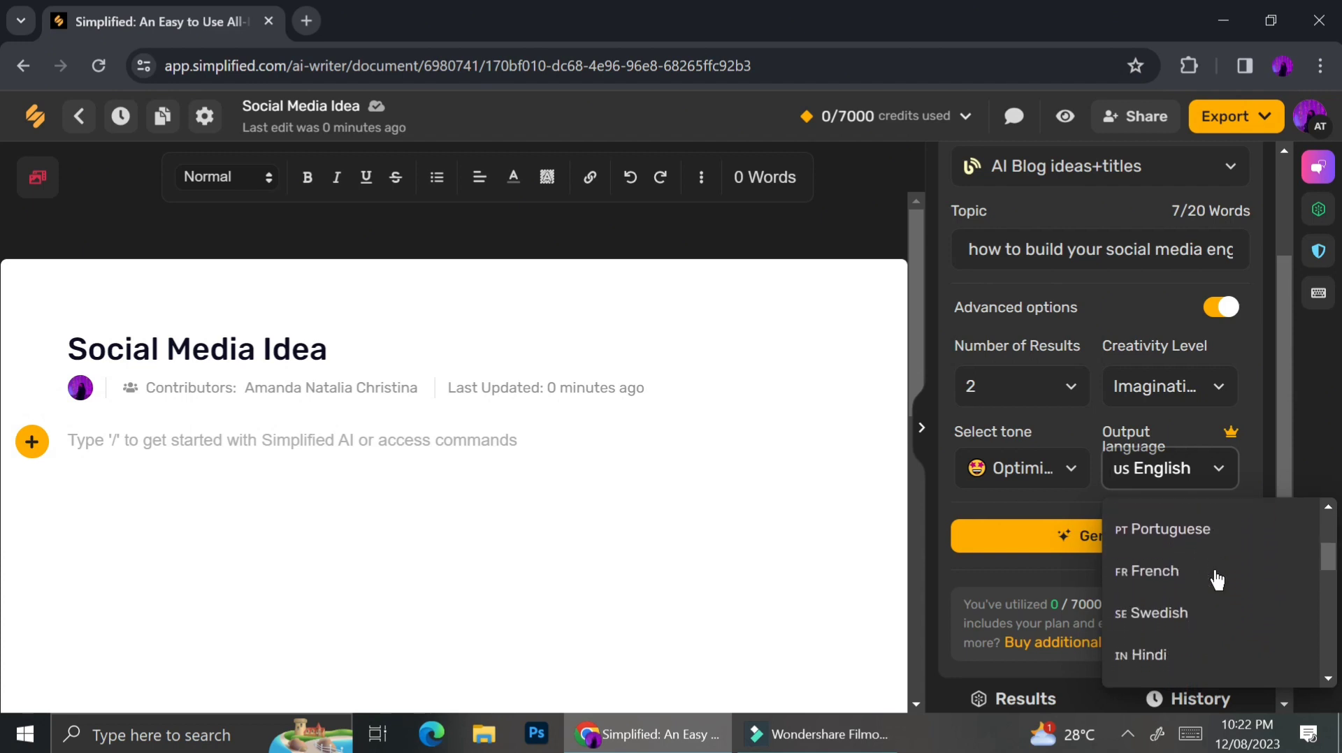
scroll(1216, 578, "down", 1)
scroll(1216, 578, "down", 2)
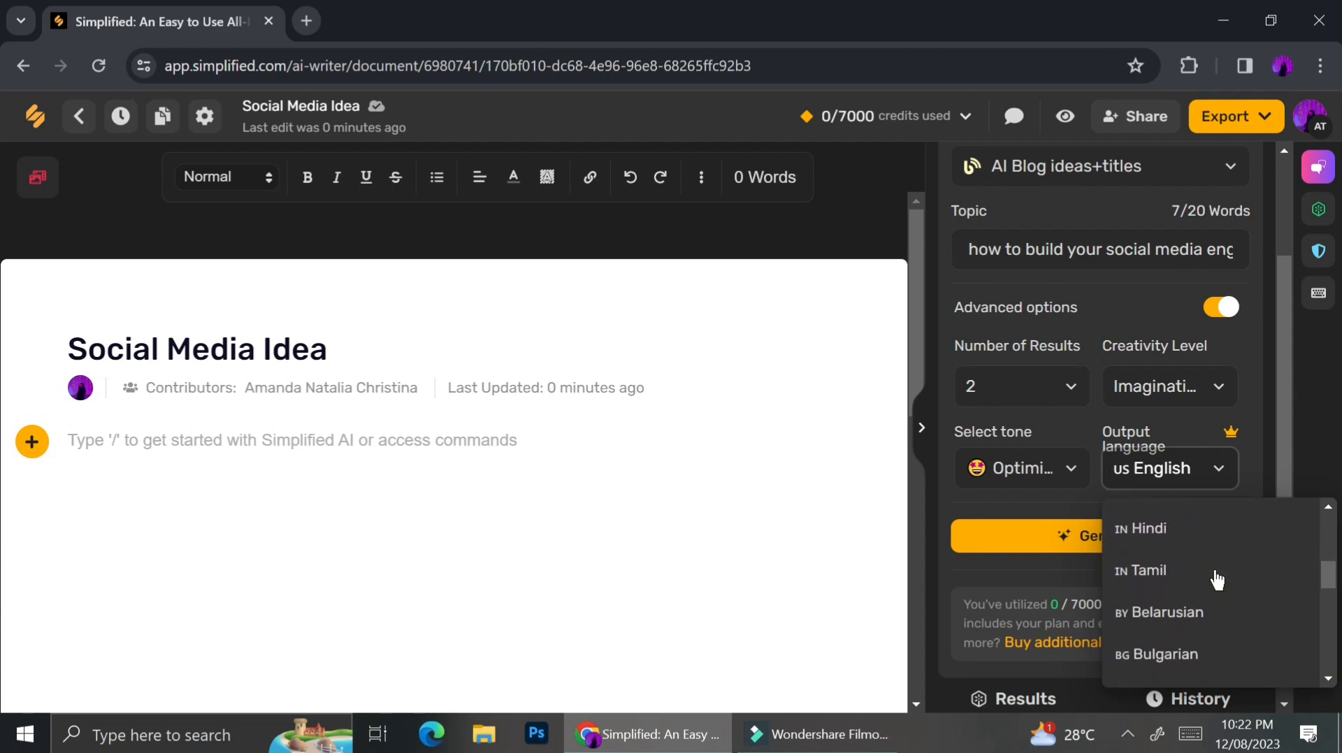
left_click(1180, 470)
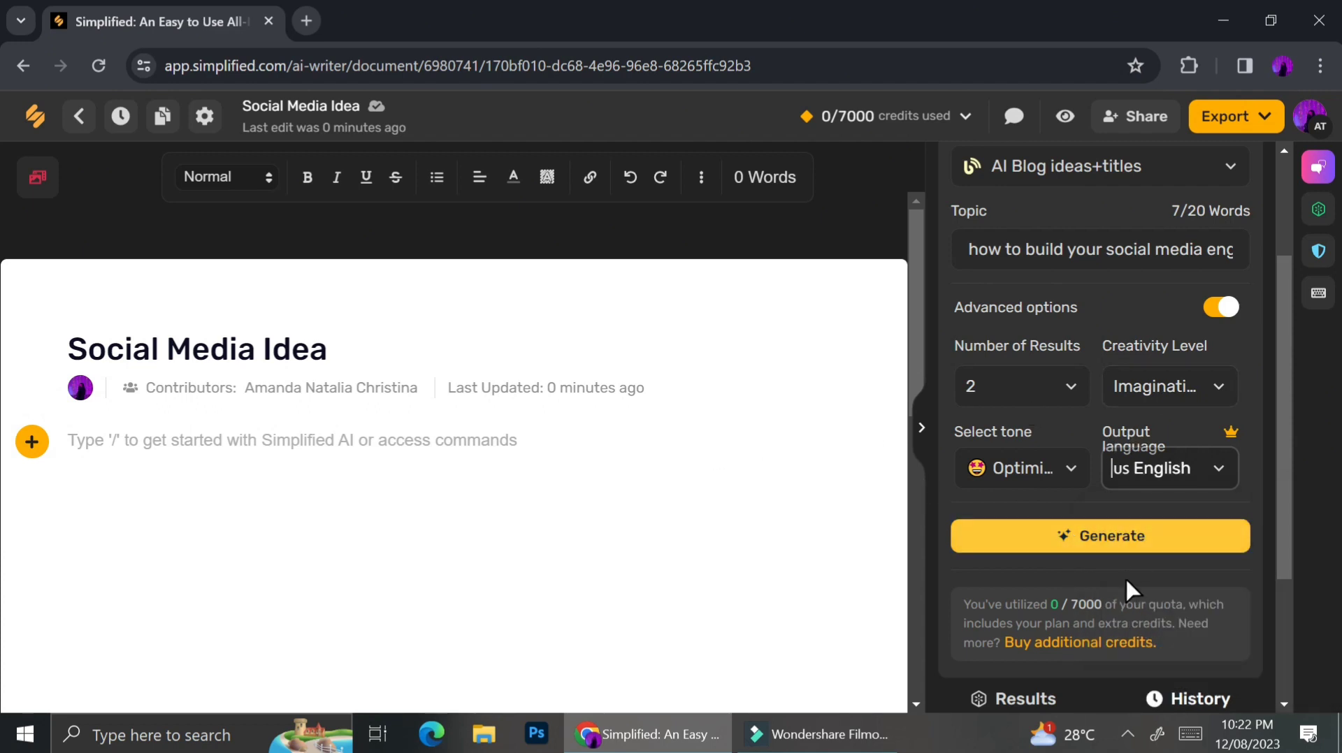
- Generate the blog ideas and titles with the chosen settings
scroll(1125, 578, "down", 3)
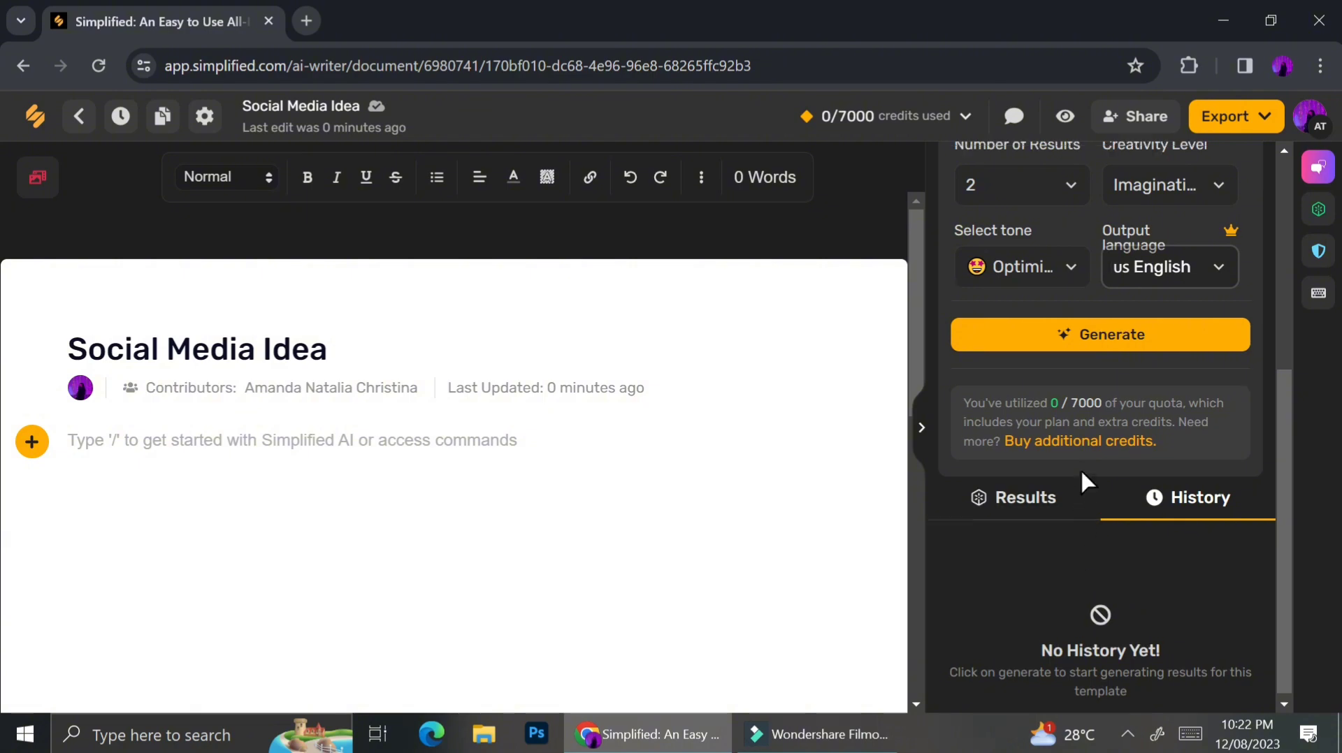
scroll(1080, 468, "up", 3)
left_click(1090, 552)
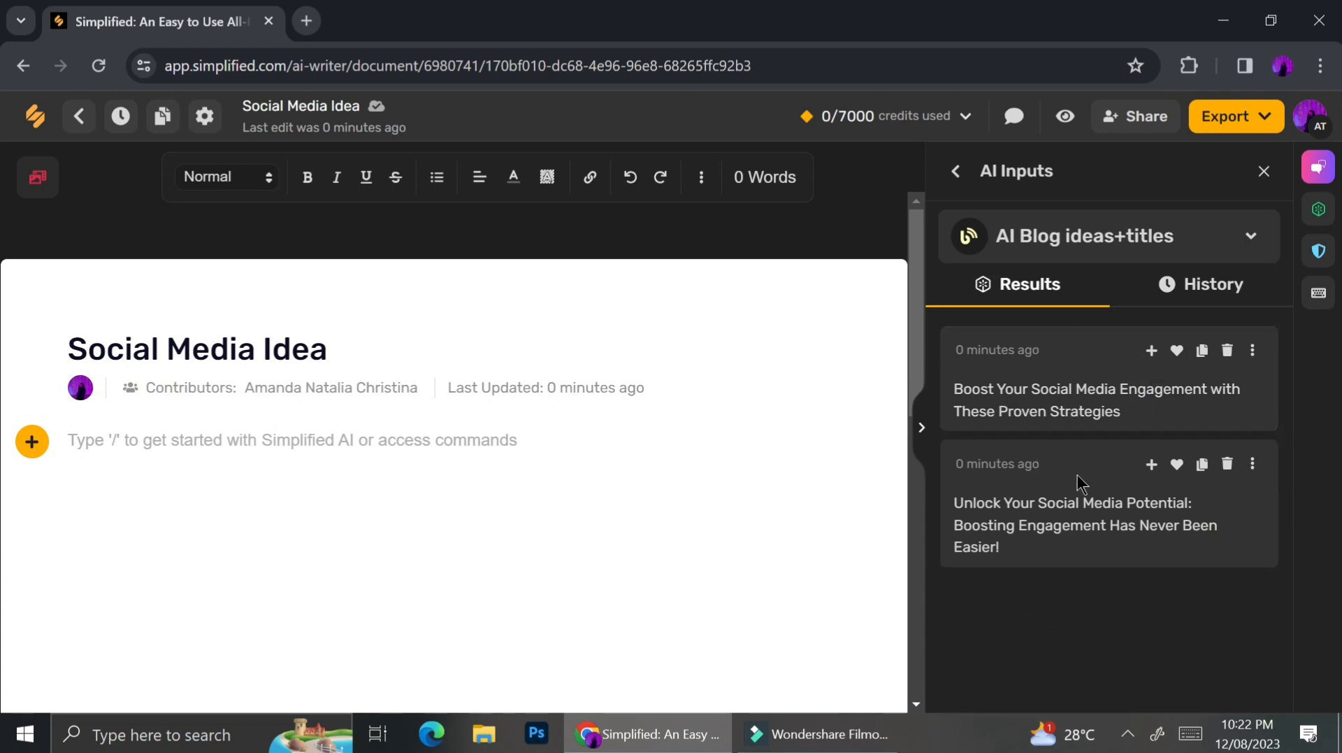
- Copy the generated title "Unlock Your Social Media Potential: Boosting Engagement Has Never Been Easier!" and paste it into the document body
left_click(1201, 465)
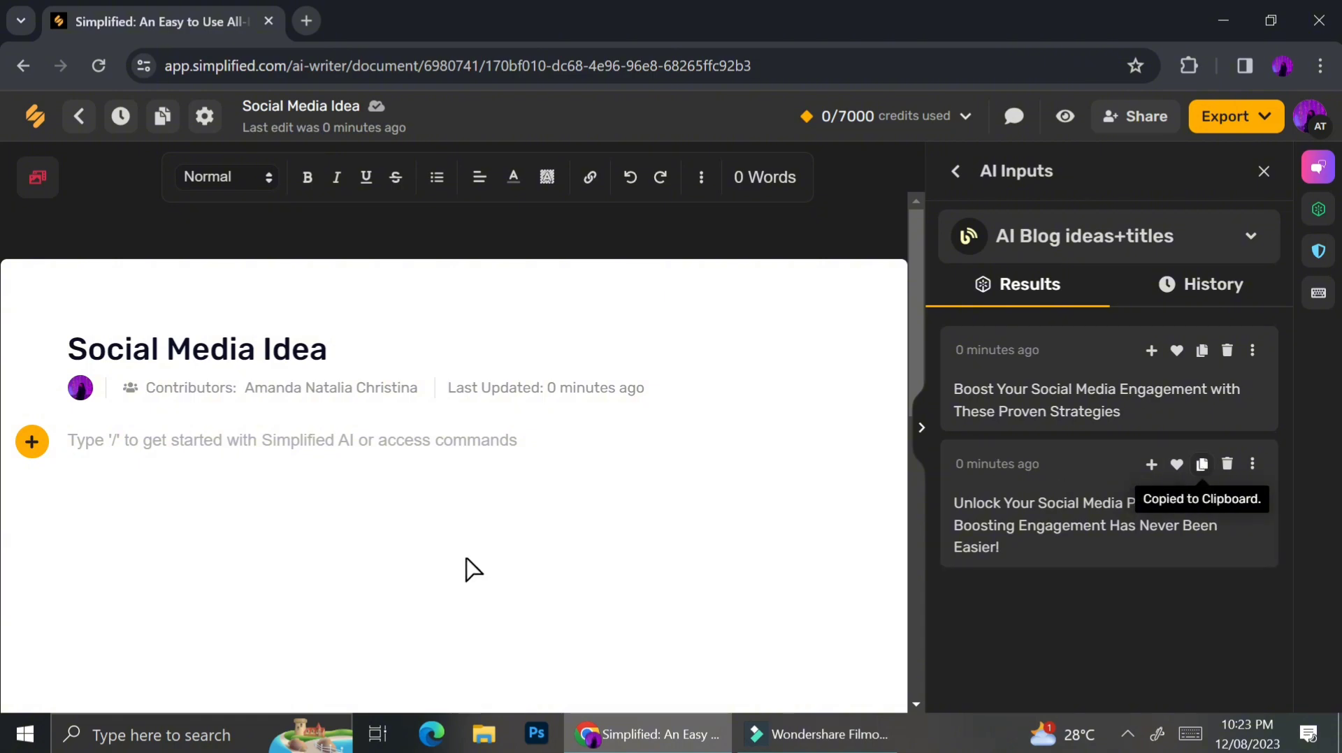
left_click(371, 448)
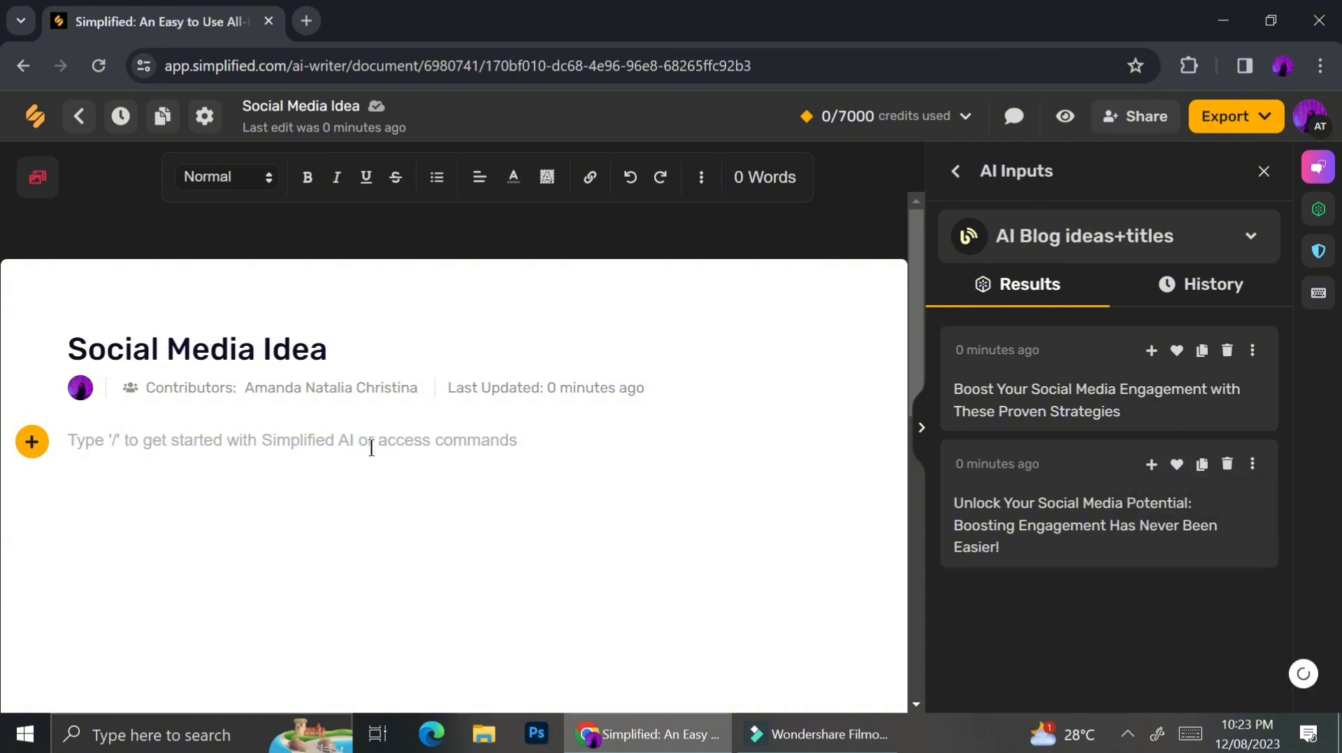
key("ctrl+v")
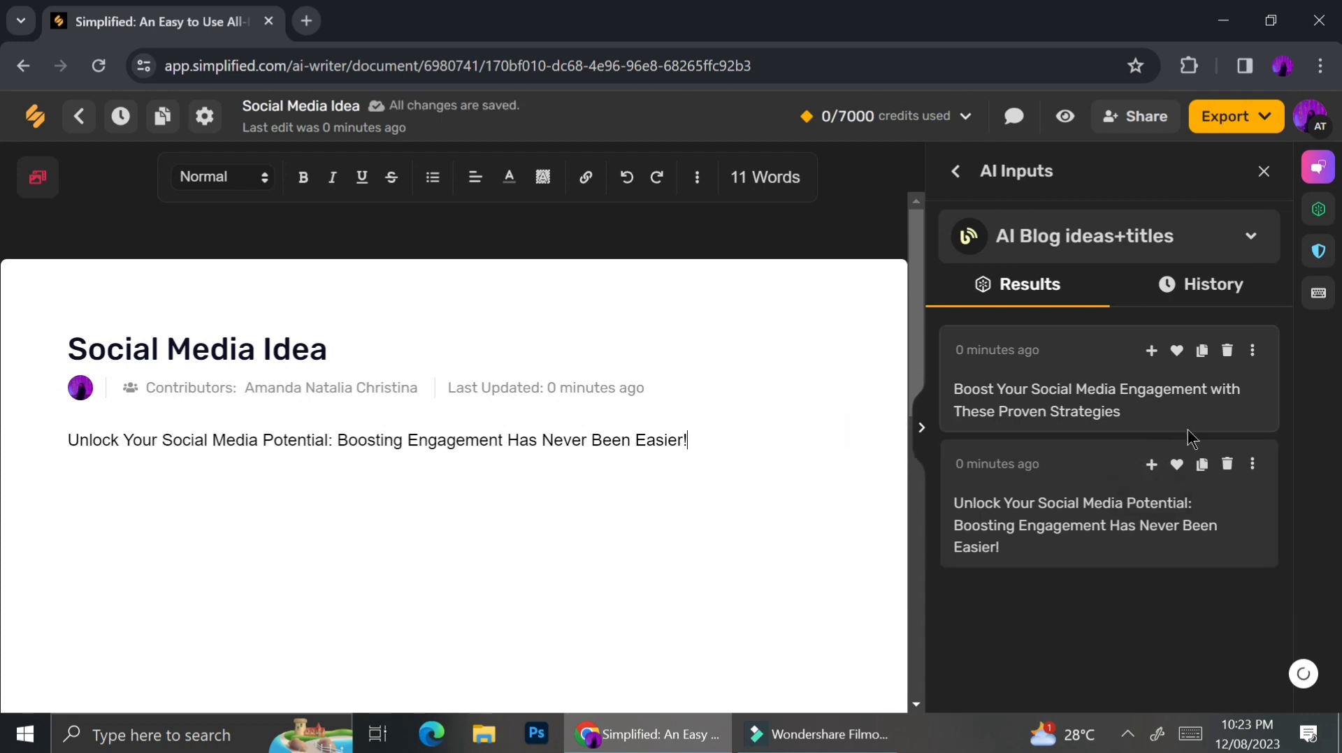
- Delete the pasted title, including its exclamation mark, from the document body
left_click(697, 442)
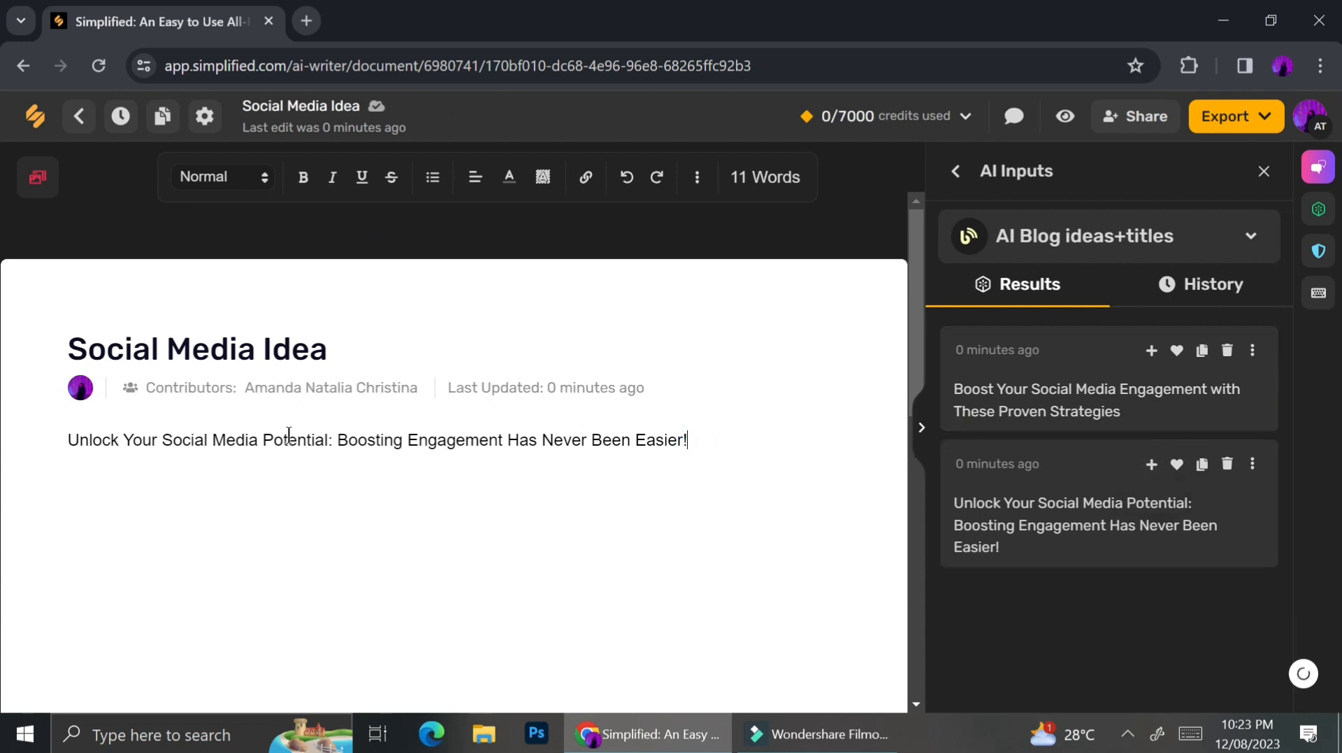
left_click_drag(684, 442, 34, 457)
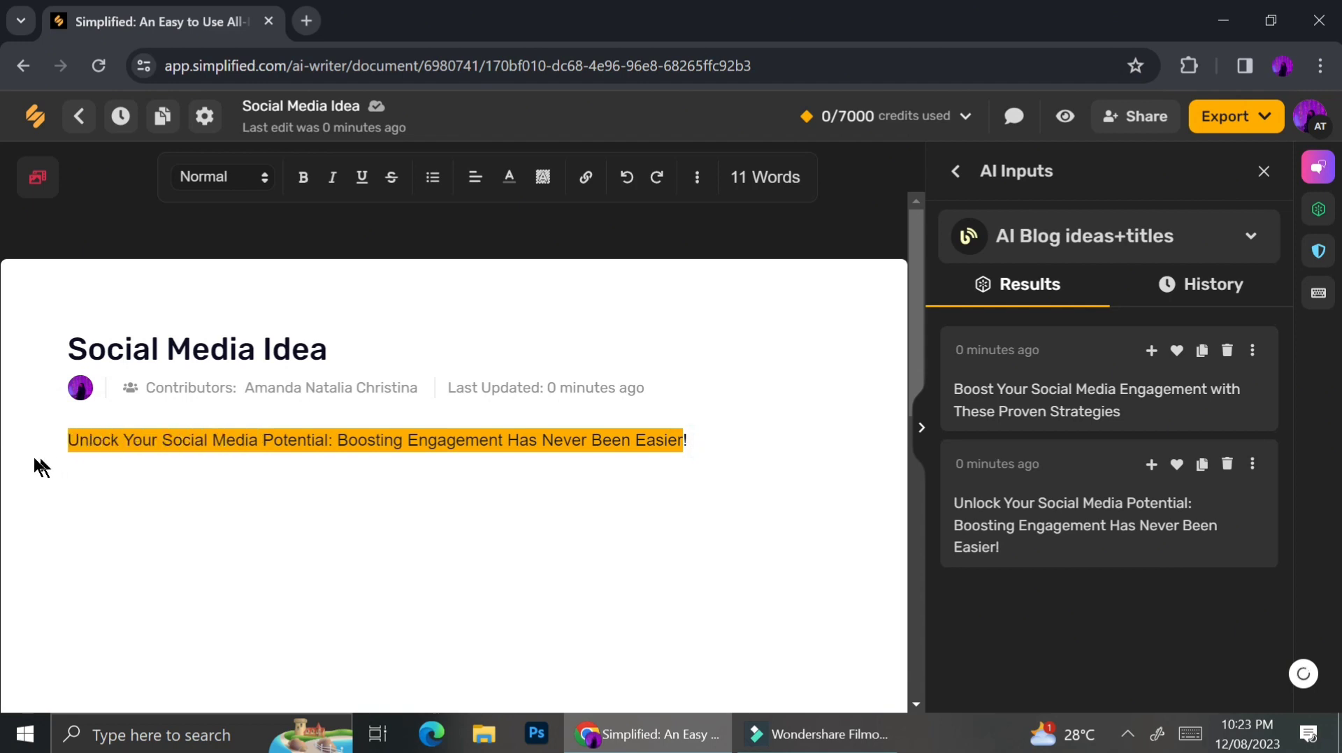
key("BackSpace")
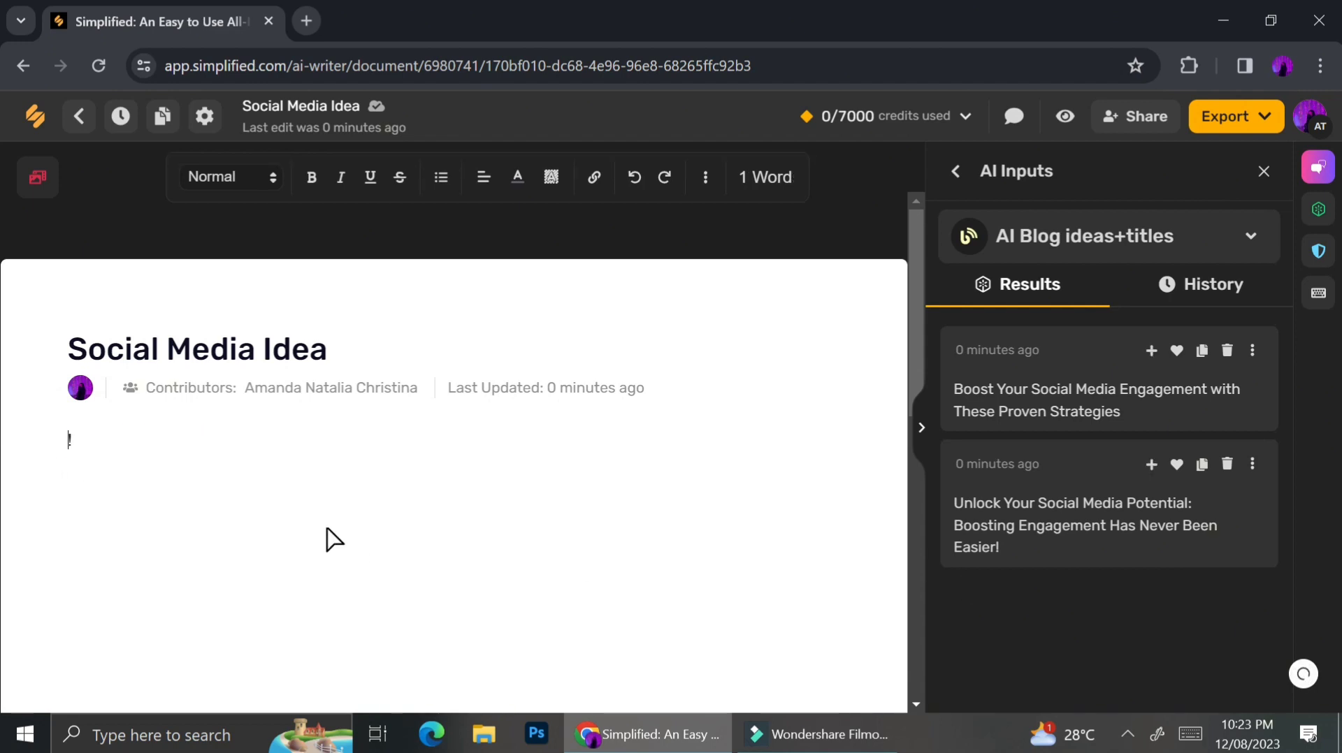
key("Delete")
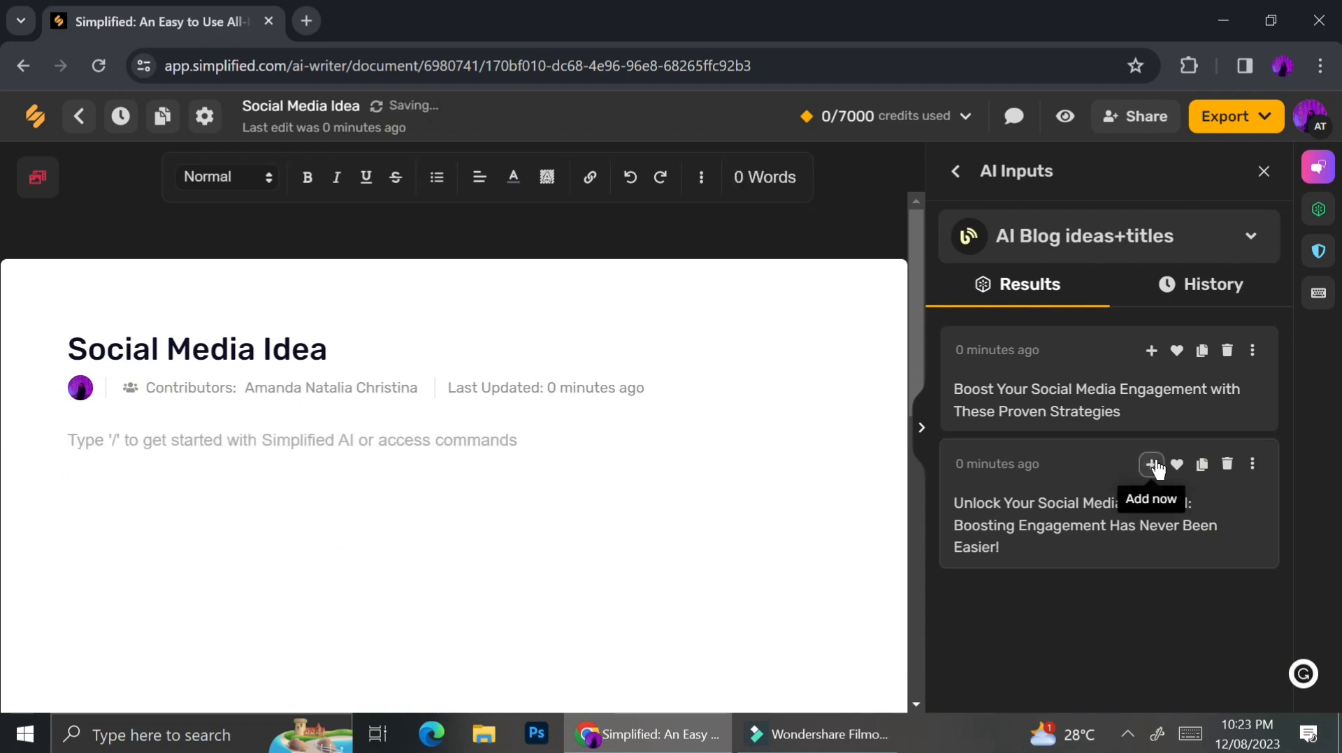
- Add the "Unlock Your Social Media Potential" result directly to the document and mark that result as a favorite
left_click(1151, 464)
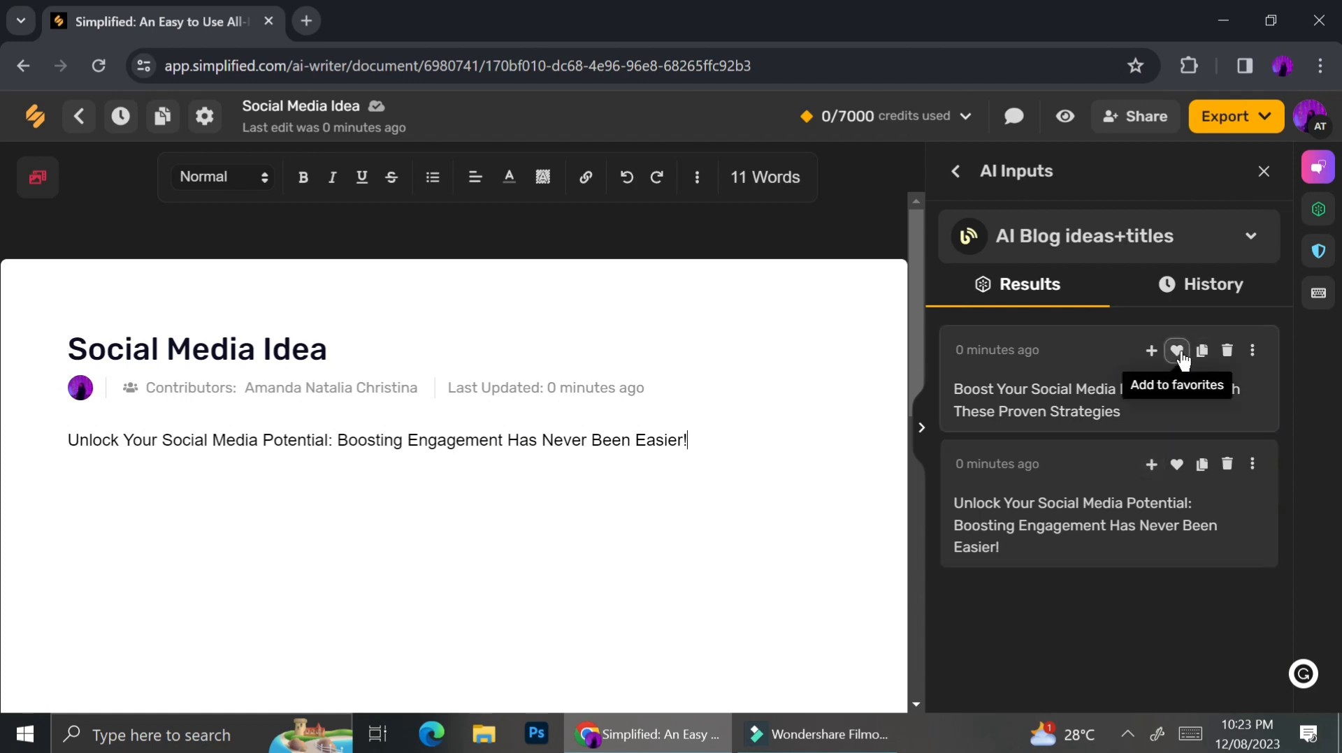
left_click(1176, 468)
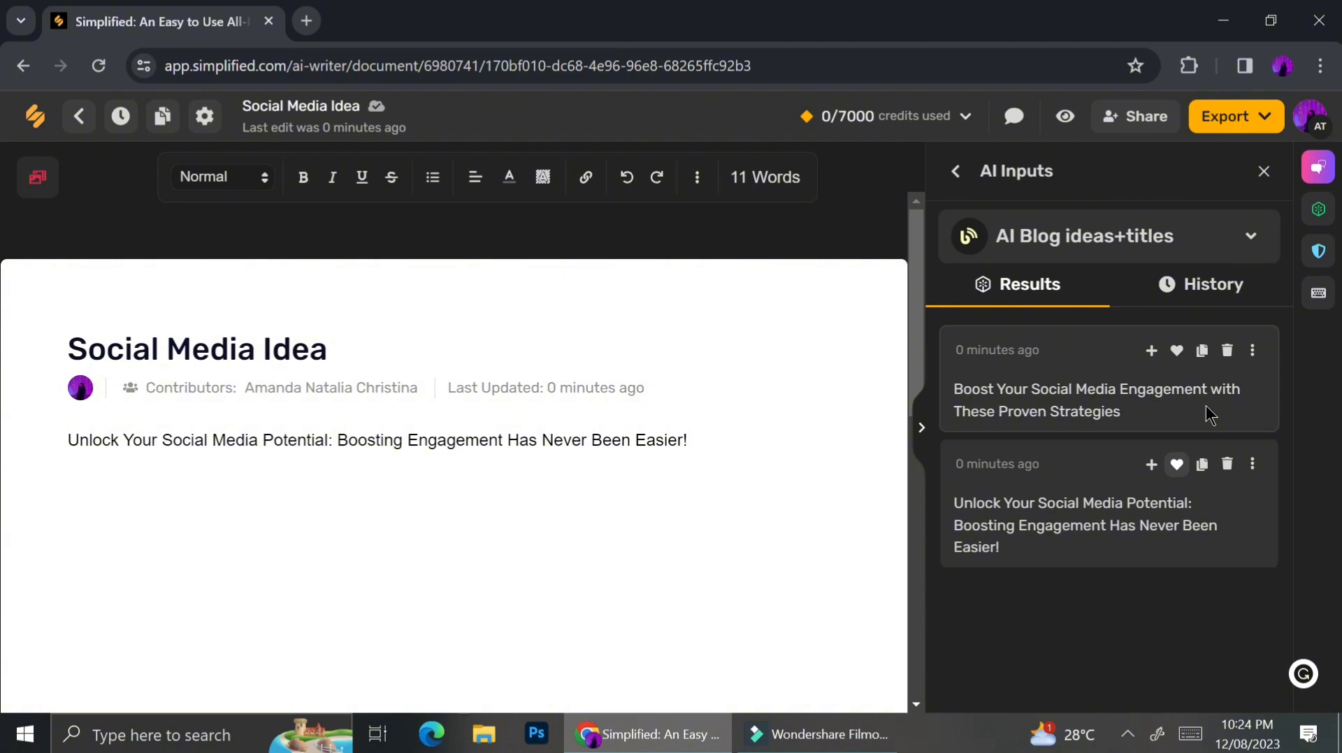
- Delete the generated result "Boost Your Social Media Engagement with These Proven Strategies"
left_click(1227, 352)
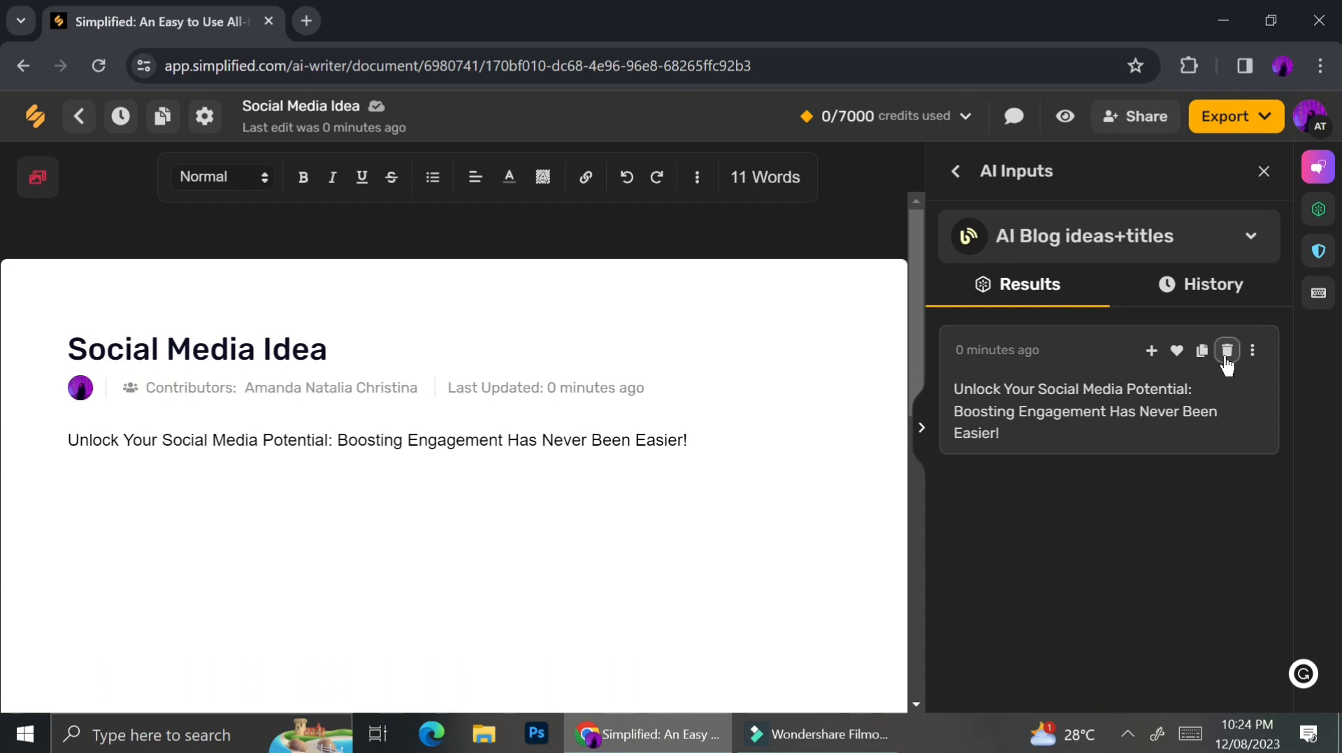
- Select the whole title line in the document body and generate a rewritten version of it with Improve
left_click_drag(688, 440, 104, 448)
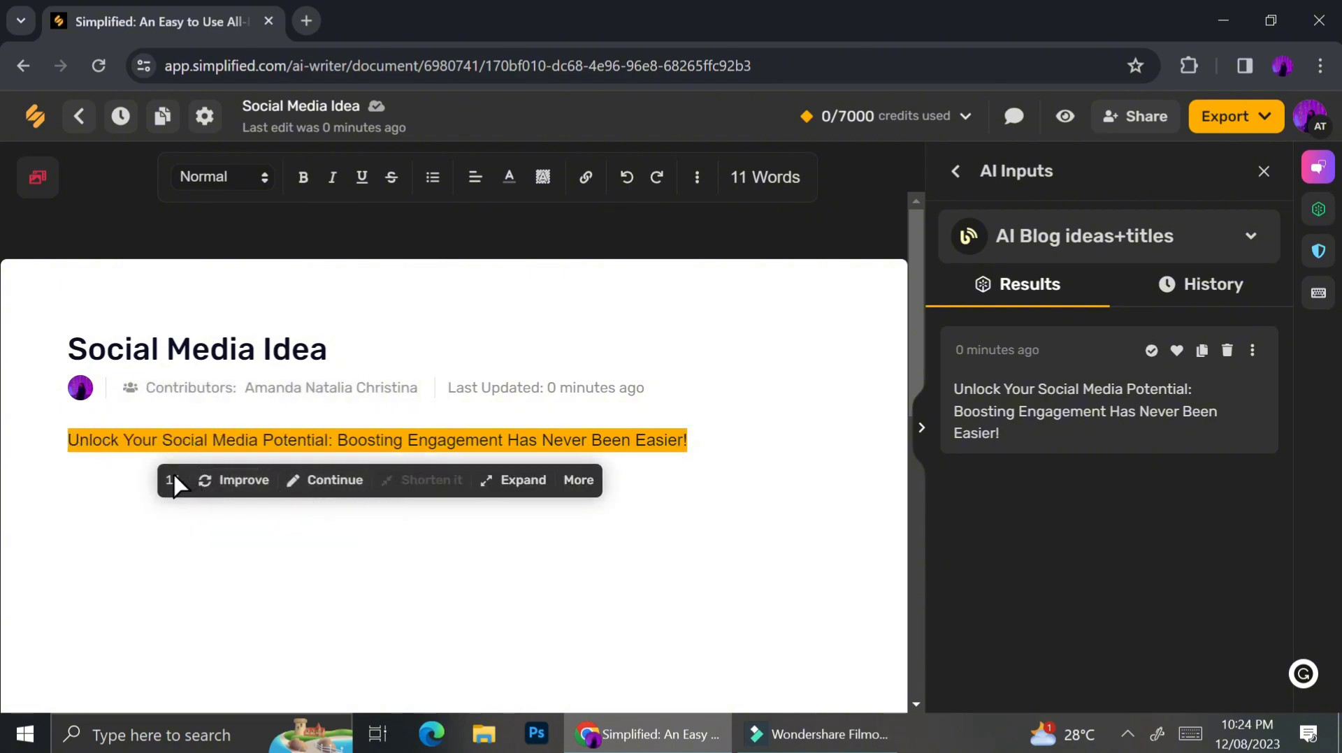
left_click(235, 481)
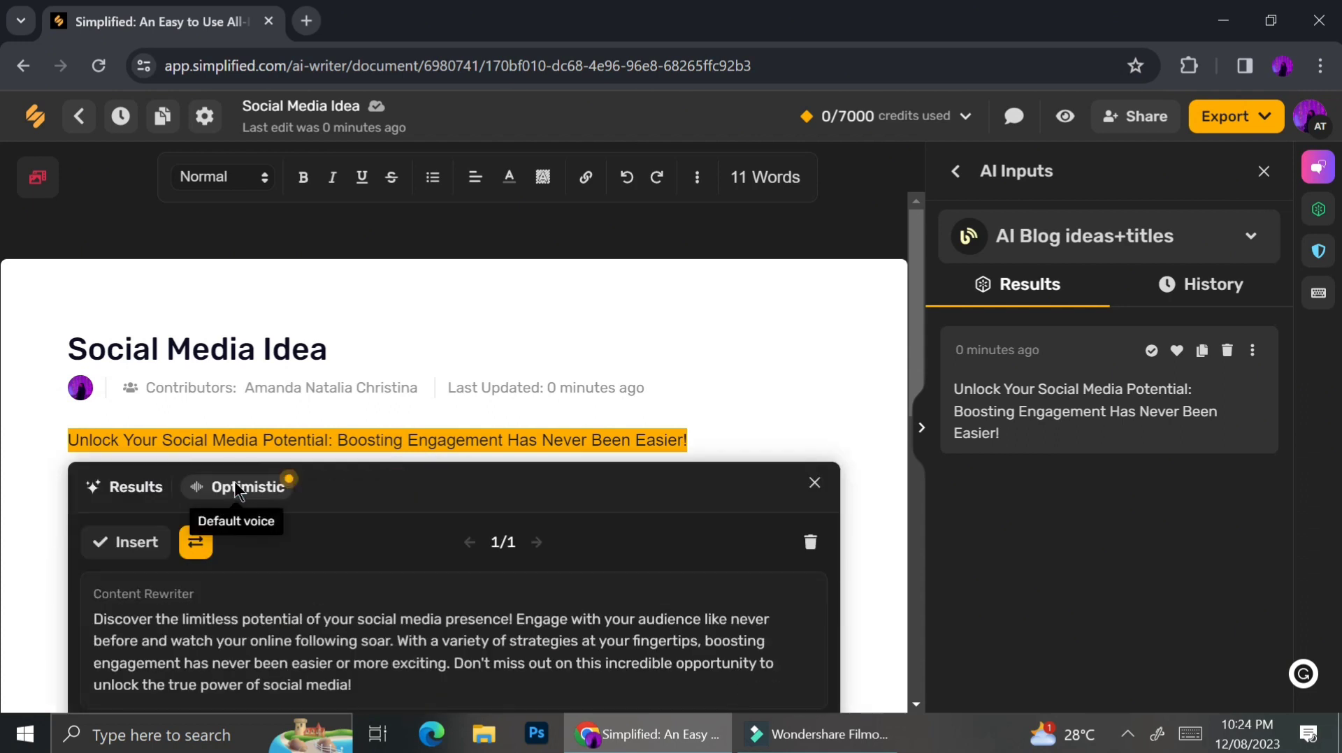
scroll(296, 567, "down", 2)
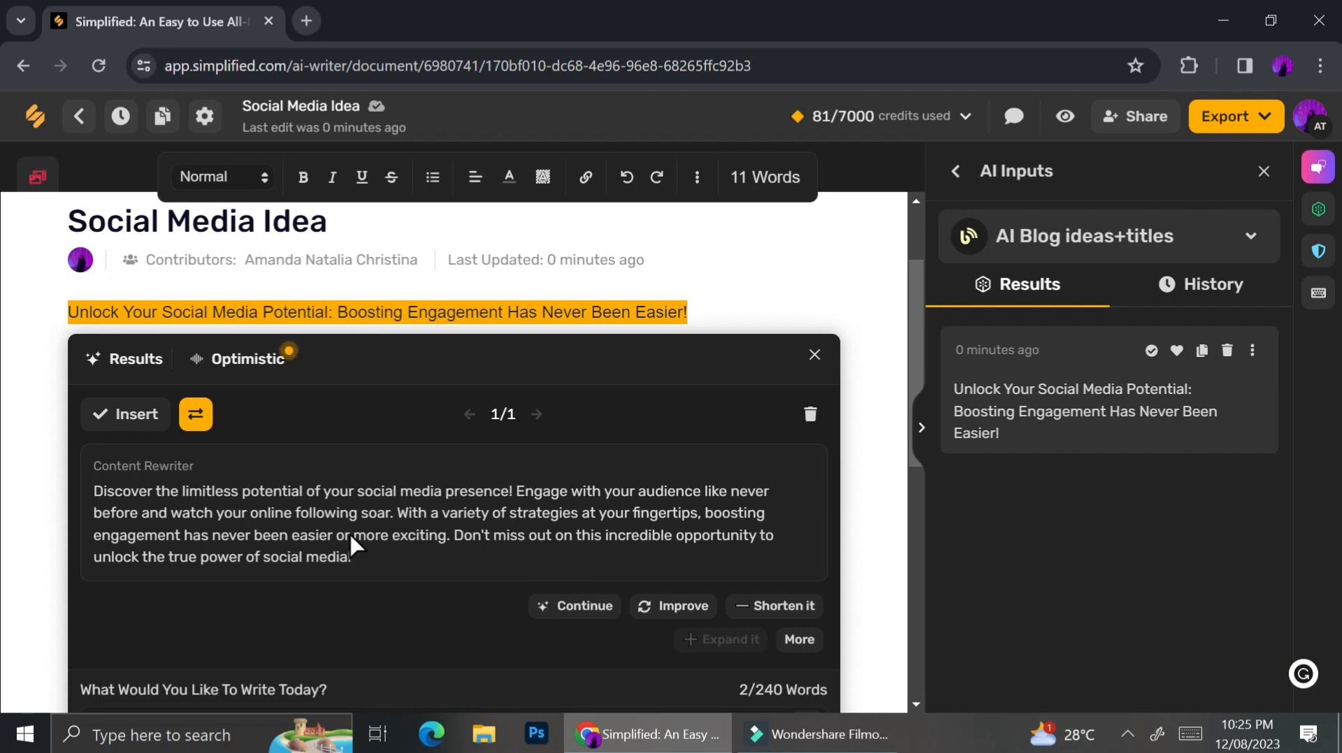
- Close the rewrite results and discard the suggestion for the title line
left_click(384, 314)
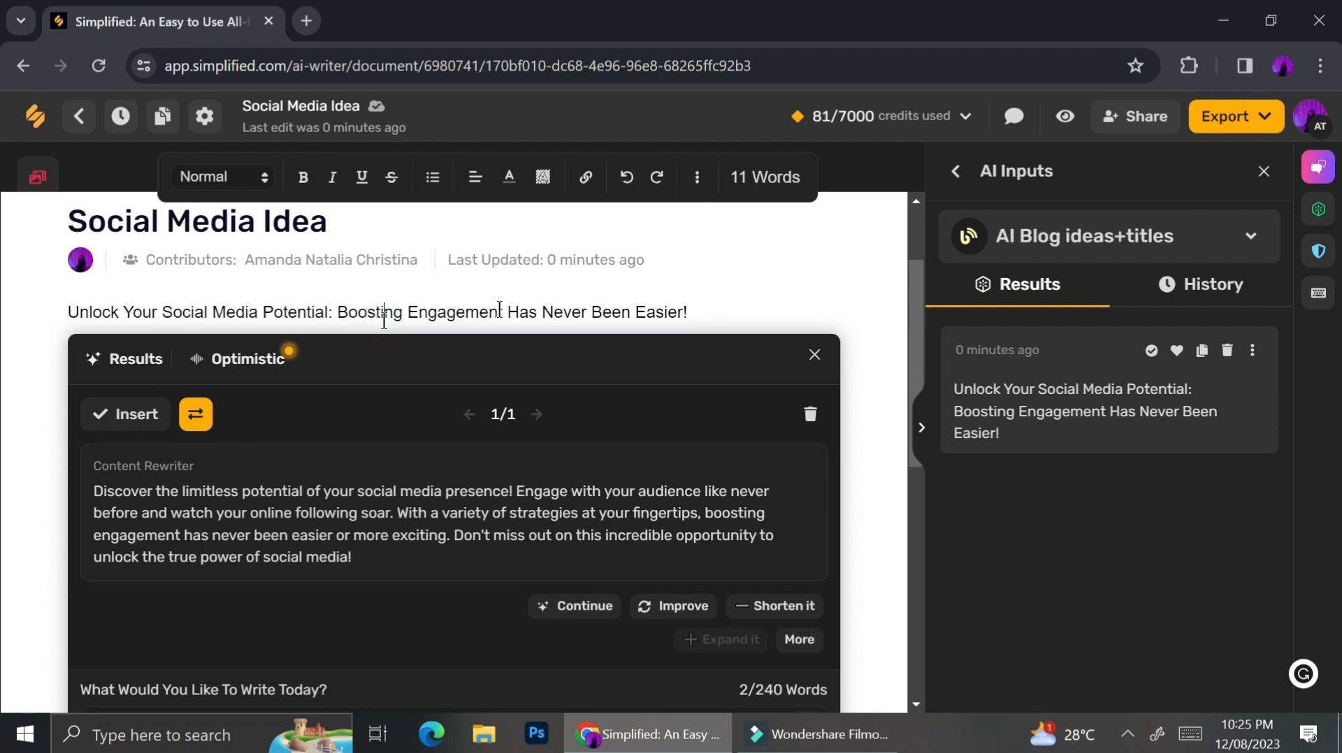
left_click(813, 356)
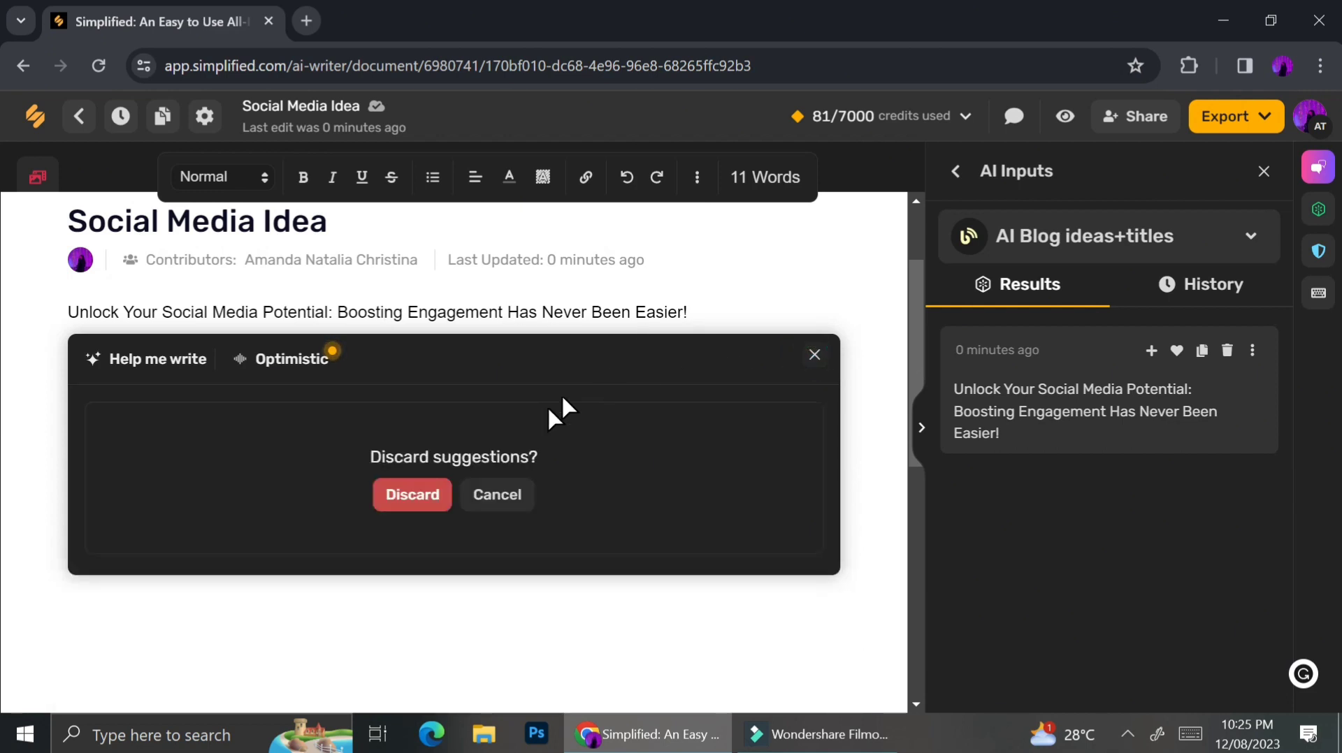
left_click(428, 494)
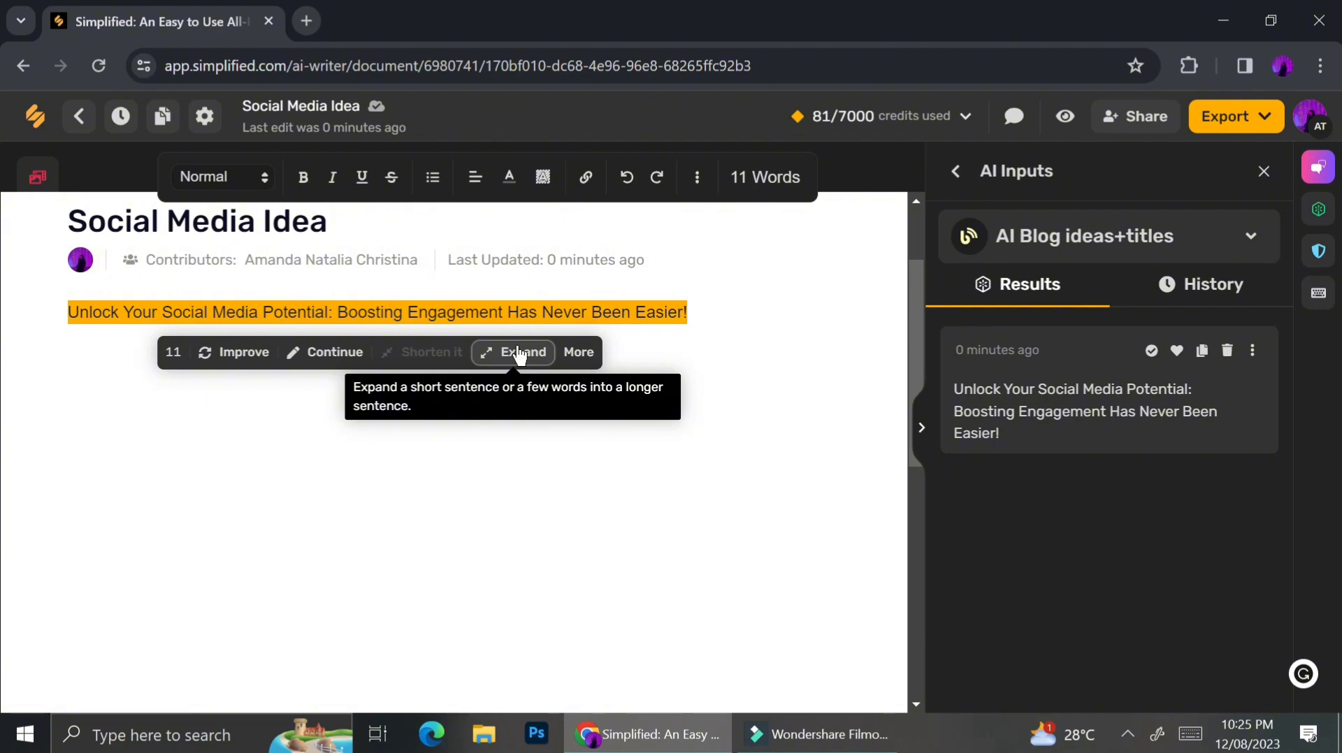
- Expand the selected title line into a longer passage and rewrite that generated passage with Improve
left_click(529, 358)
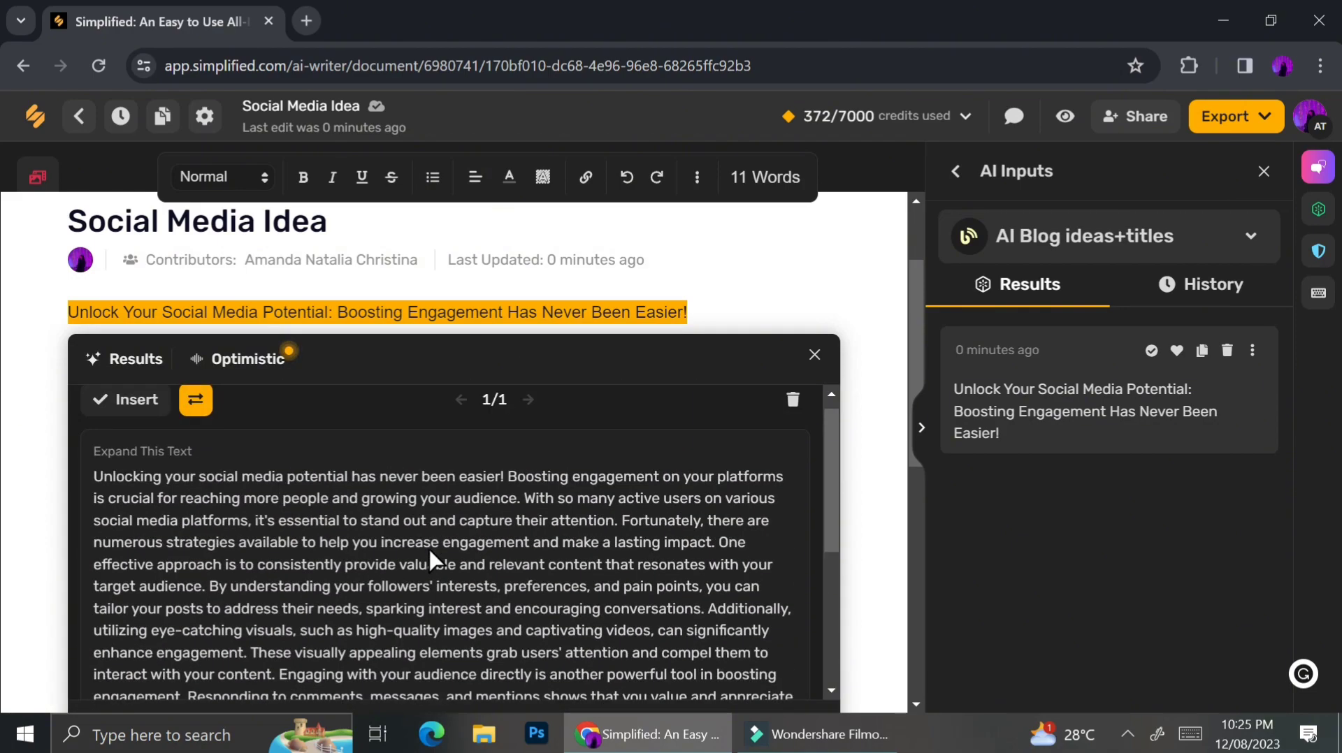
scroll(427, 552, "down", 5)
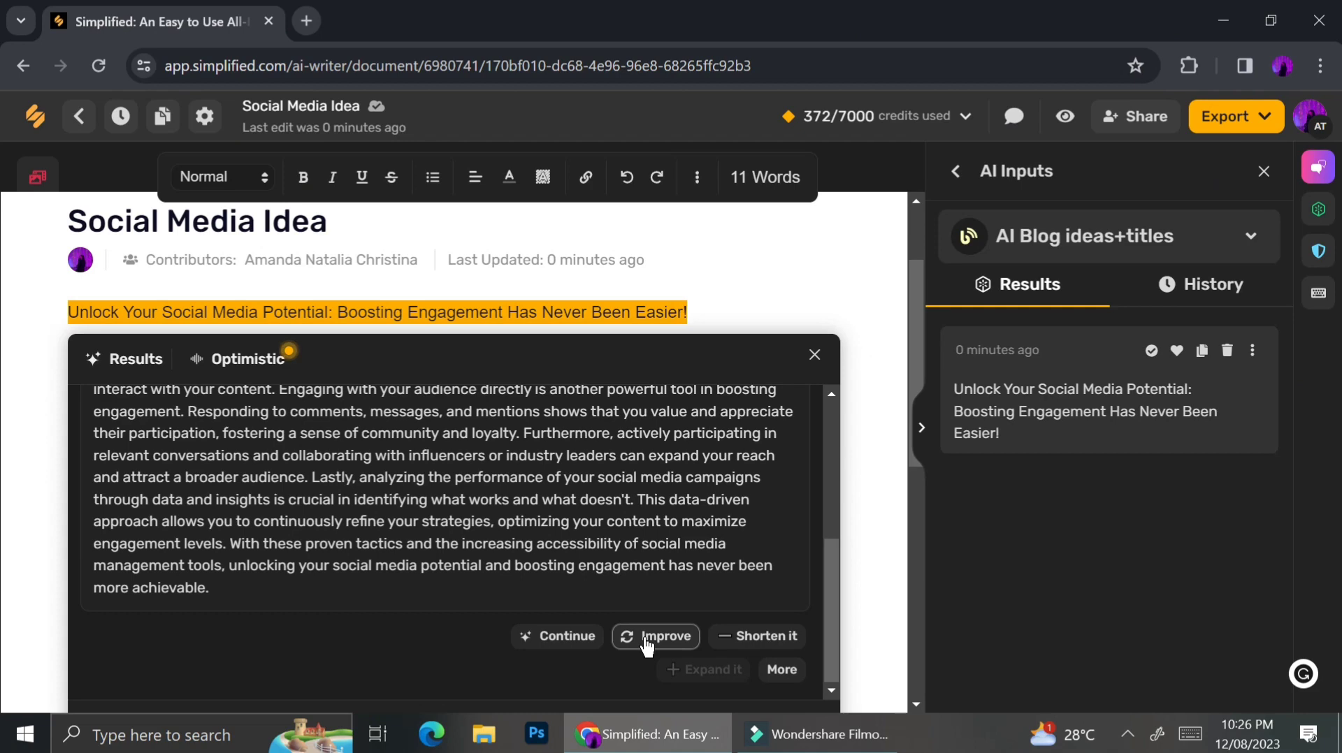
left_click(644, 636)
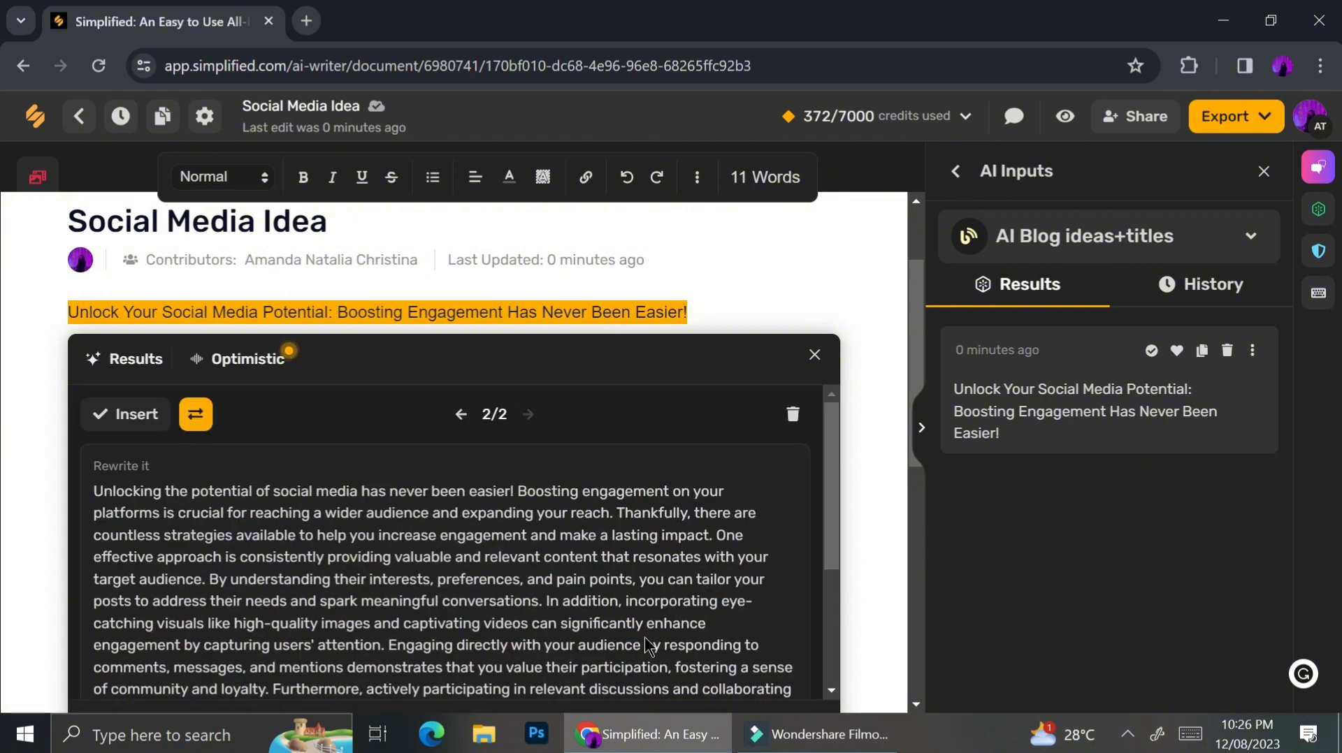
scroll(583, 657, "down", 1)
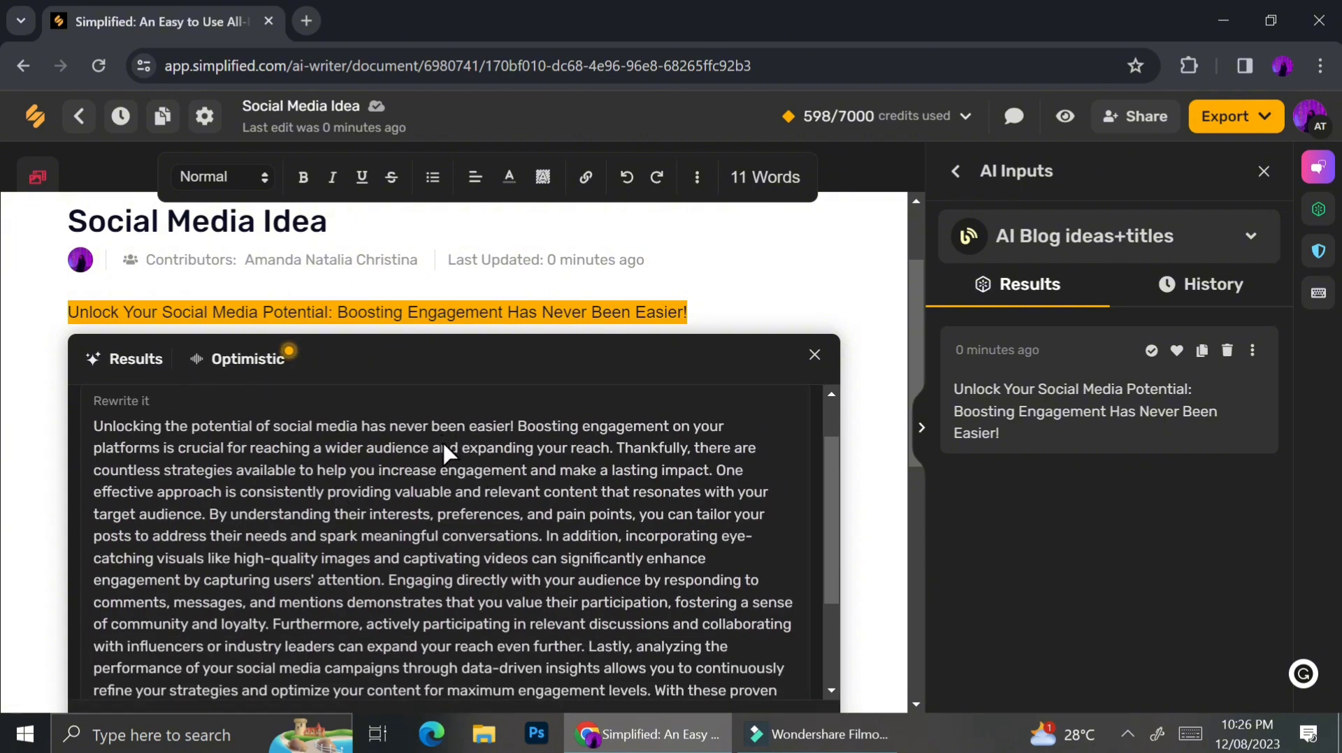
- Read through the rewritten passage and insert it into the document below the title line
scroll(447, 454, "down", 2)
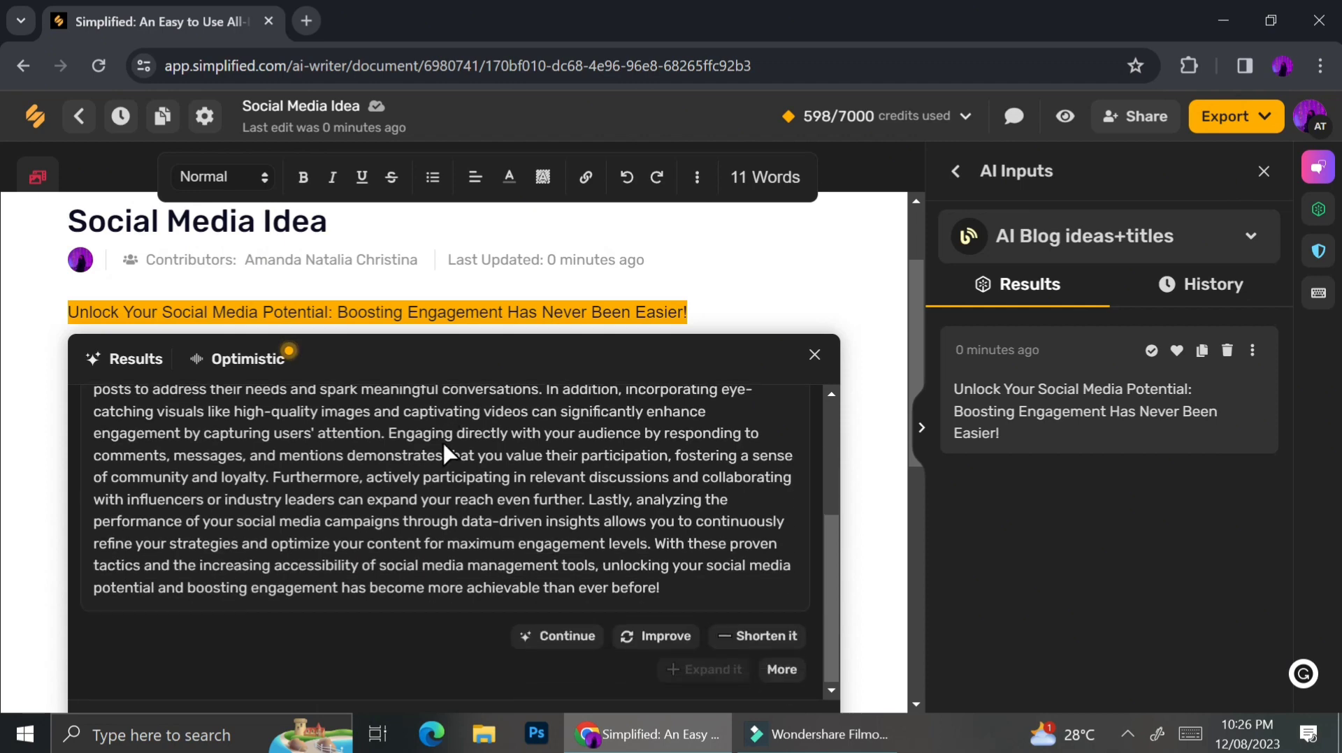
scroll(447, 455, "up", 2)
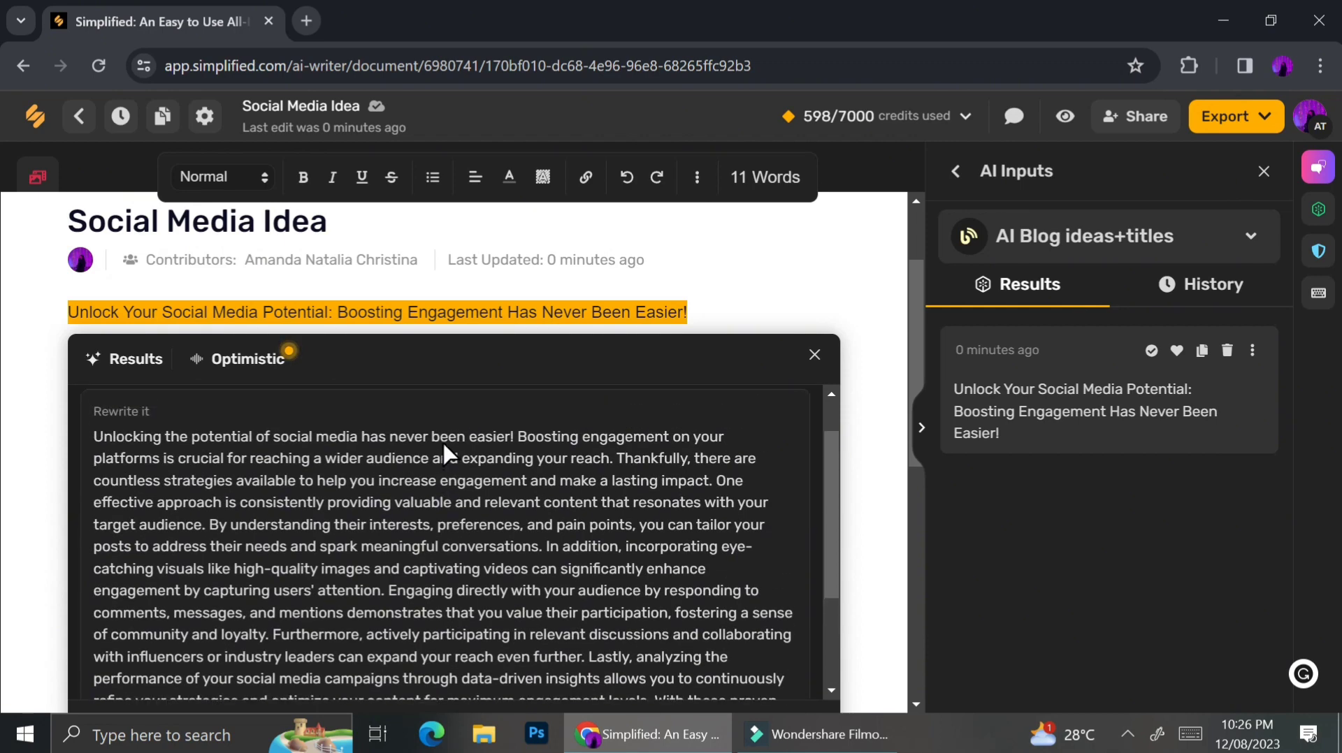
scroll(447, 454, "down", 1)
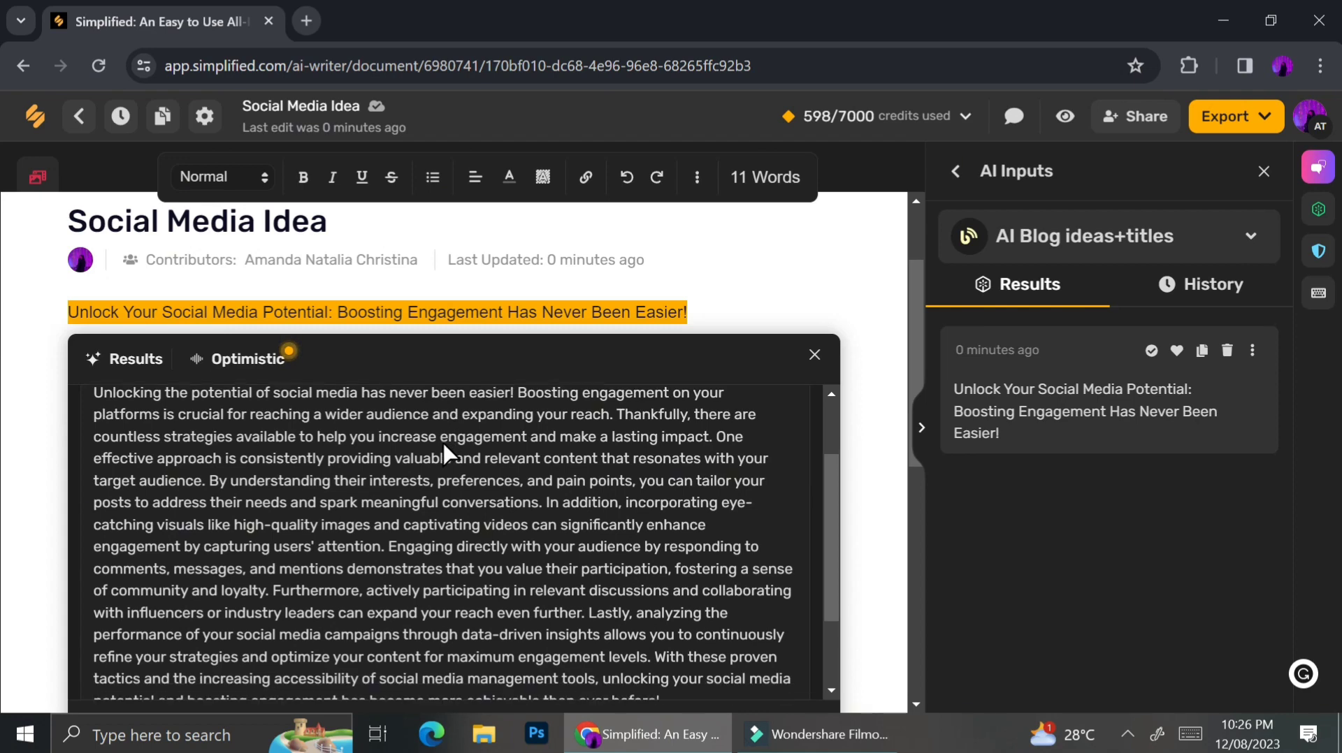
scroll(487, 492, "down", 2)
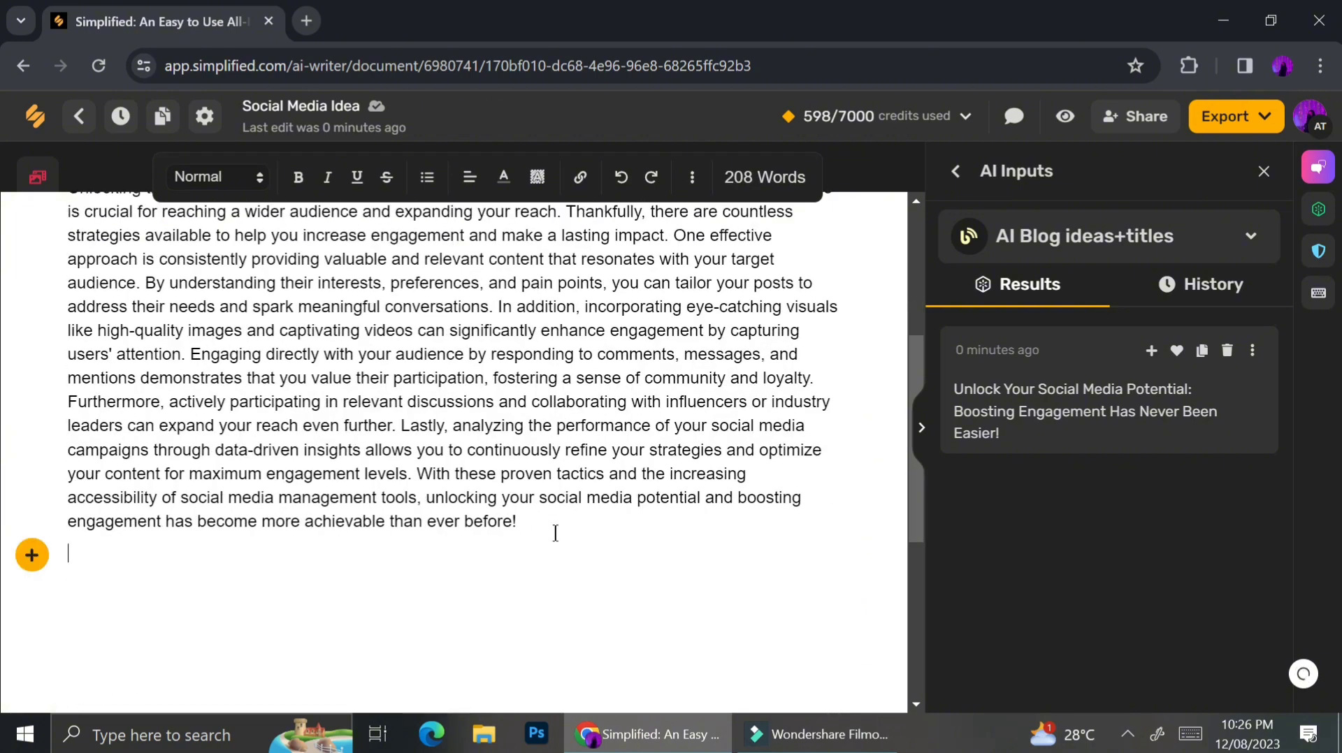
- Generate AI text below the inserted passage with the prompt "create 5 point tips to build social media engagement"
left_click(35, 555)
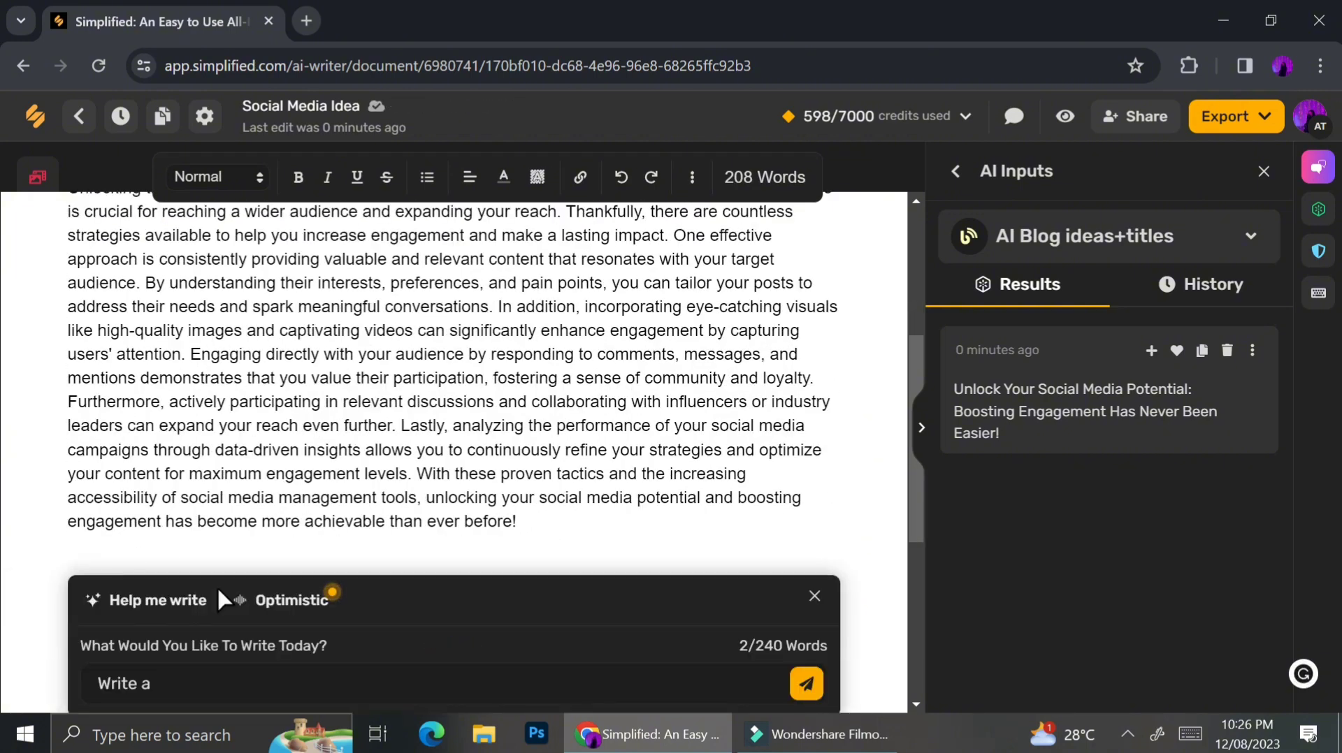
scroll(216, 588, "down", 1)
left_click(190, 589)
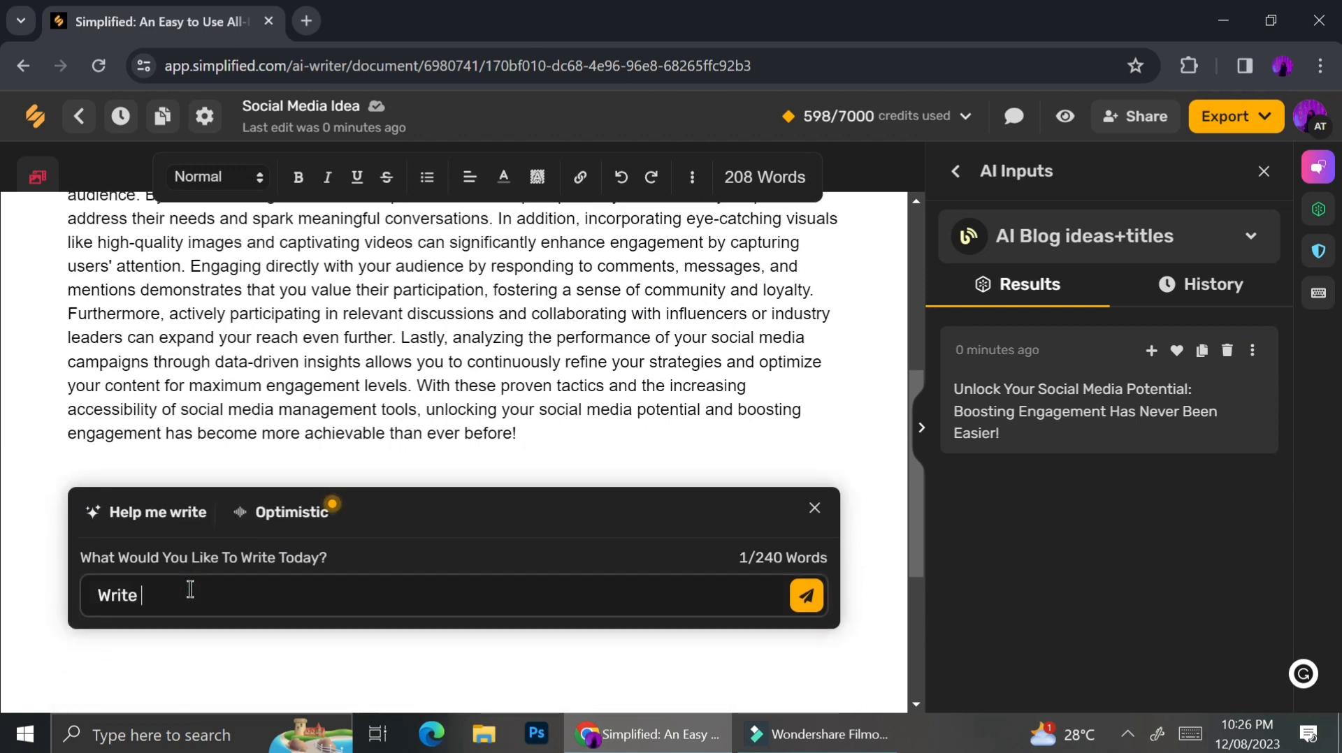
key("BackSpace")
key("BackSpace")
key("BackSpace")
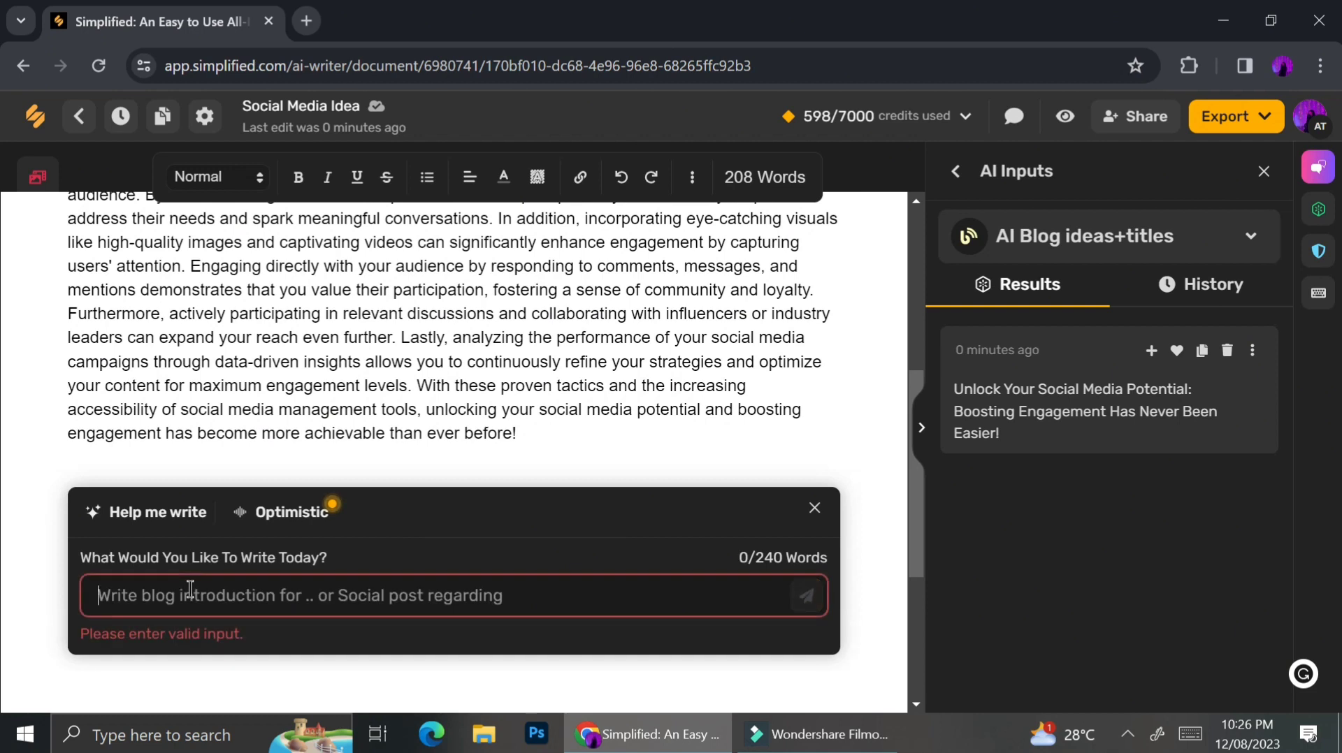
type("create 5 tips to build ")
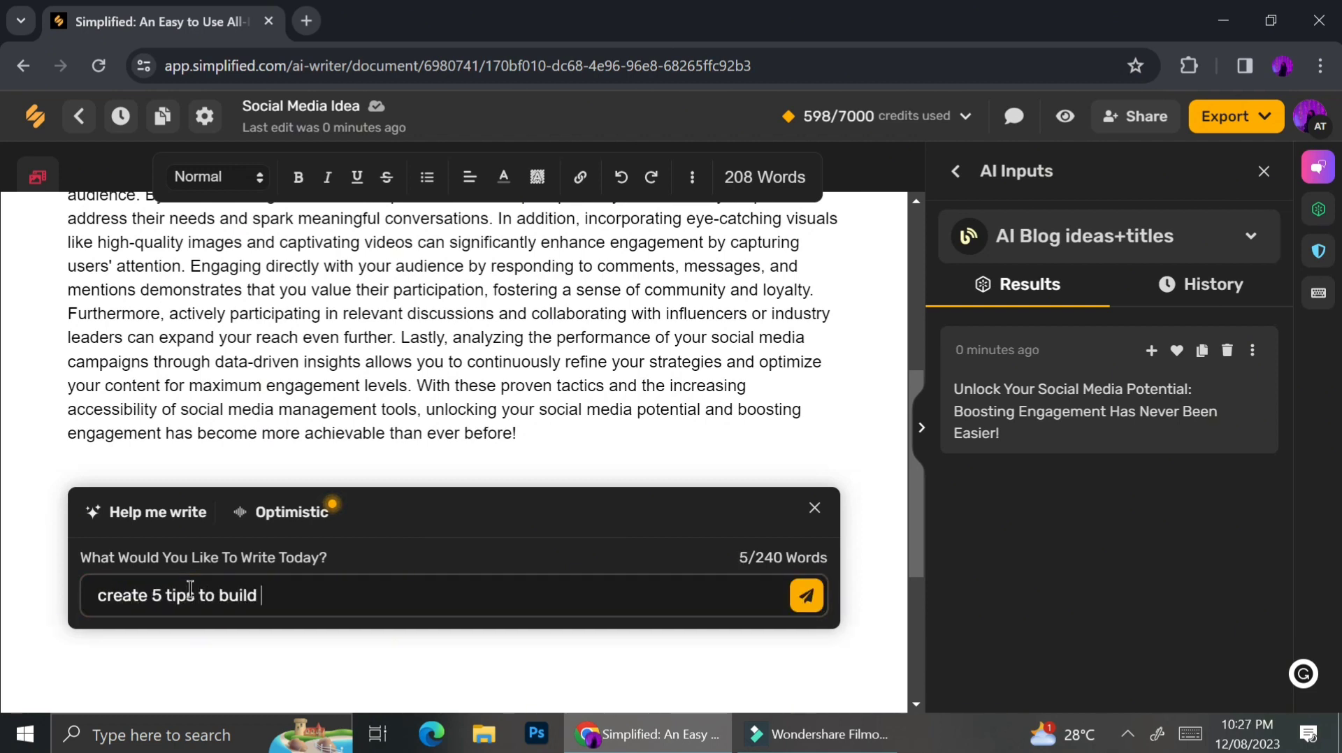
type("social media engagement")
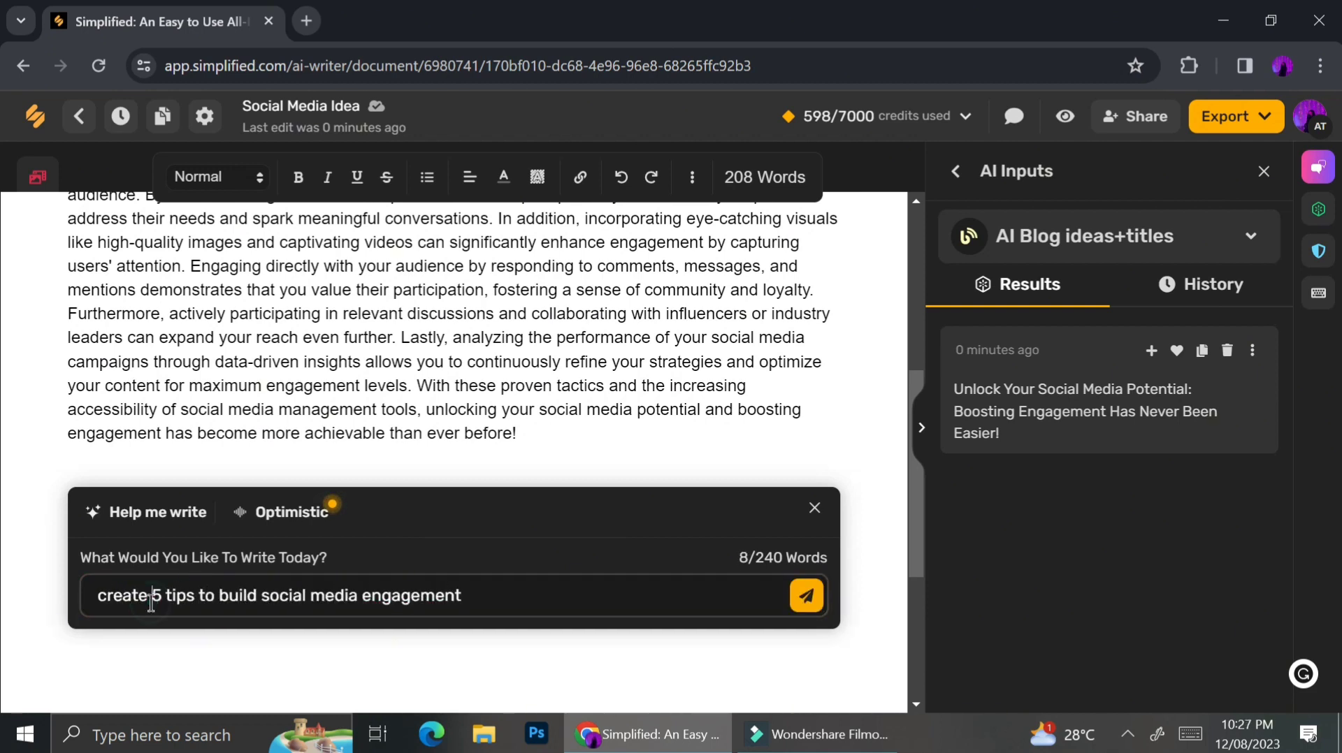
left_click(160, 595)
type("point")
left_click(807, 600)
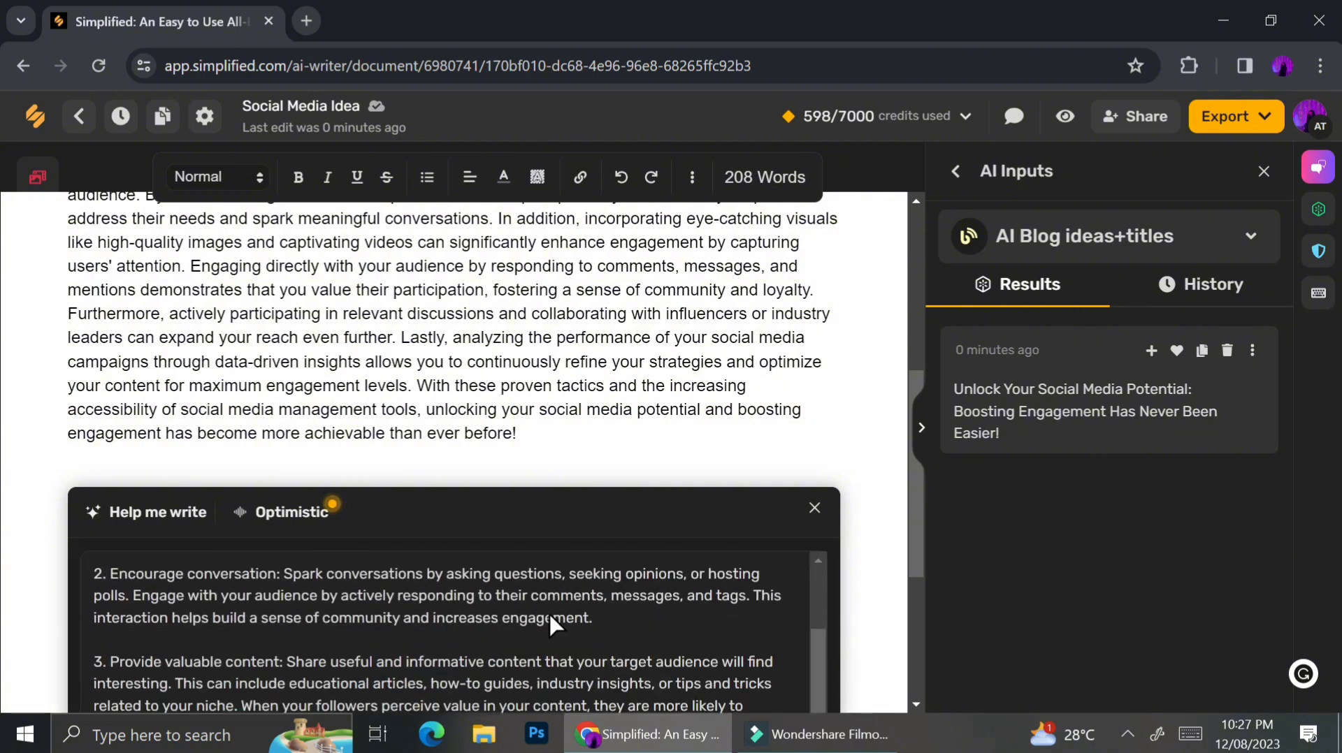
- Review the generated five tips and insert them into the document below the passage
scroll(548, 612, "down", 3)
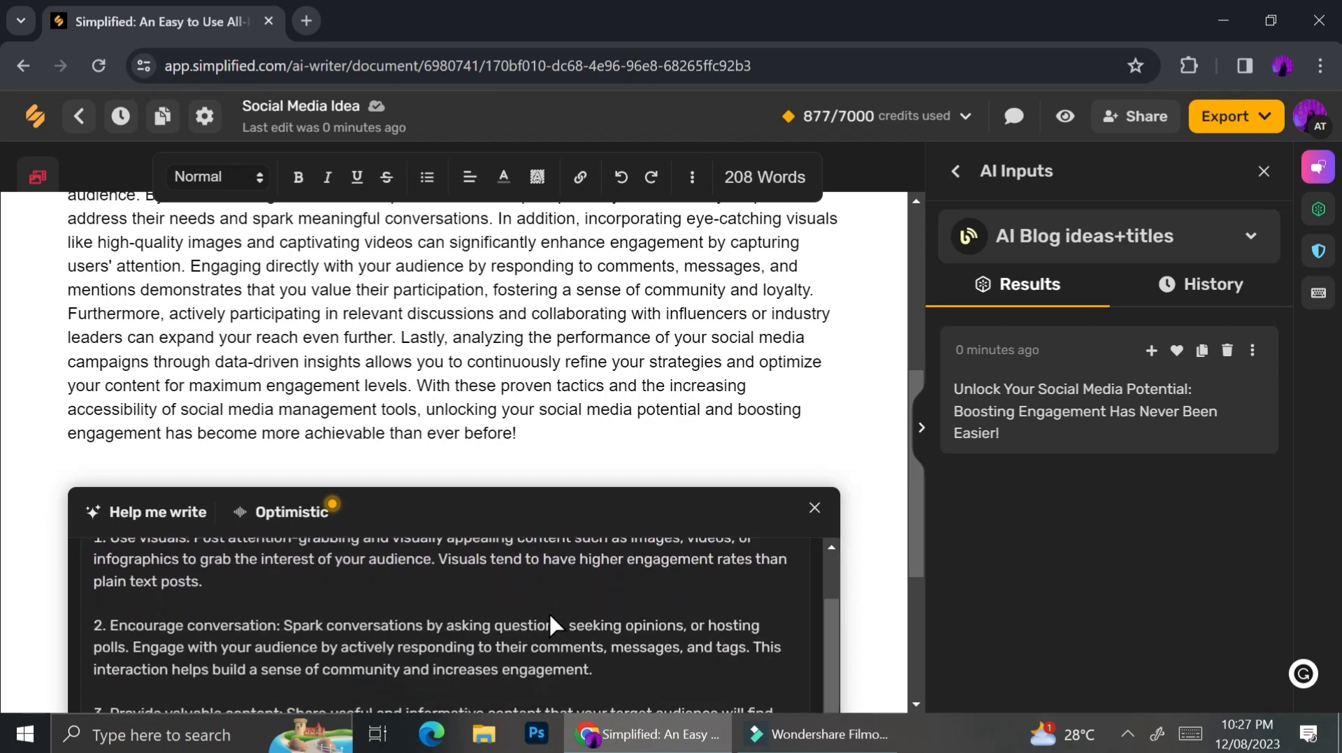
scroll(548, 612, "down", 2)
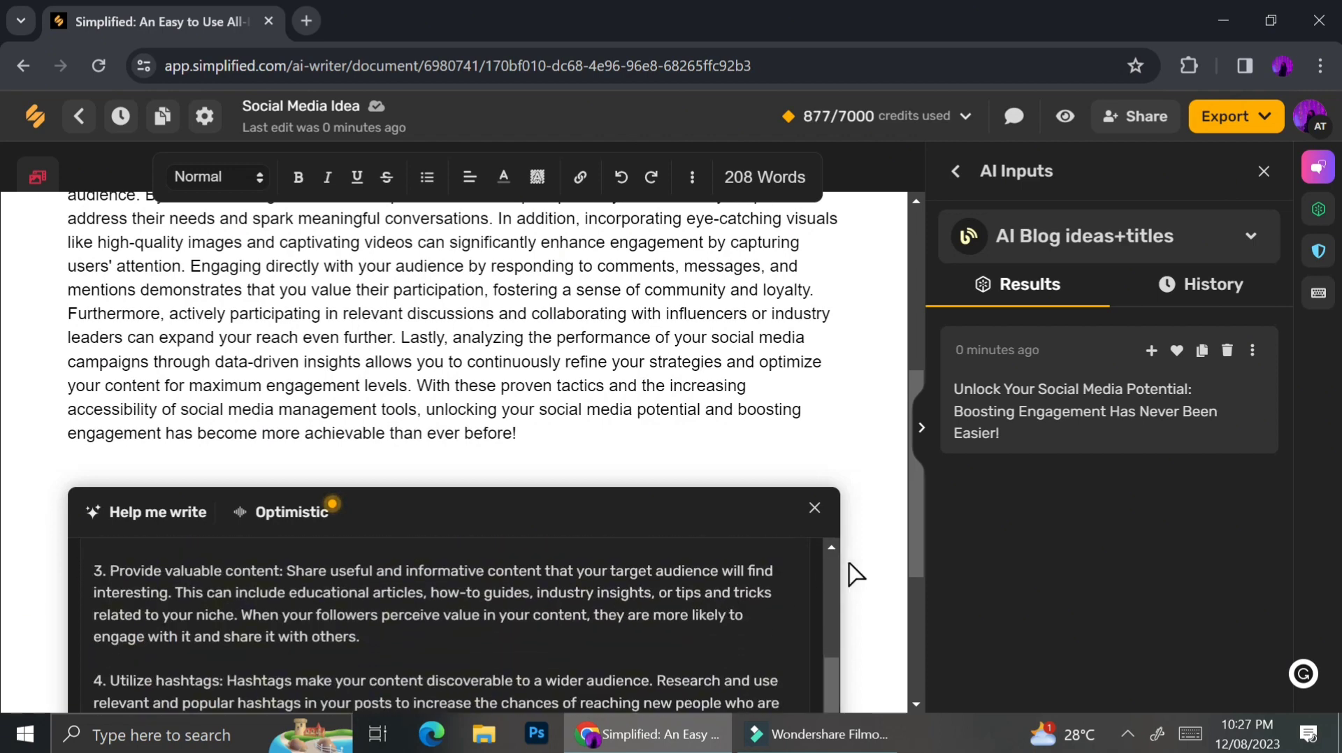
scroll(854, 574, "down", 3)
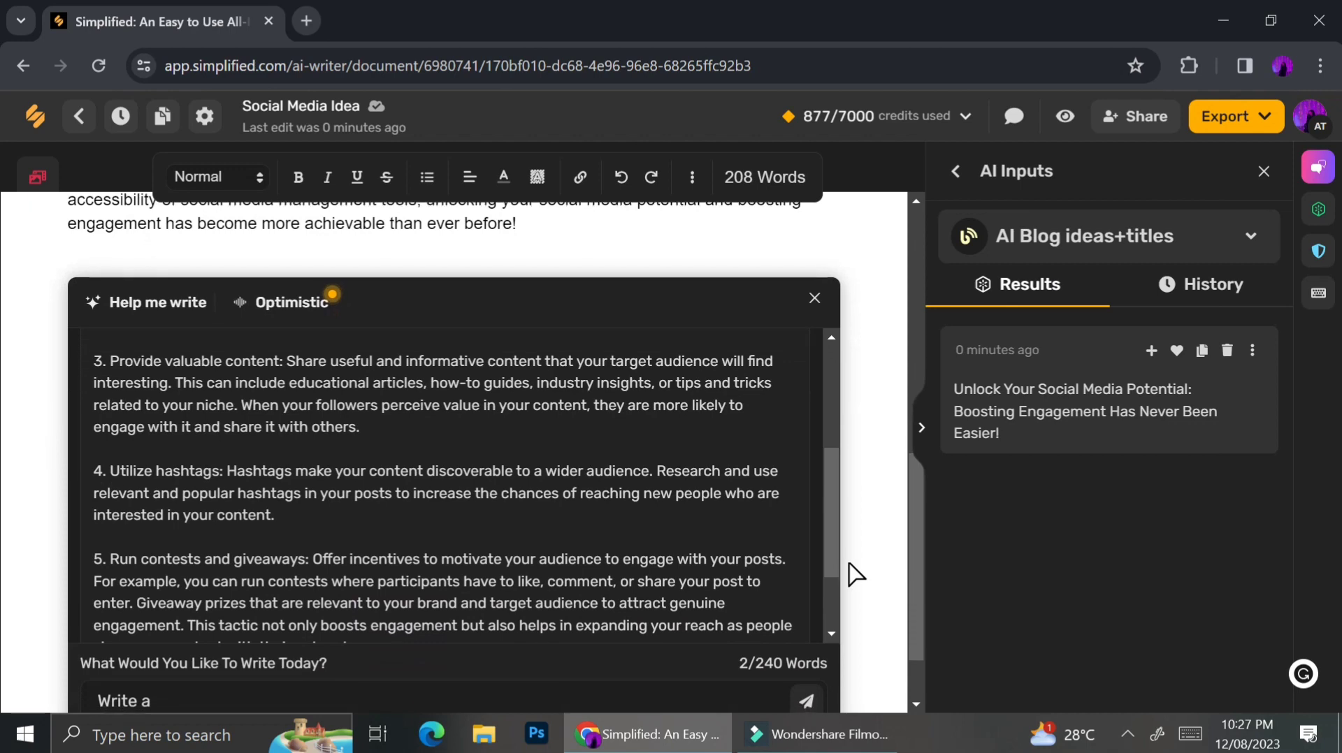
scroll(853, 575, "down", 1)
scroll(497, 497, "down", 3)
scroll(500, 363, "up", 8)
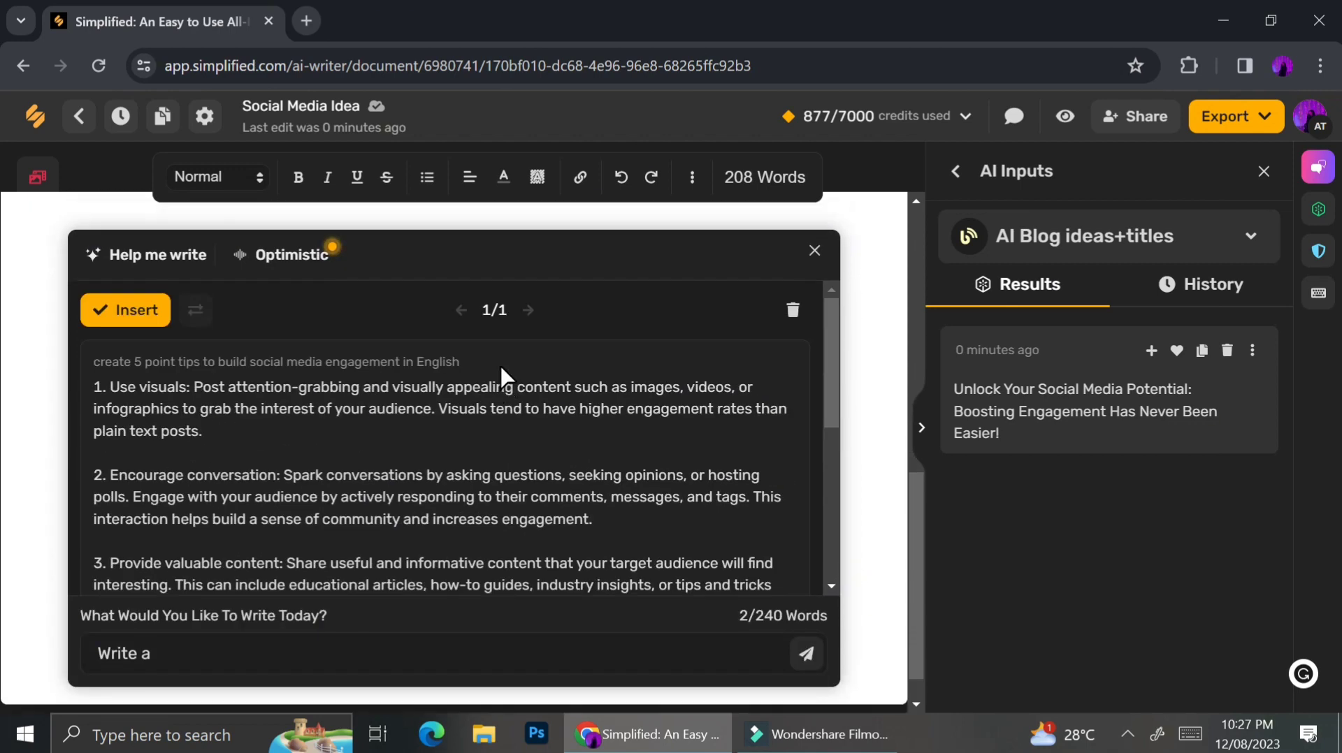
left_click(122, 340)
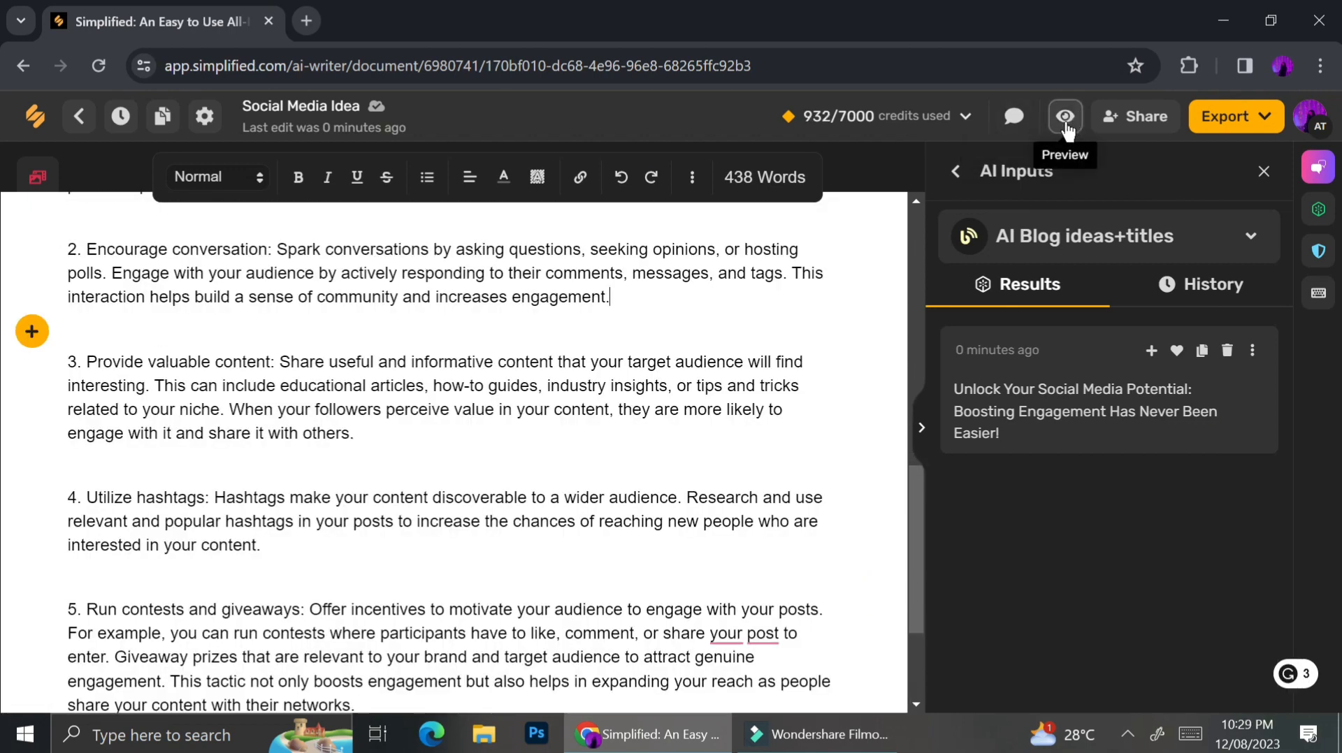
- Preview the Social Media Idea document and read through its title, passage and tips
left_click(1065, 117)
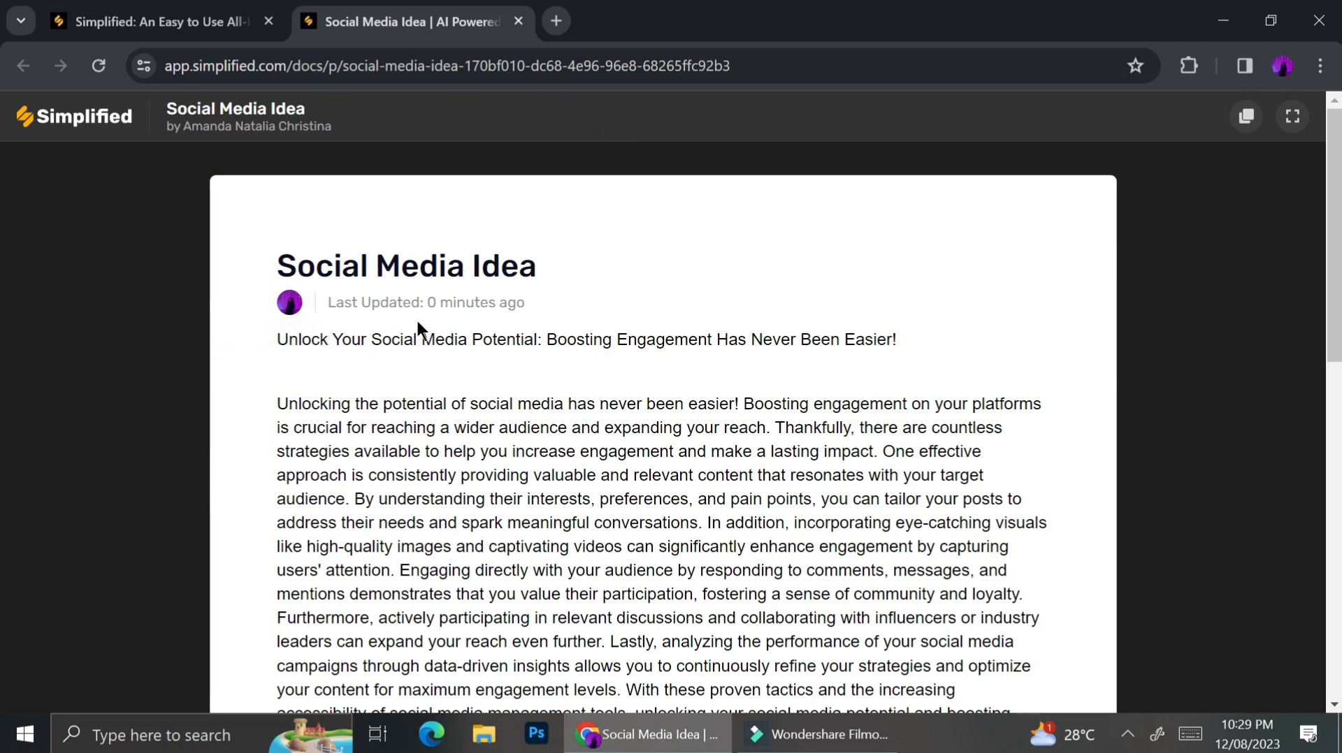
scroll(418, 321, "down", 7)
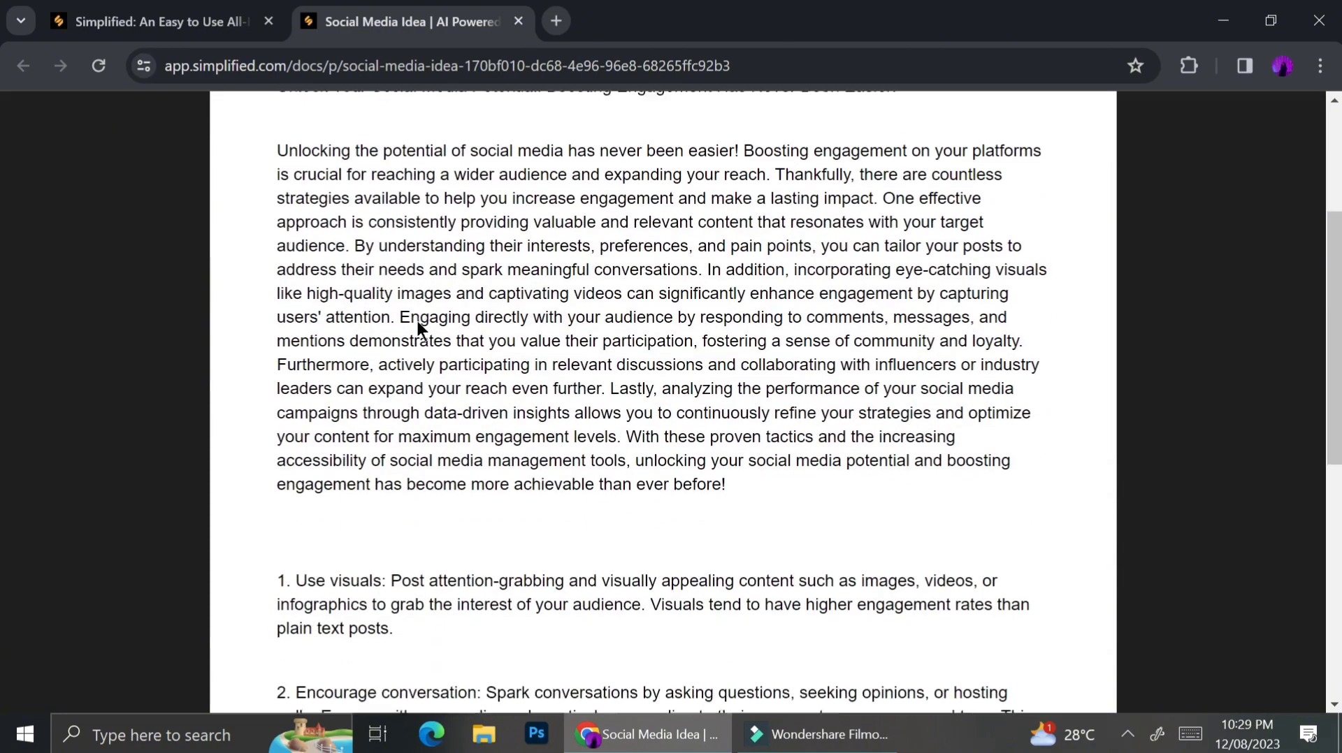
scroll(417, 321, "down", 5)
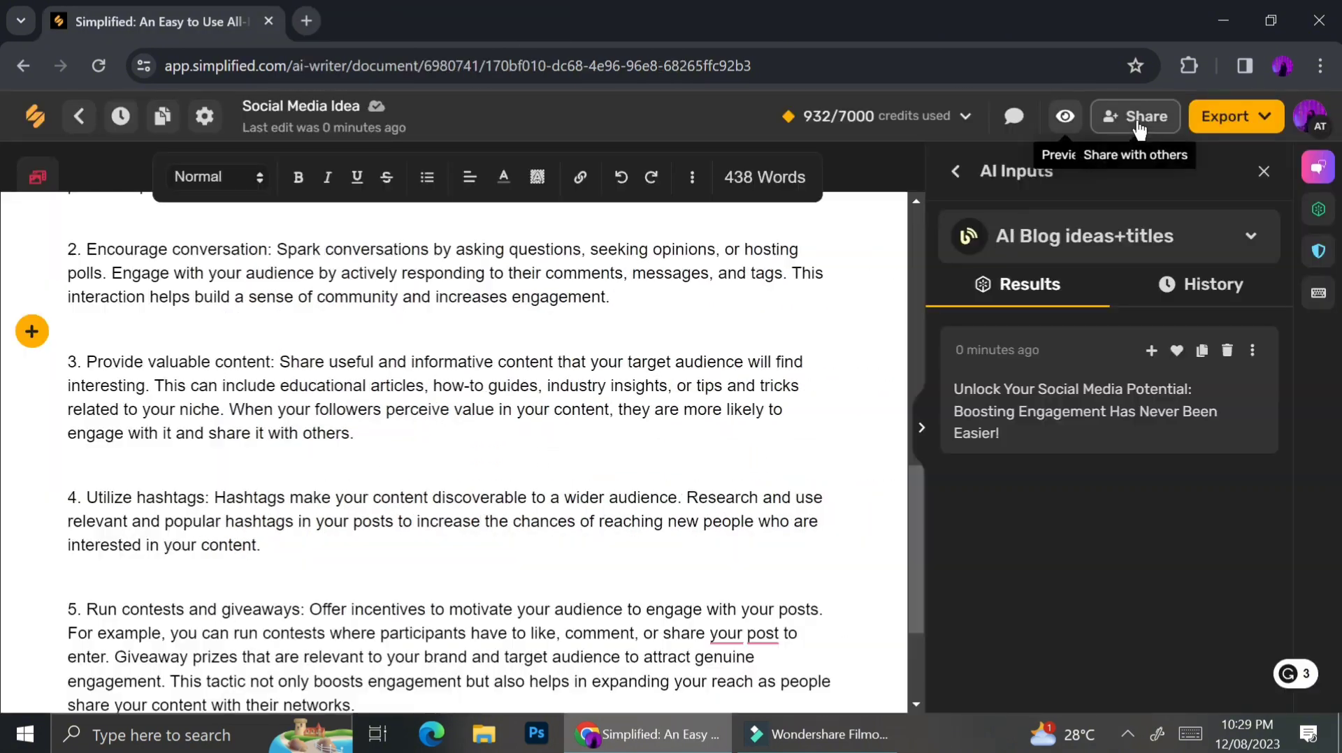
- Examine the document's sharing options and the available roles for invited people without inviting anyone
left_click(1134, 116)
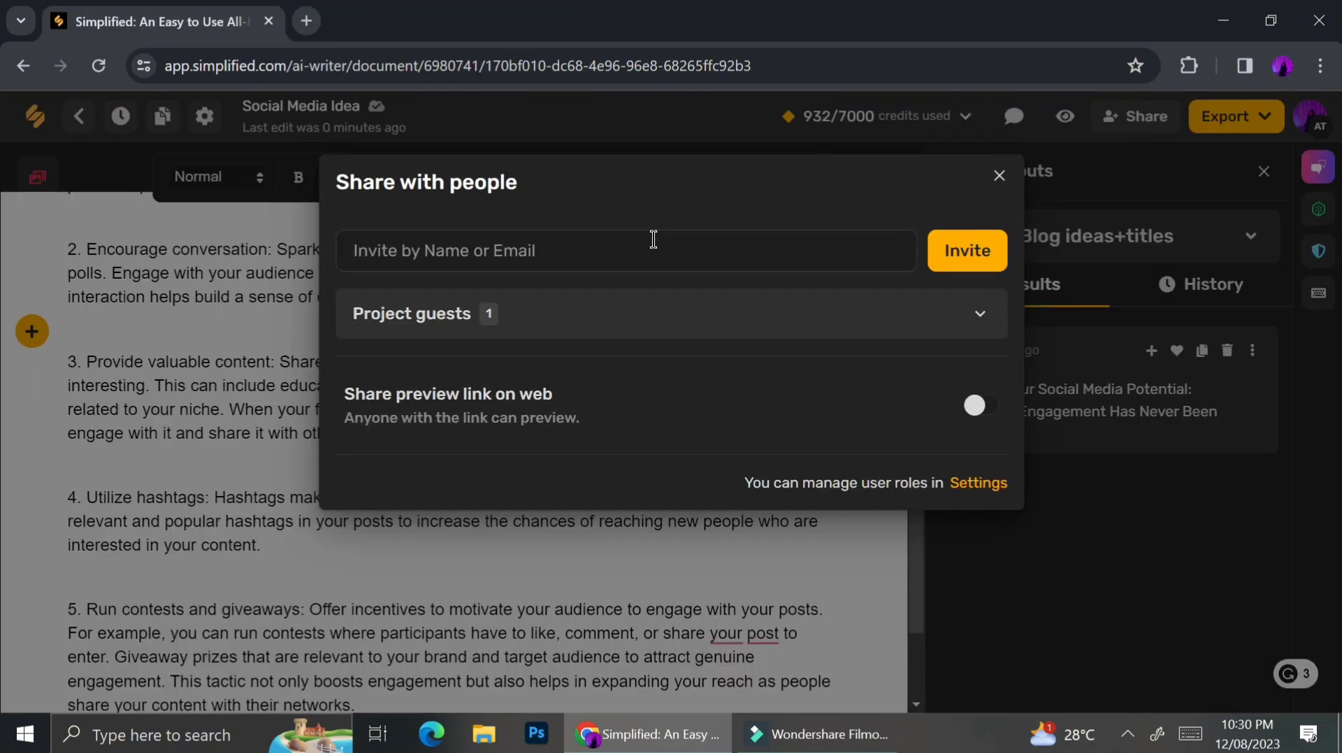
left_click(653, 250)
left_click(824, 264)
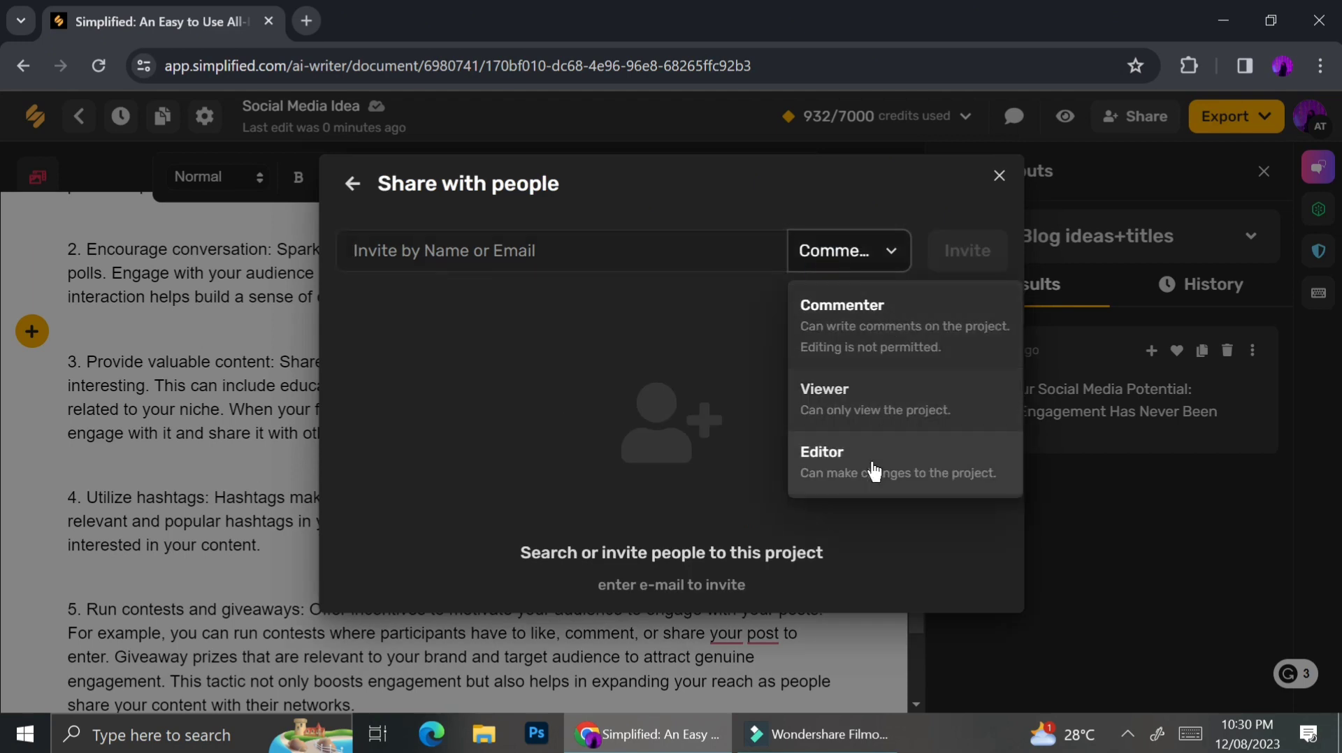
left_click(638, 399)
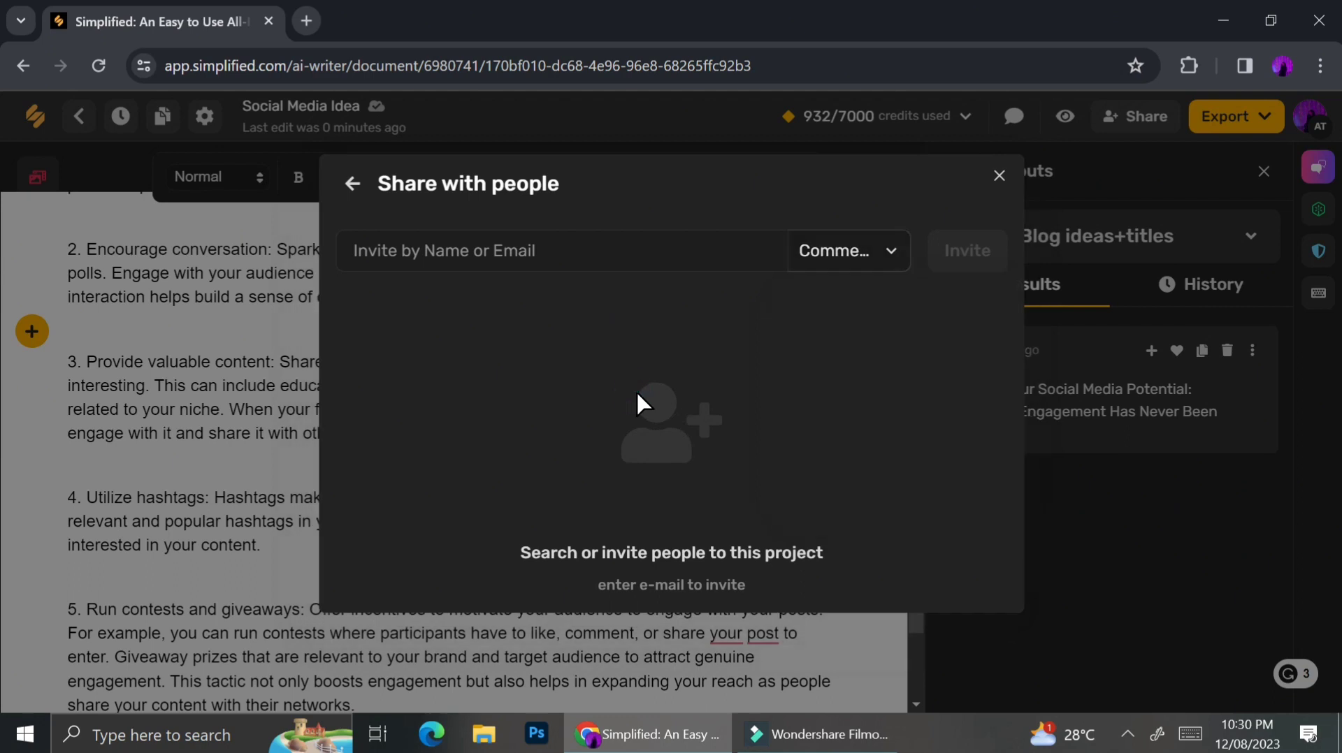
left_click(352, 184)
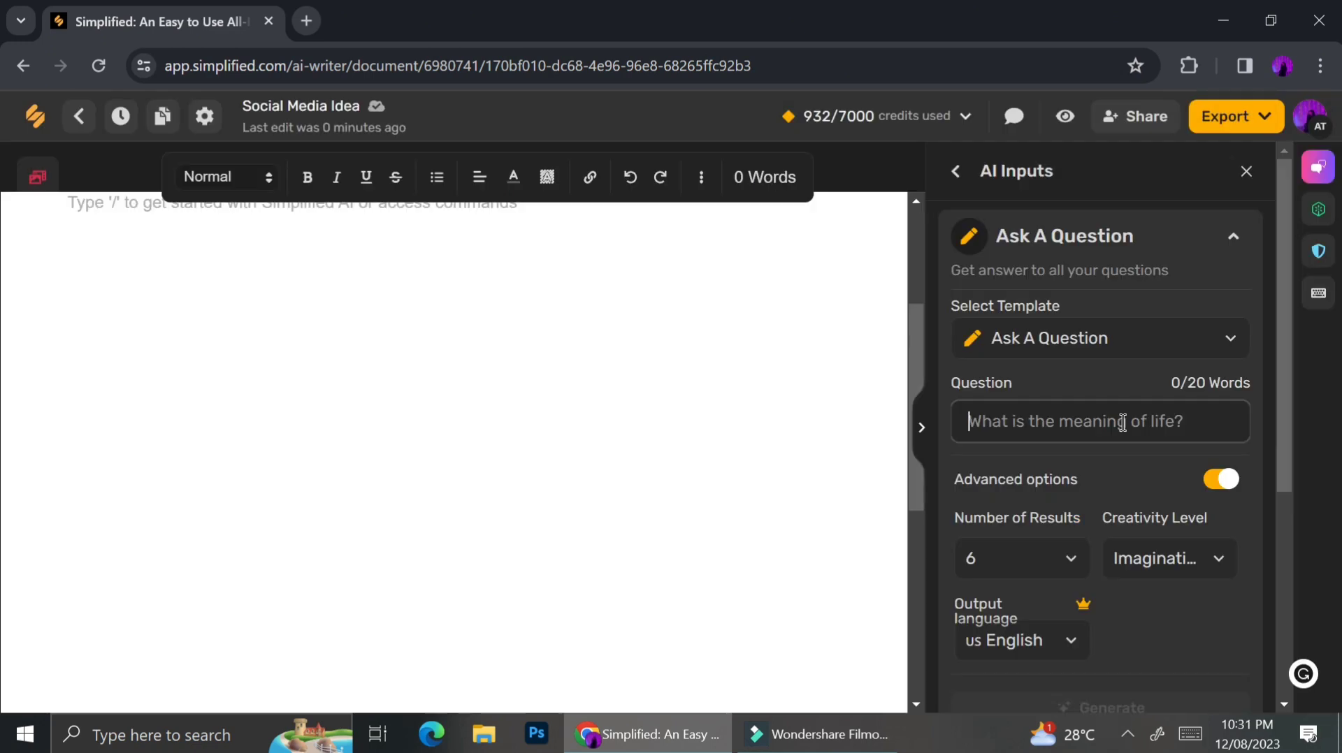
- Enter "what is social media made for?" as the question for the Ask A Question template
type("w")
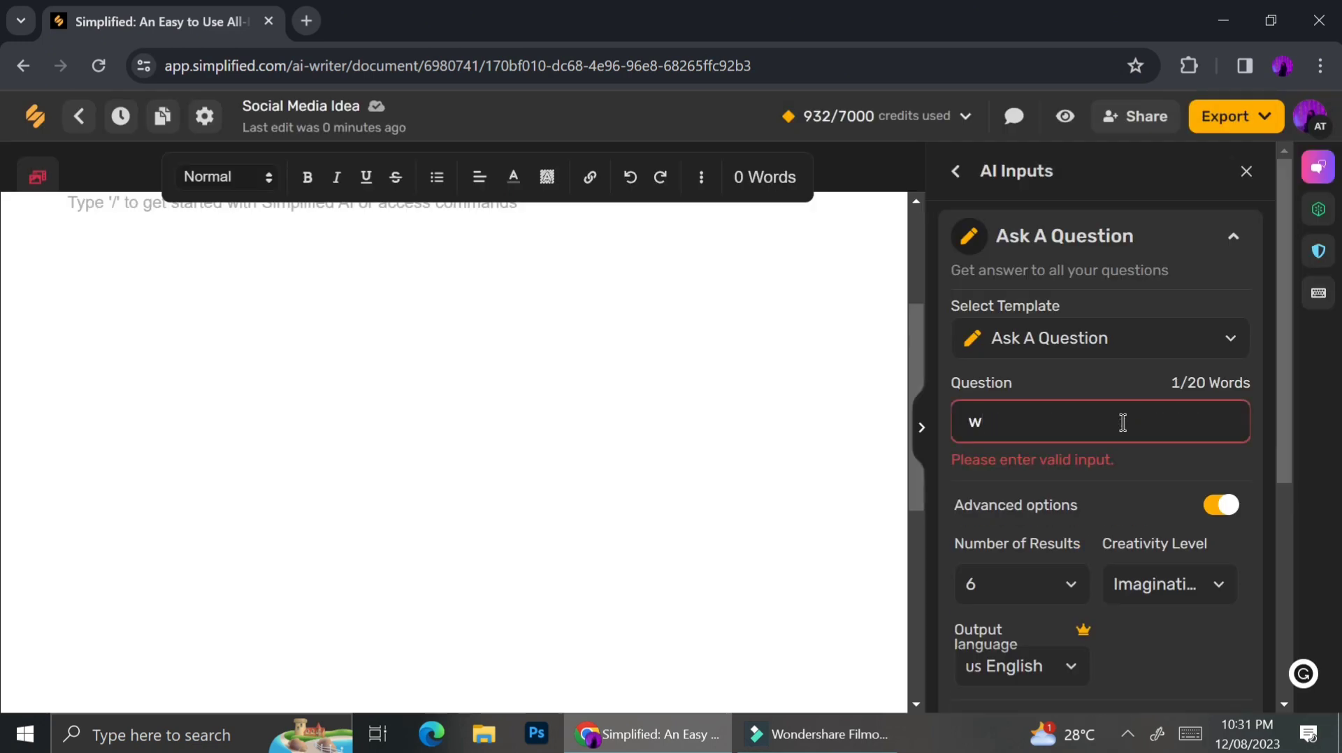
type("ha")
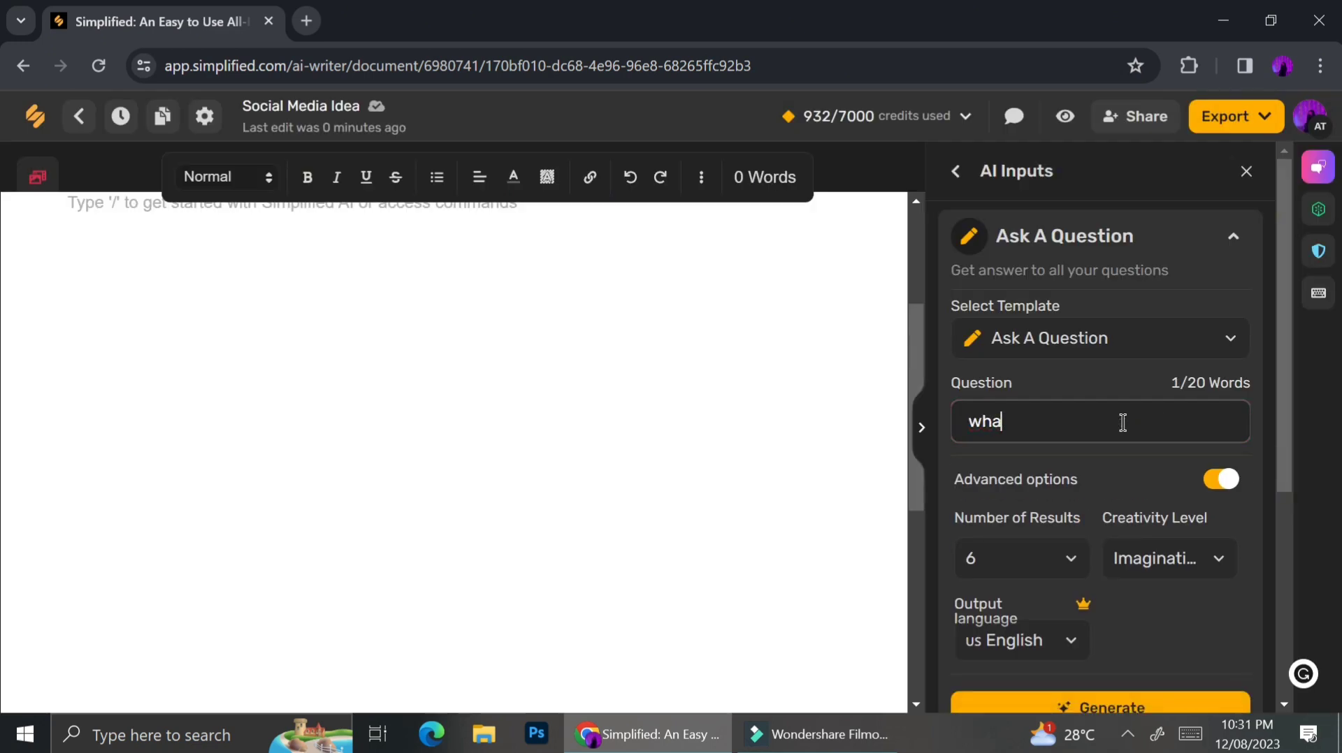
type("t is social med")
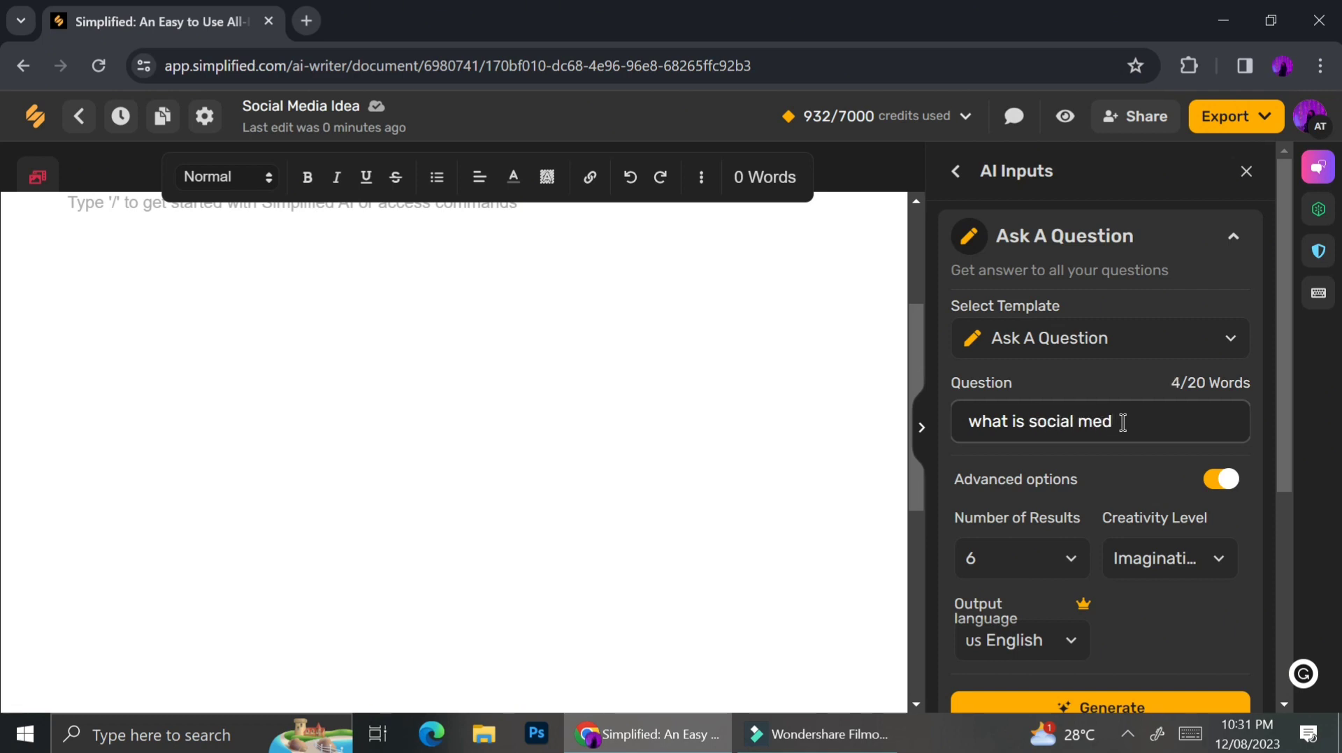
type("ia use for?")
double_click(1149, 427)
type("made for?")
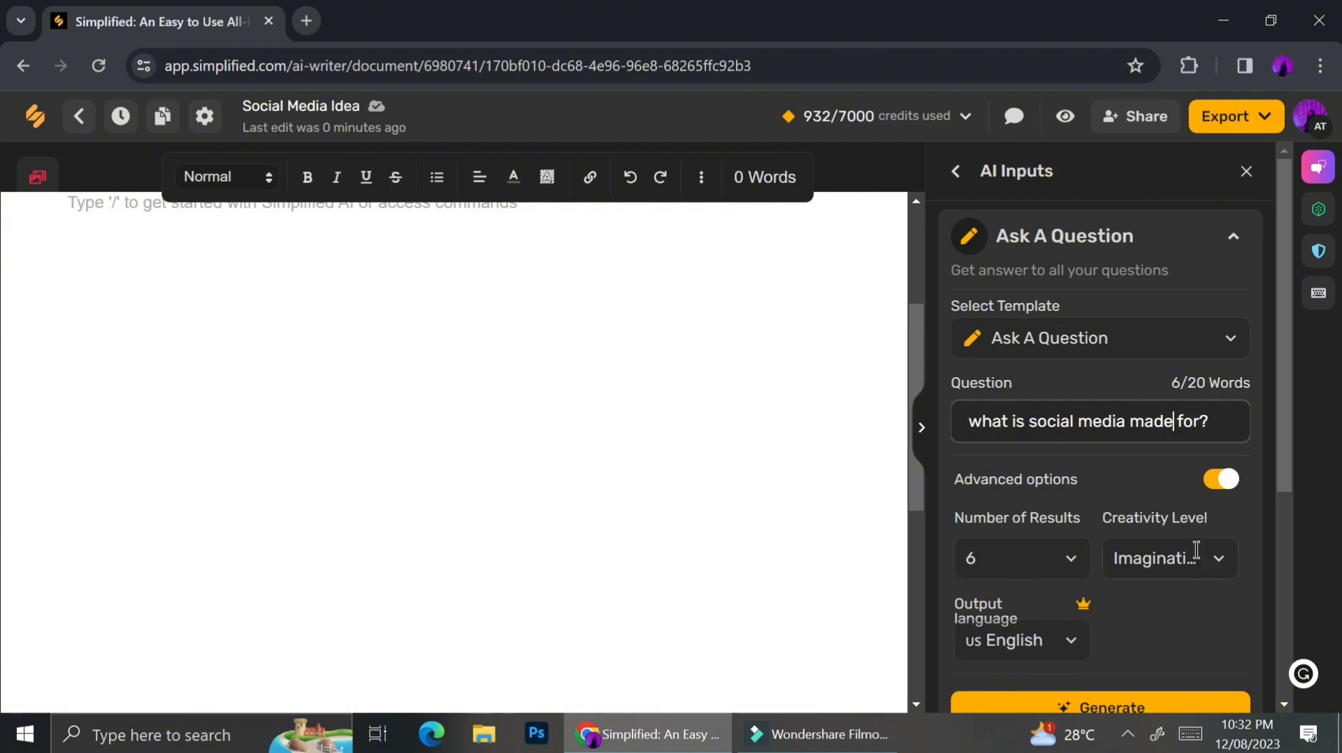
- Set the creativity level to Creative and generate the answers to the question
left_click(1197, 552)
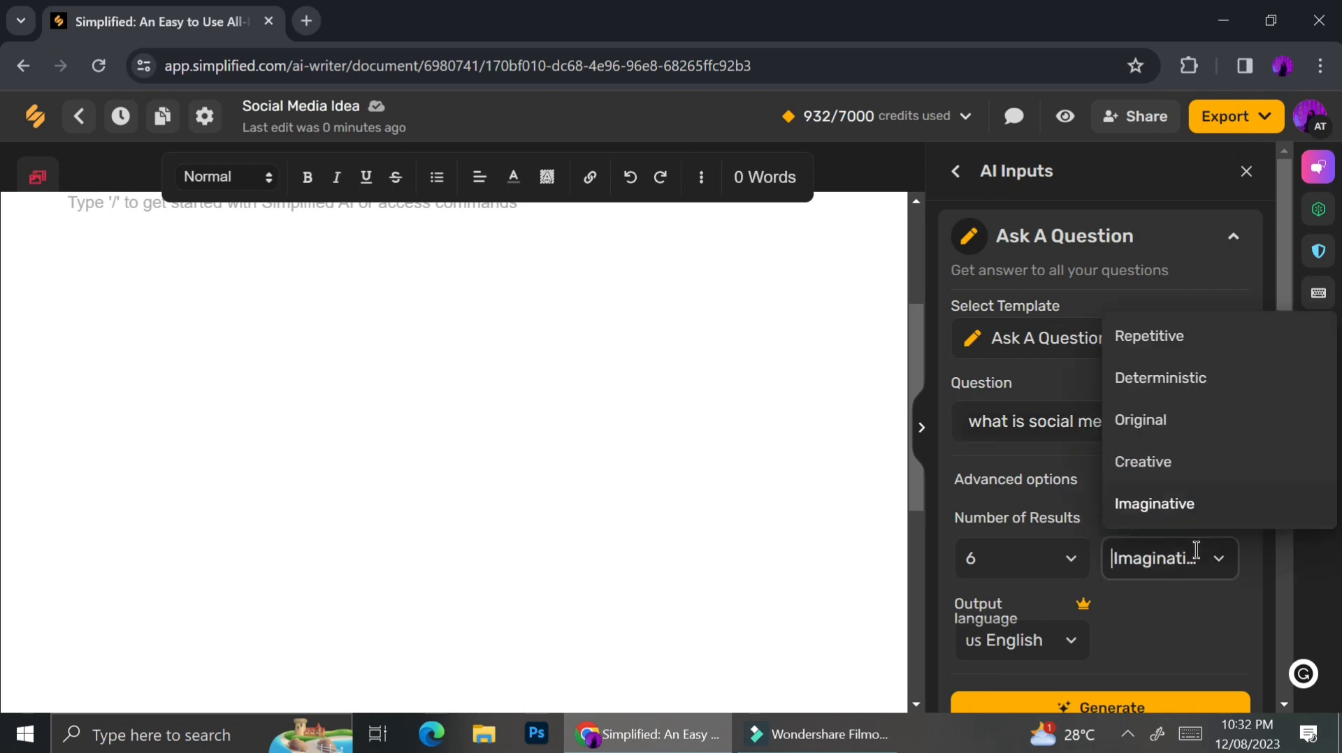
left_click(1212, 468)
scroll(1134, 589, "down", 3)
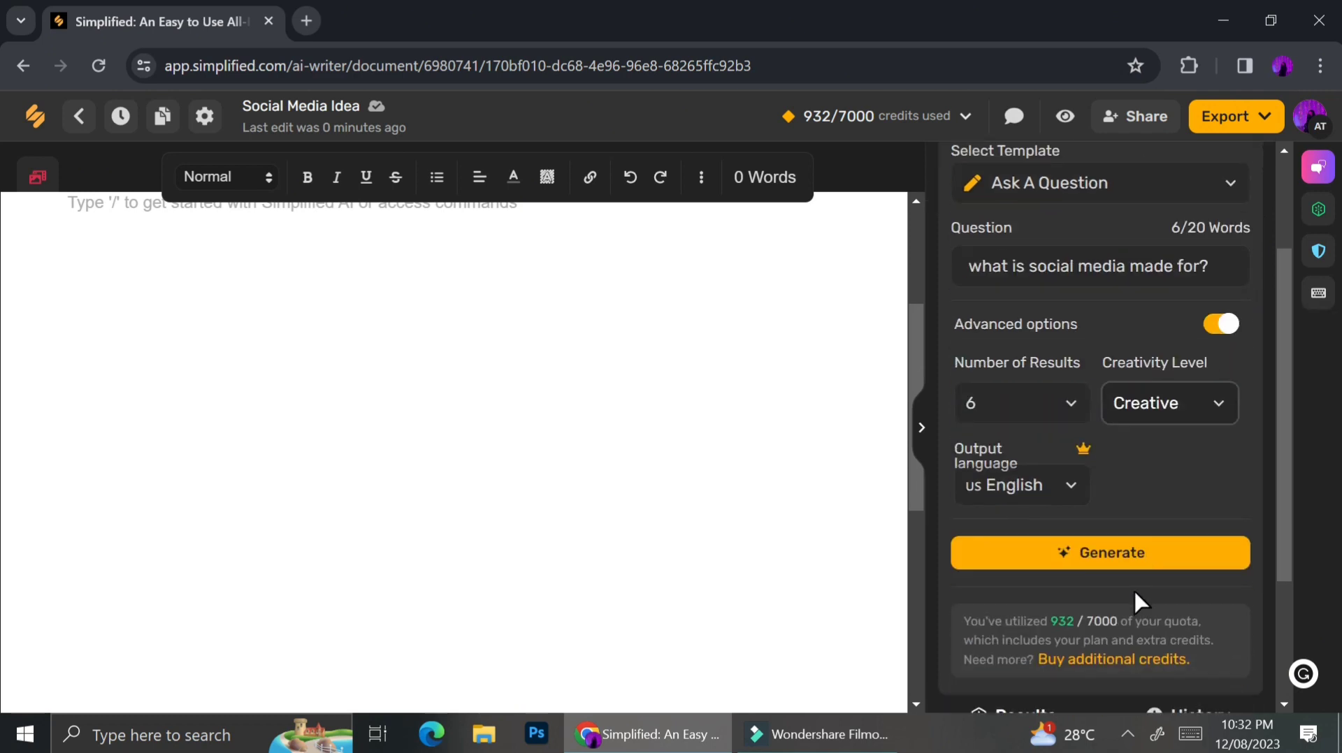
scroll(1154, 535, "down", 2)
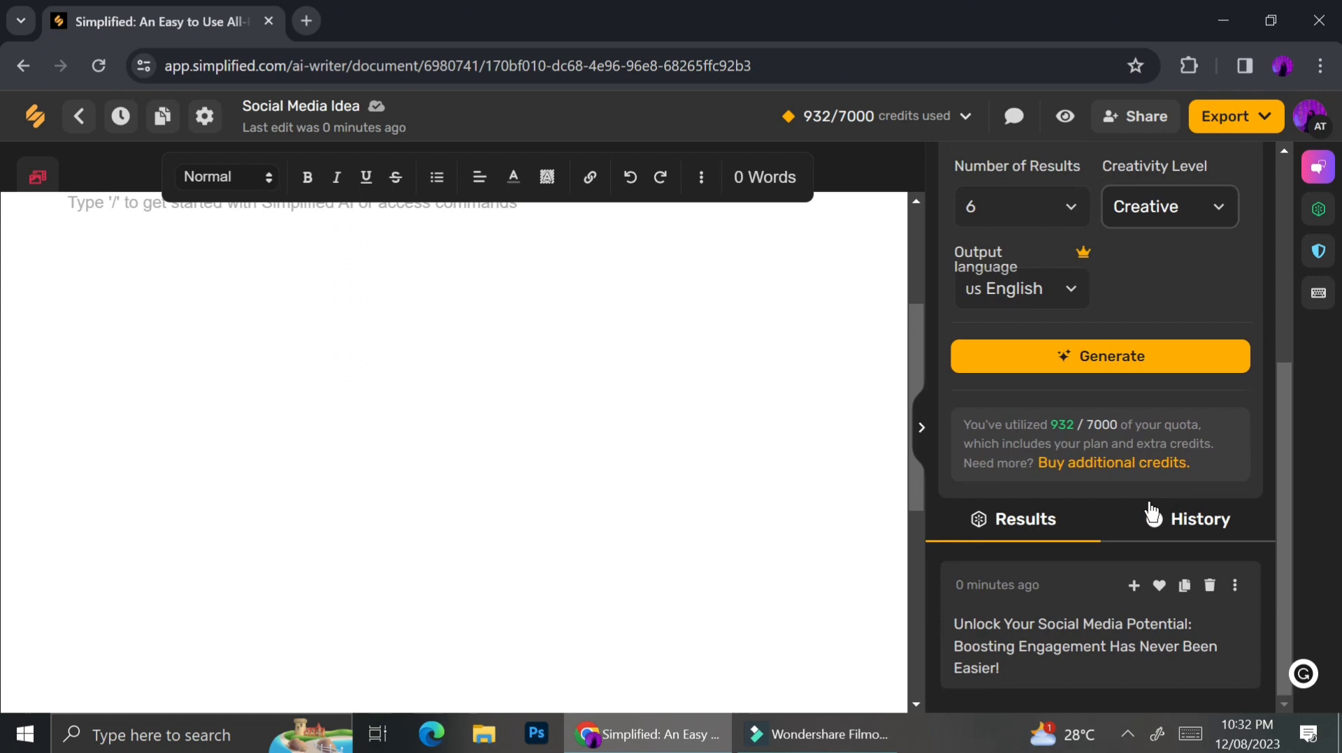
left_click(1126, 355)
- Read through the generated answers about what social media is made for
scroll(1087, 405, "down", 4)
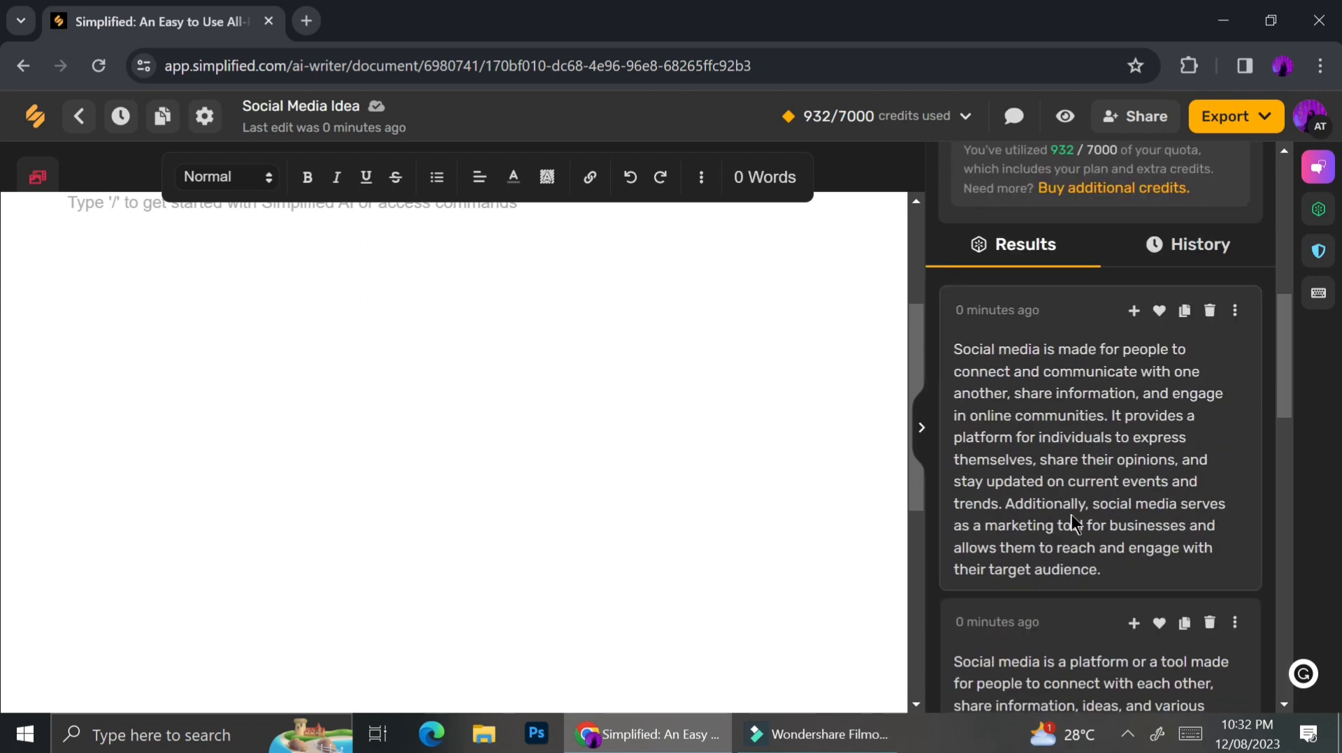
scroll(1076, 526, "down", 3)
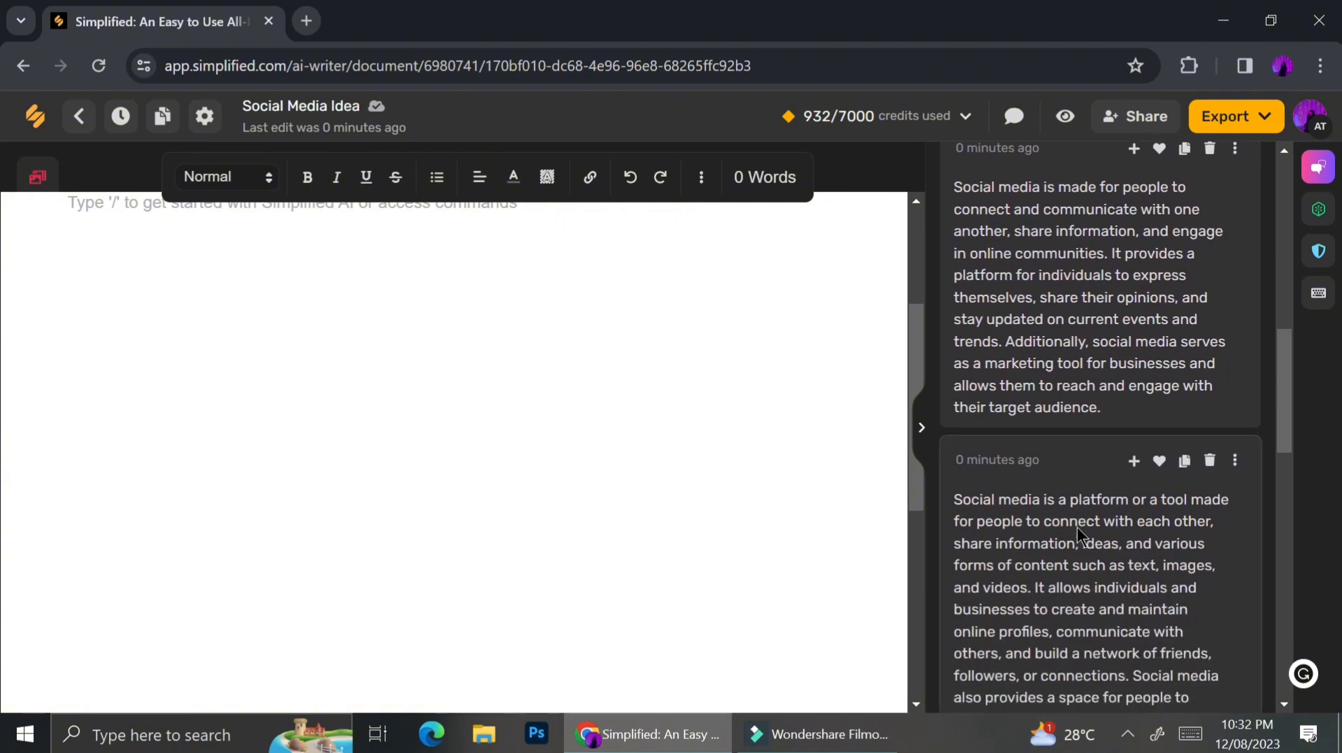
scroll(1076, 526, "down", 3)
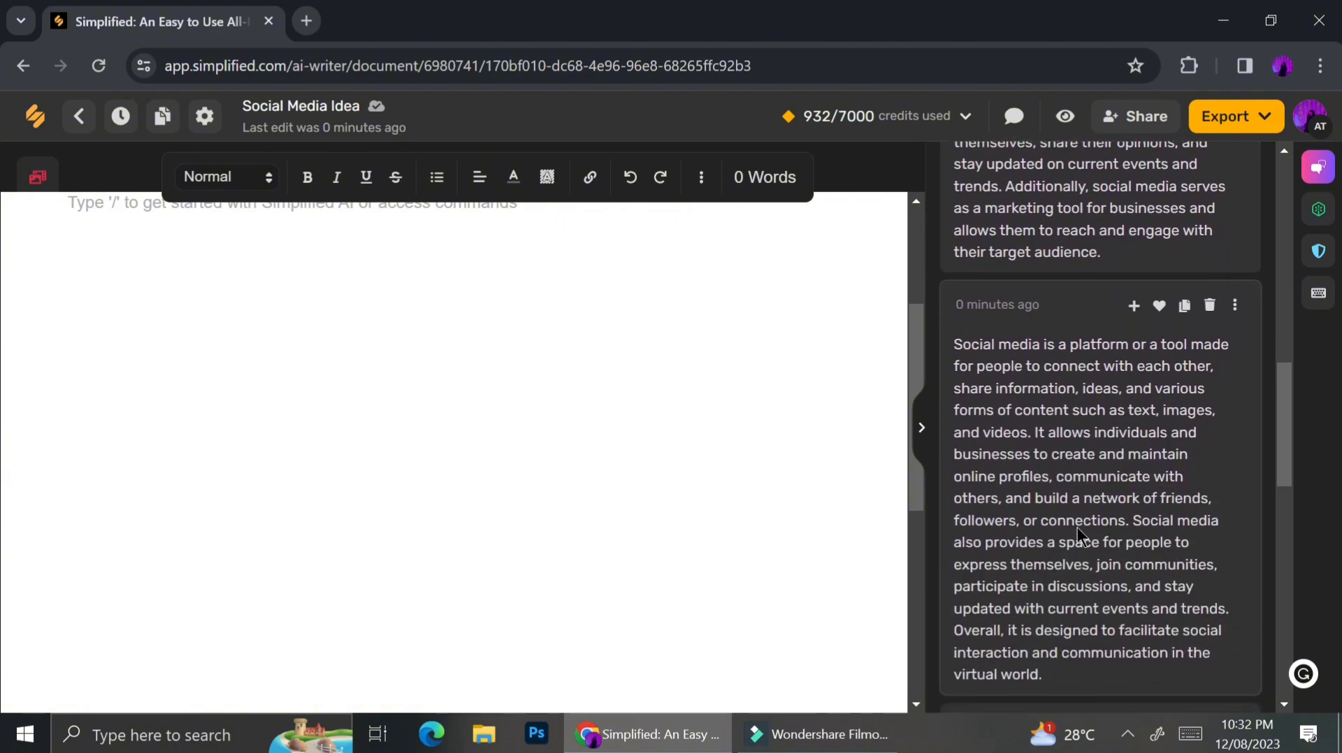
scroll(1076, 527, "down", 3)
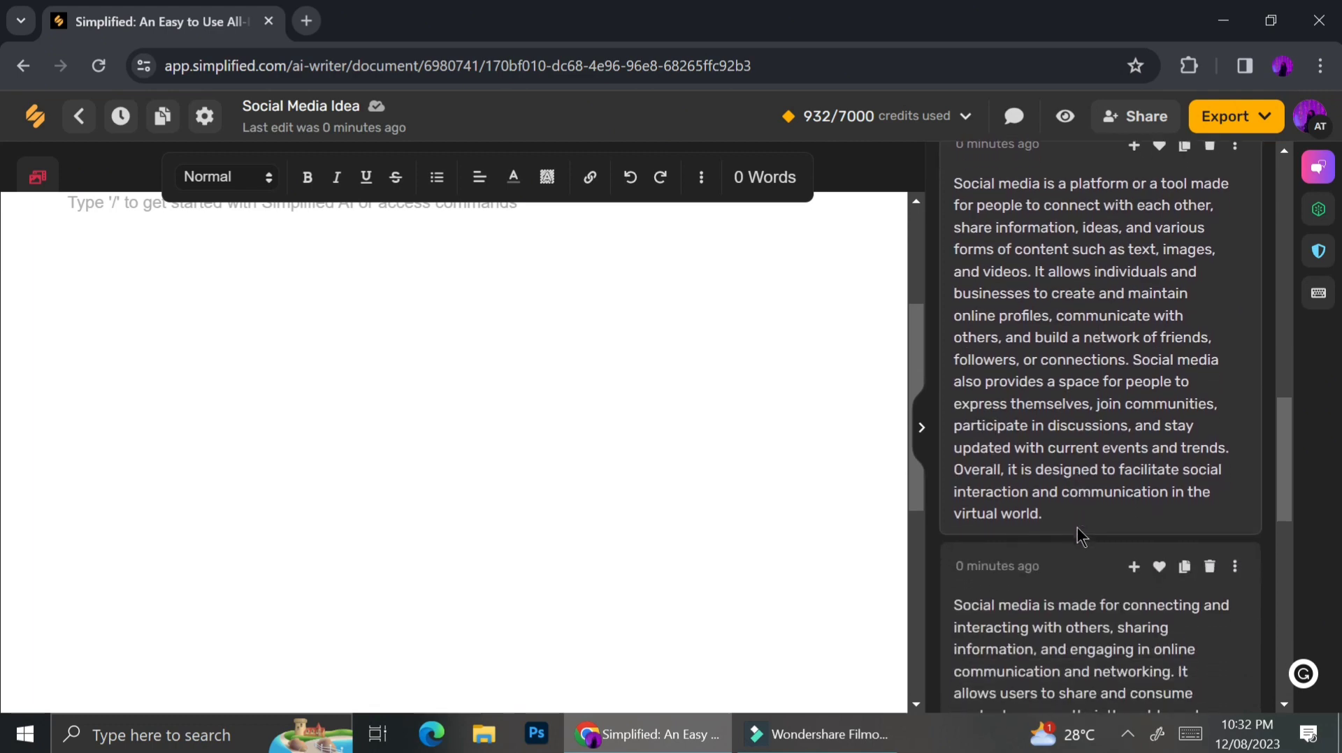
scroll(1076, 529, "down", 3)
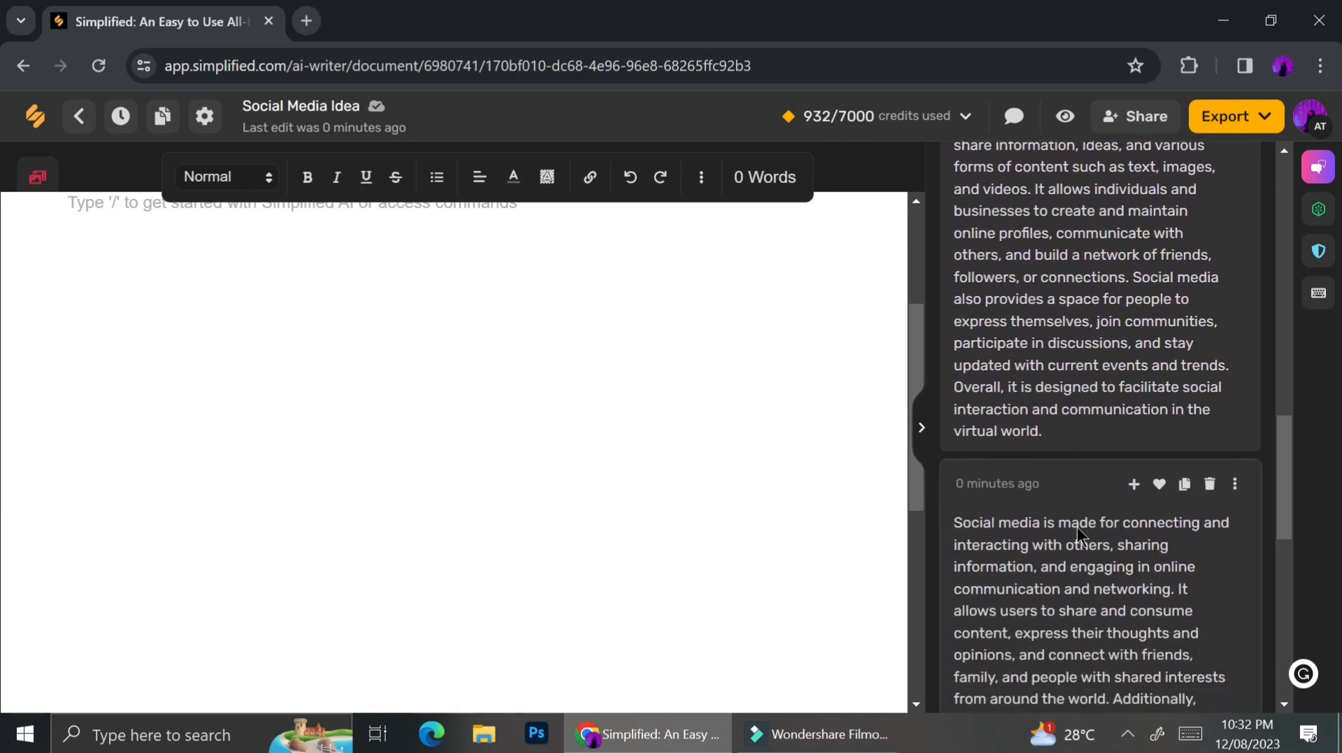
scroll(1076, 527, "down", 1)
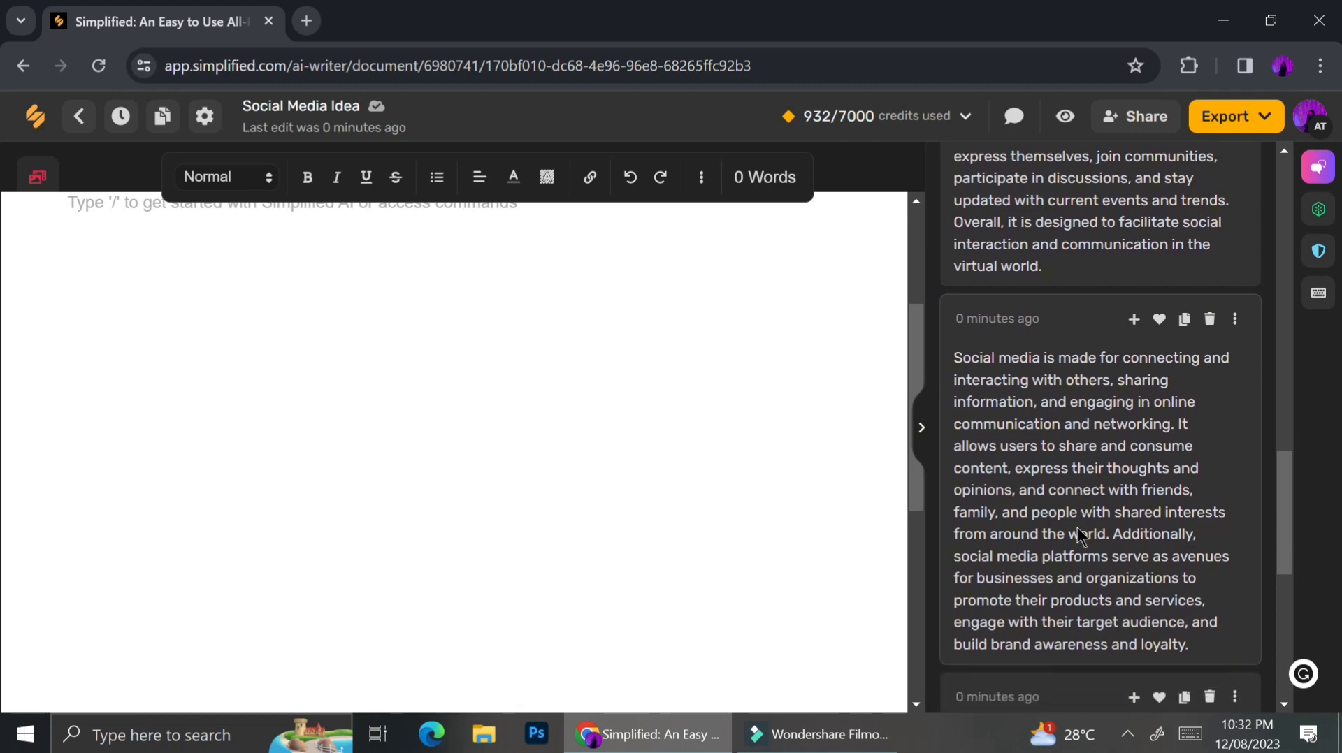
- Insert the short answer about connecting people, sharing information and collaboration online into the Social Media Idea document
scroll(1077, 536, "down", 4)
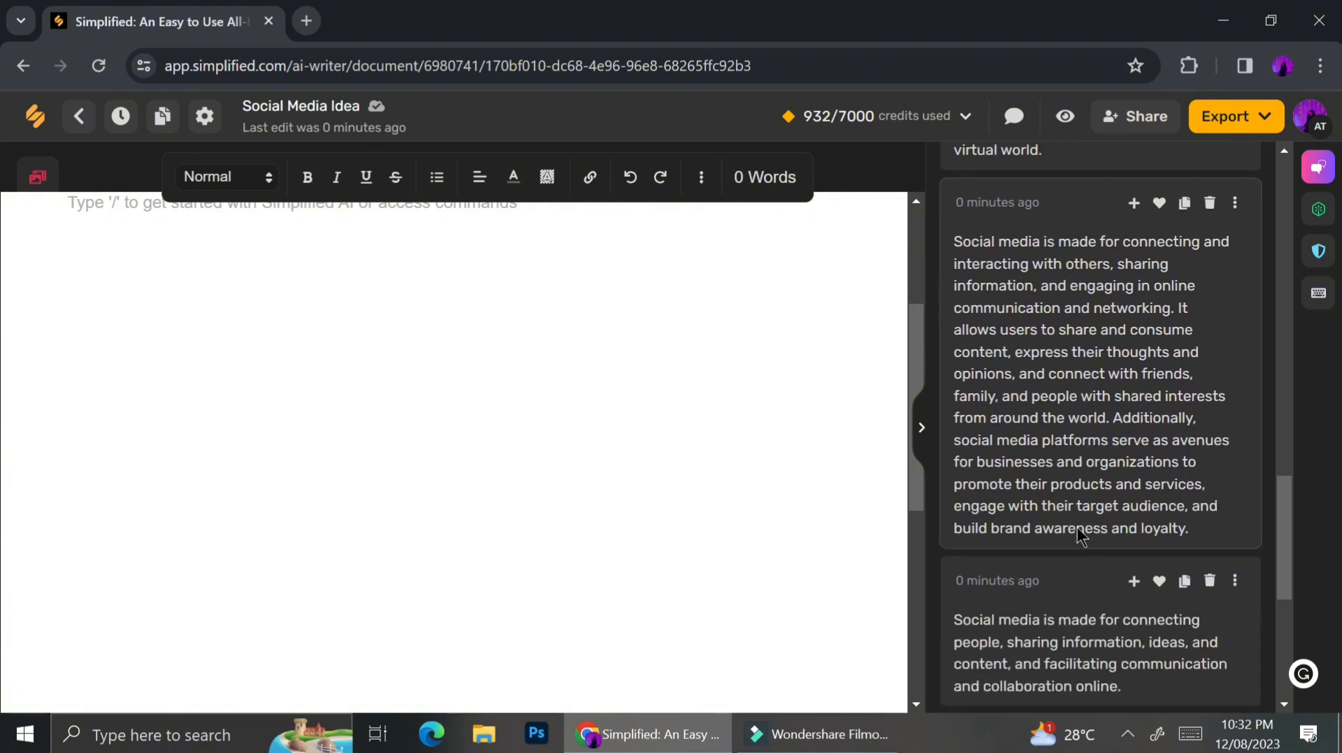
scroll(1077, 534, "down", 2)
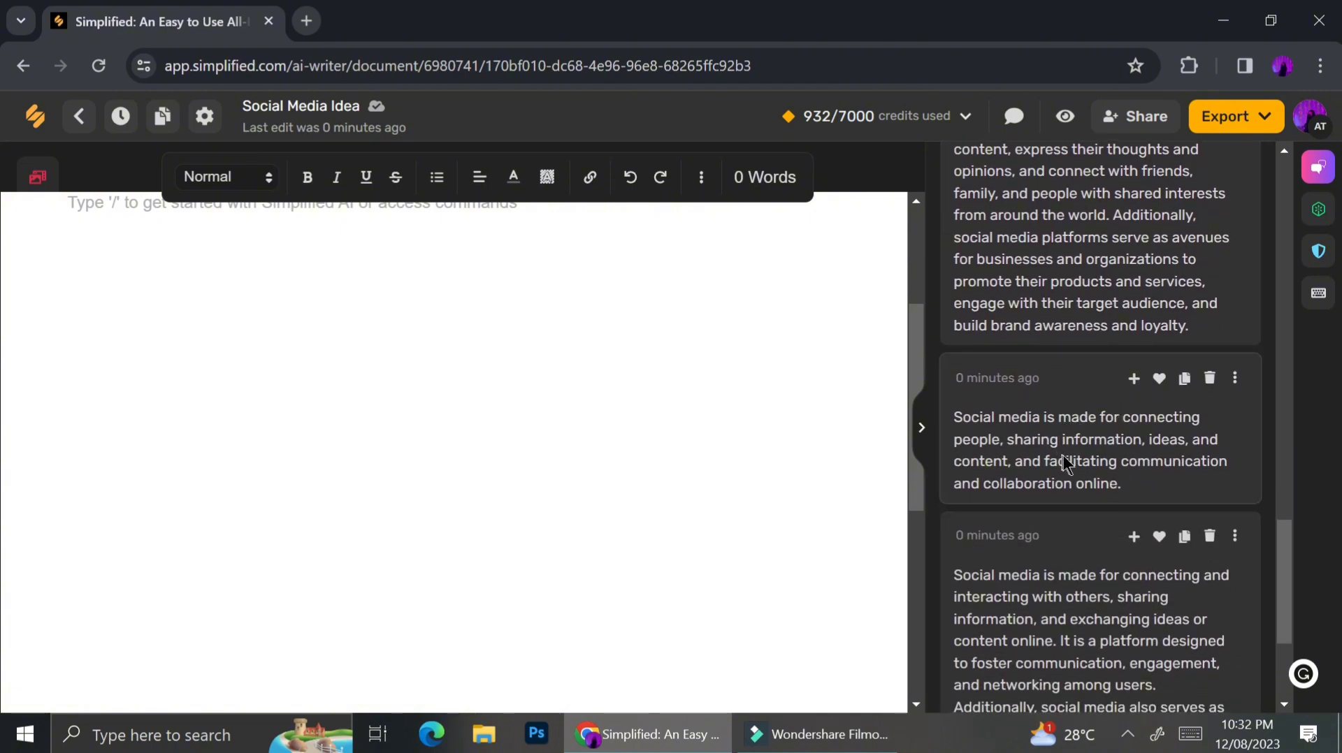
scroll(1070, 459, "down", 2)
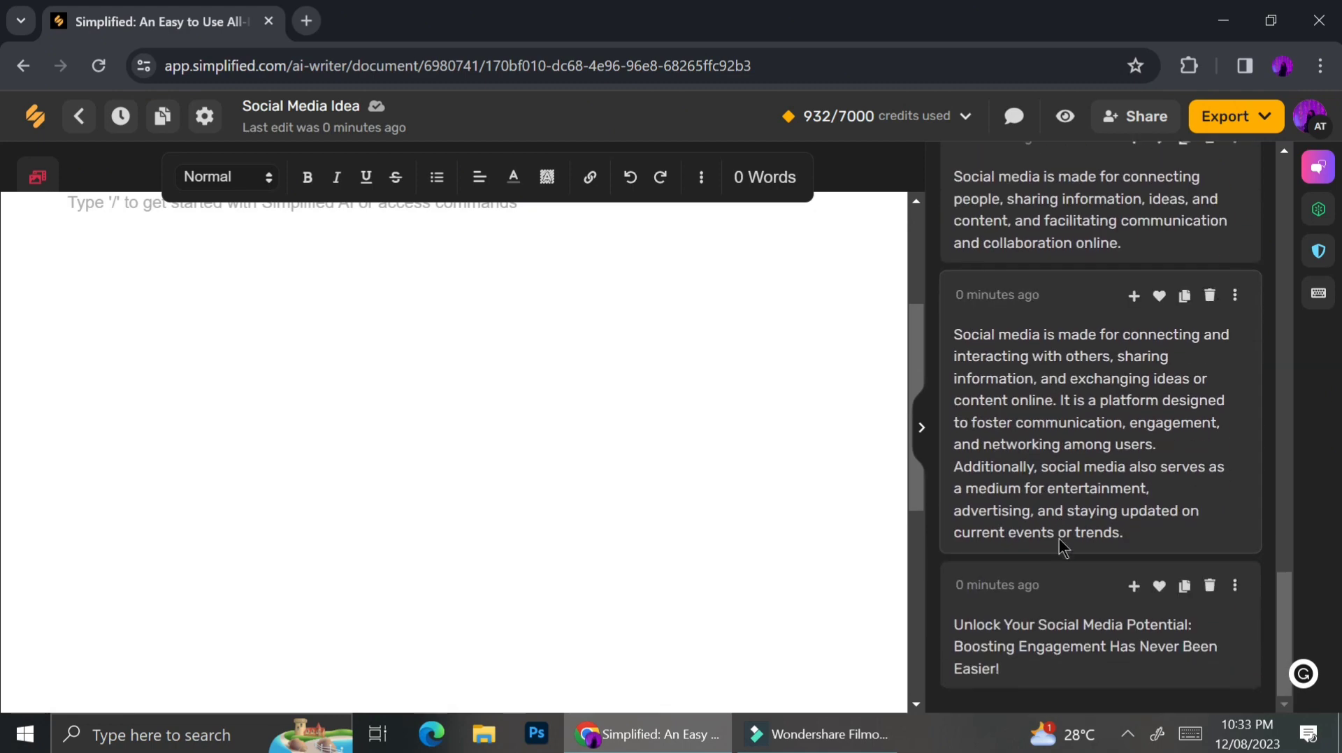
left_click(1133, 463)
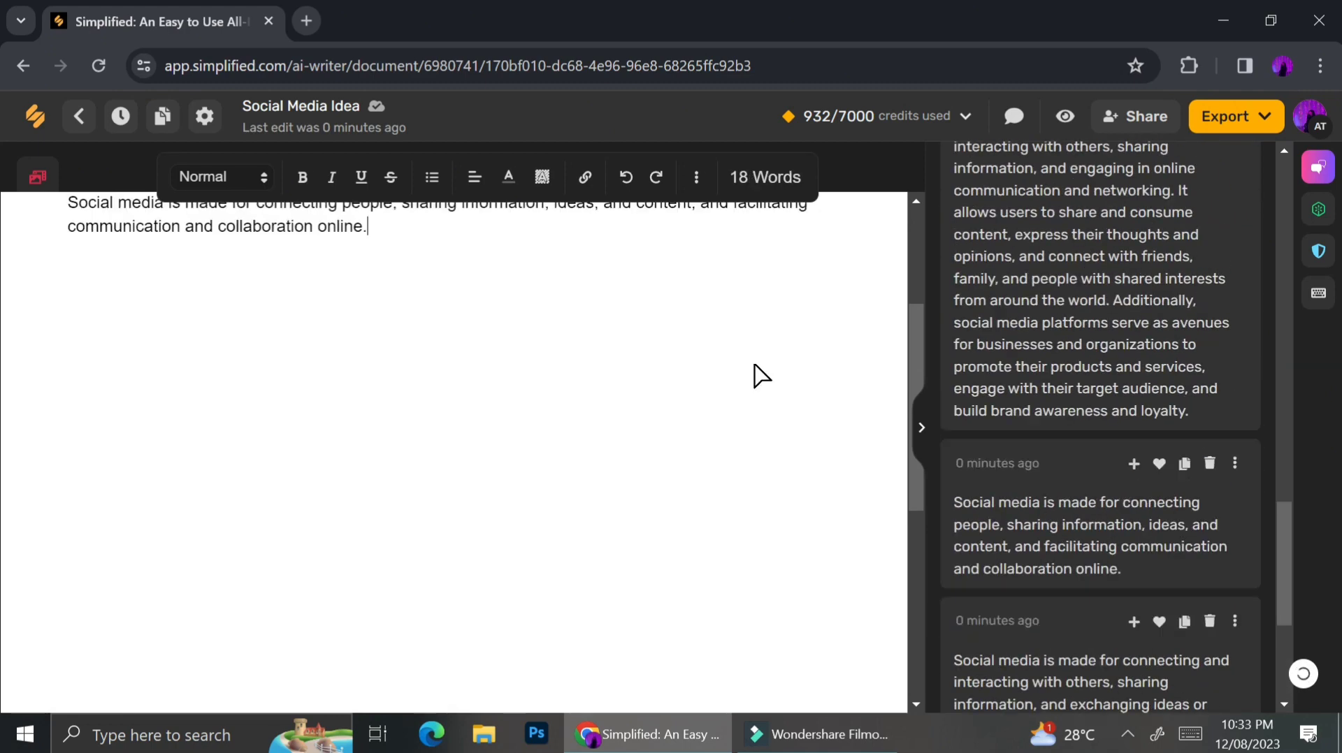
scroll(754, 370, "up", 3)
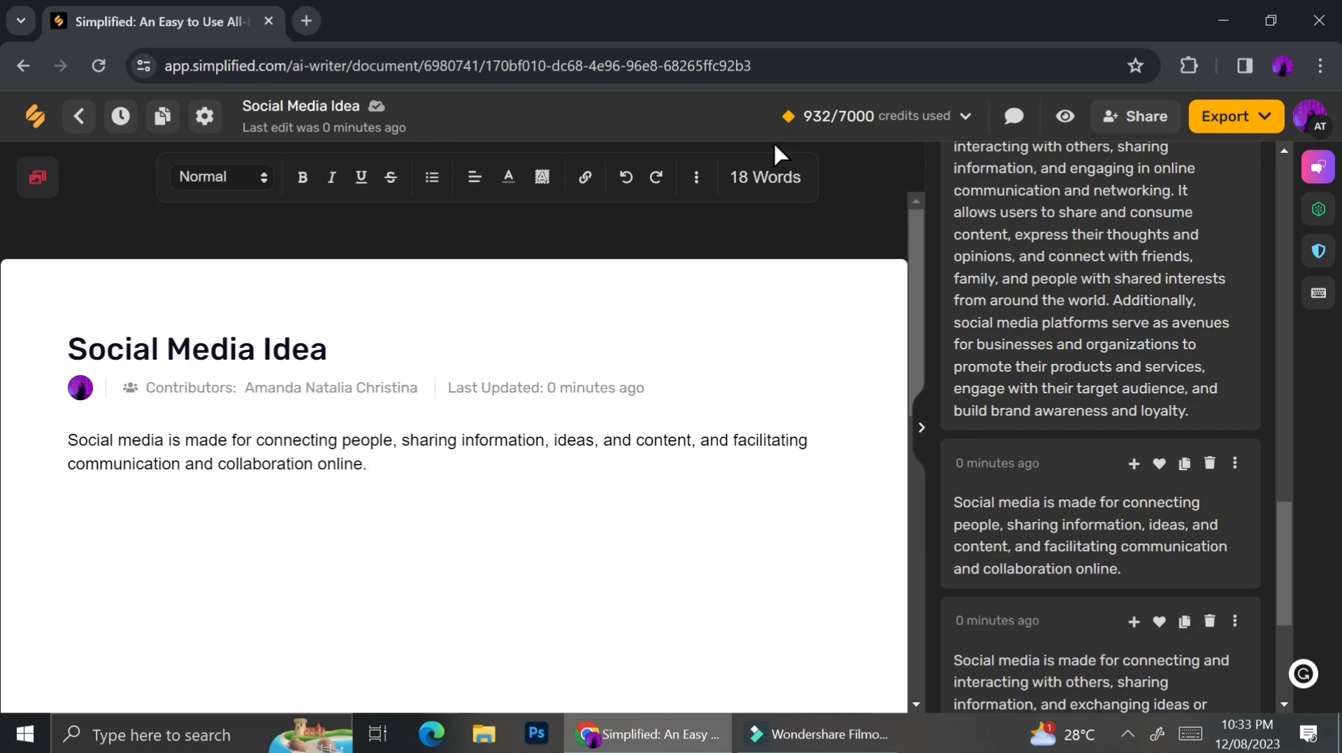
- Look at the document's settings options, such as renaming, saving as template and SEO, without changing any
mouse_move(804, 117)
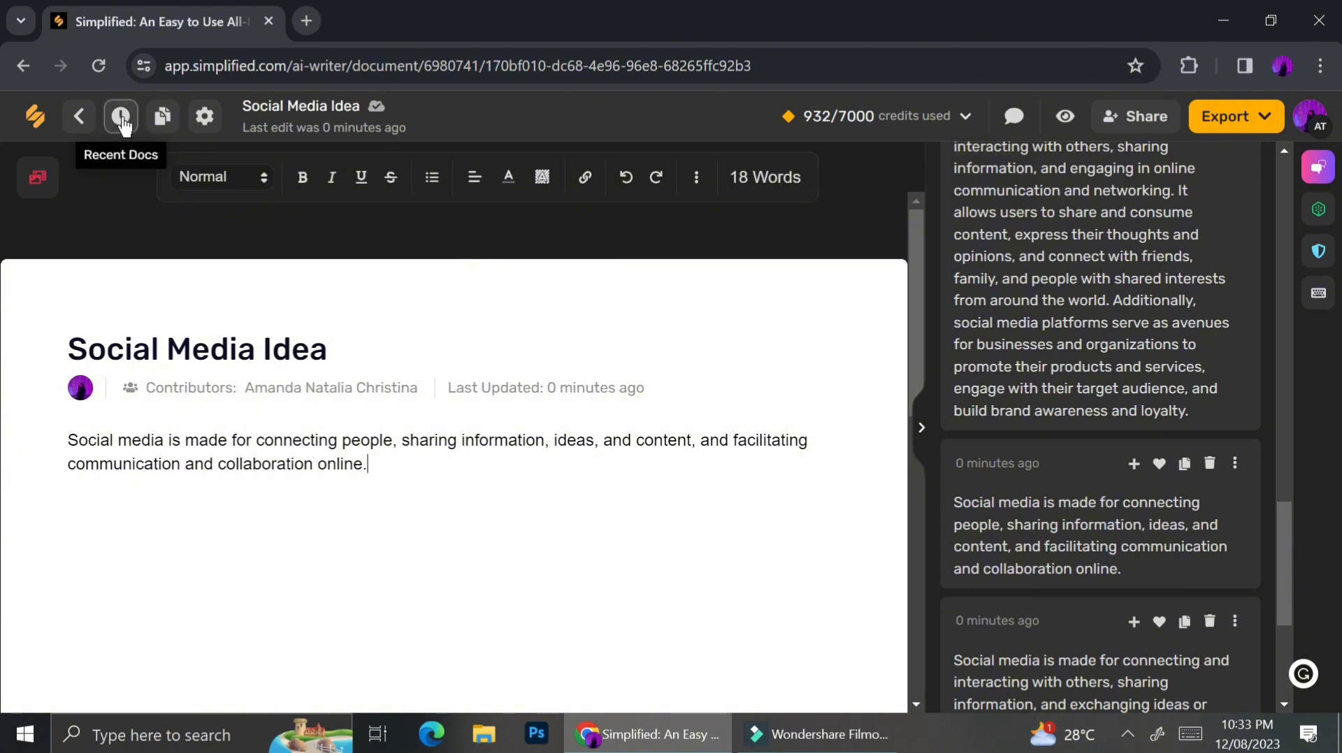
left_click(191, 132)
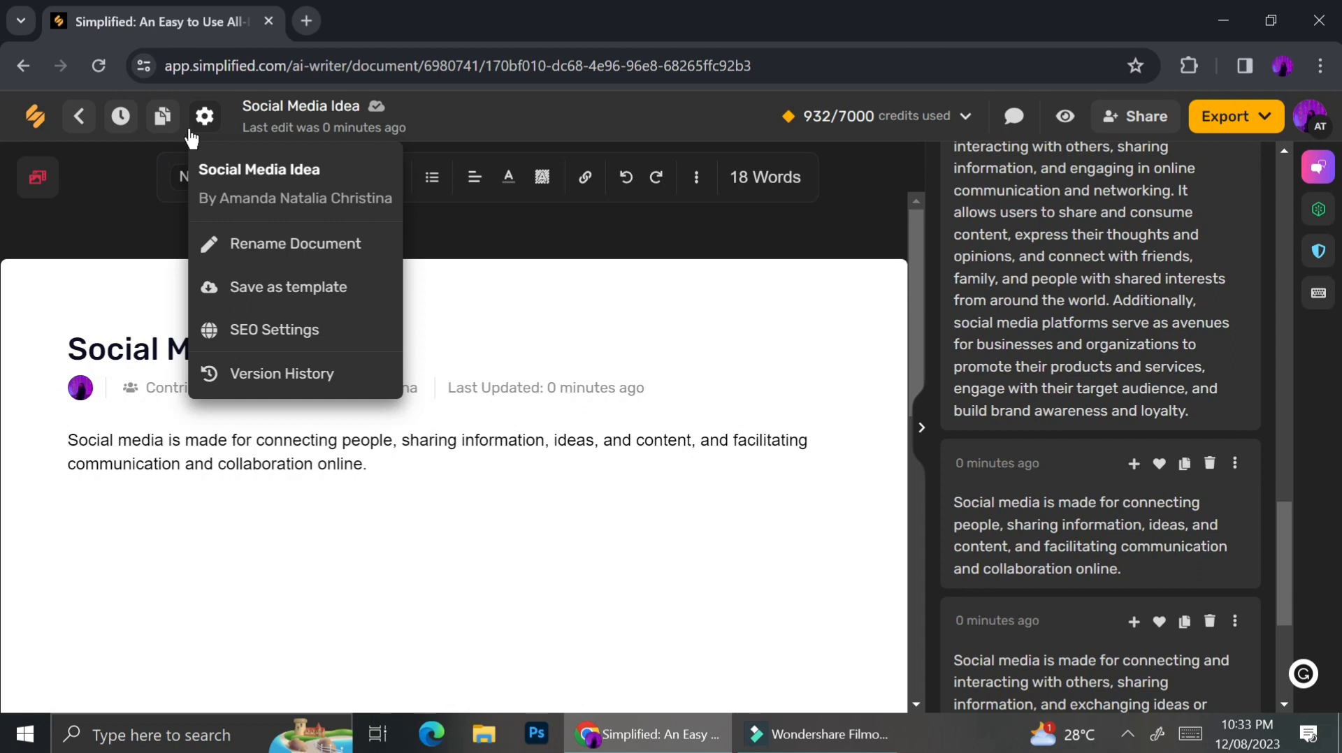
left_click(190, 133)
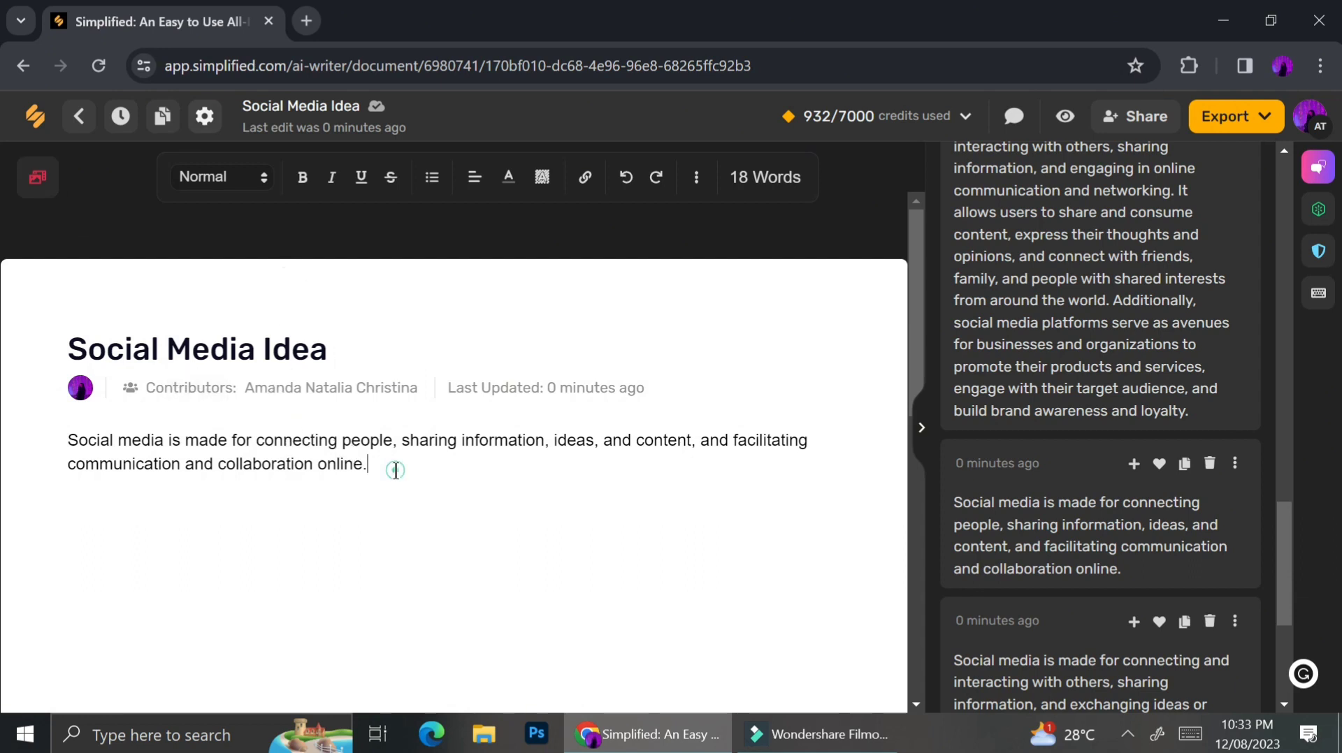
- Generate a continuation of the document's inserted sentence with the AI Continue option
left_click_drag(389, 469, 60, 419)
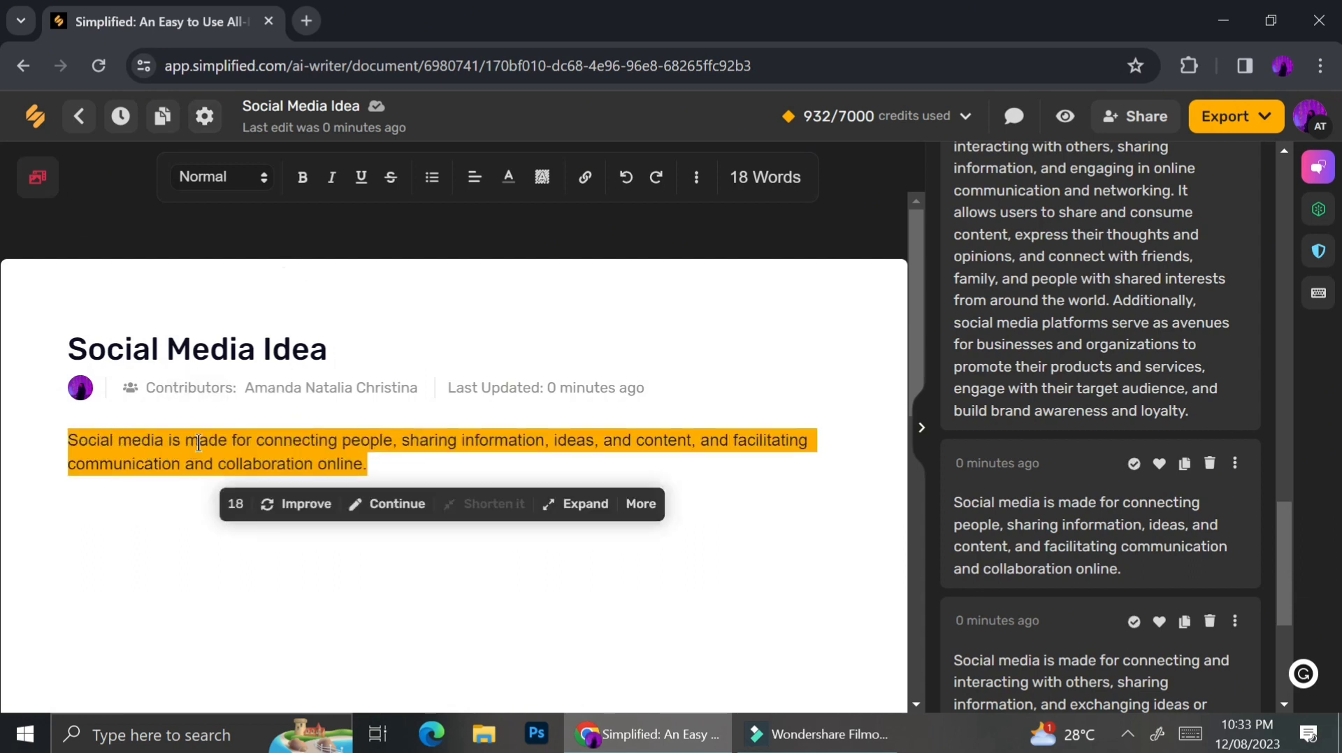
left_click(389, 506)
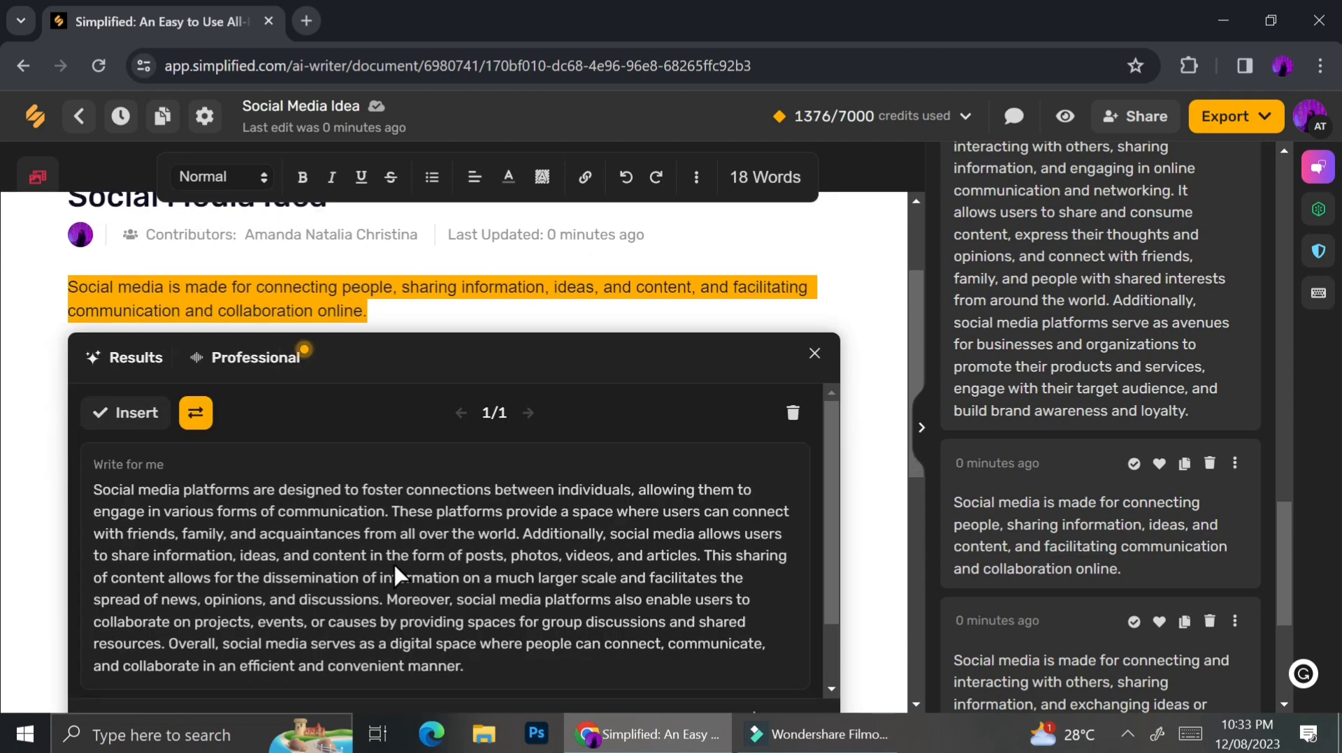
scroll(393, 567, "down", 1)
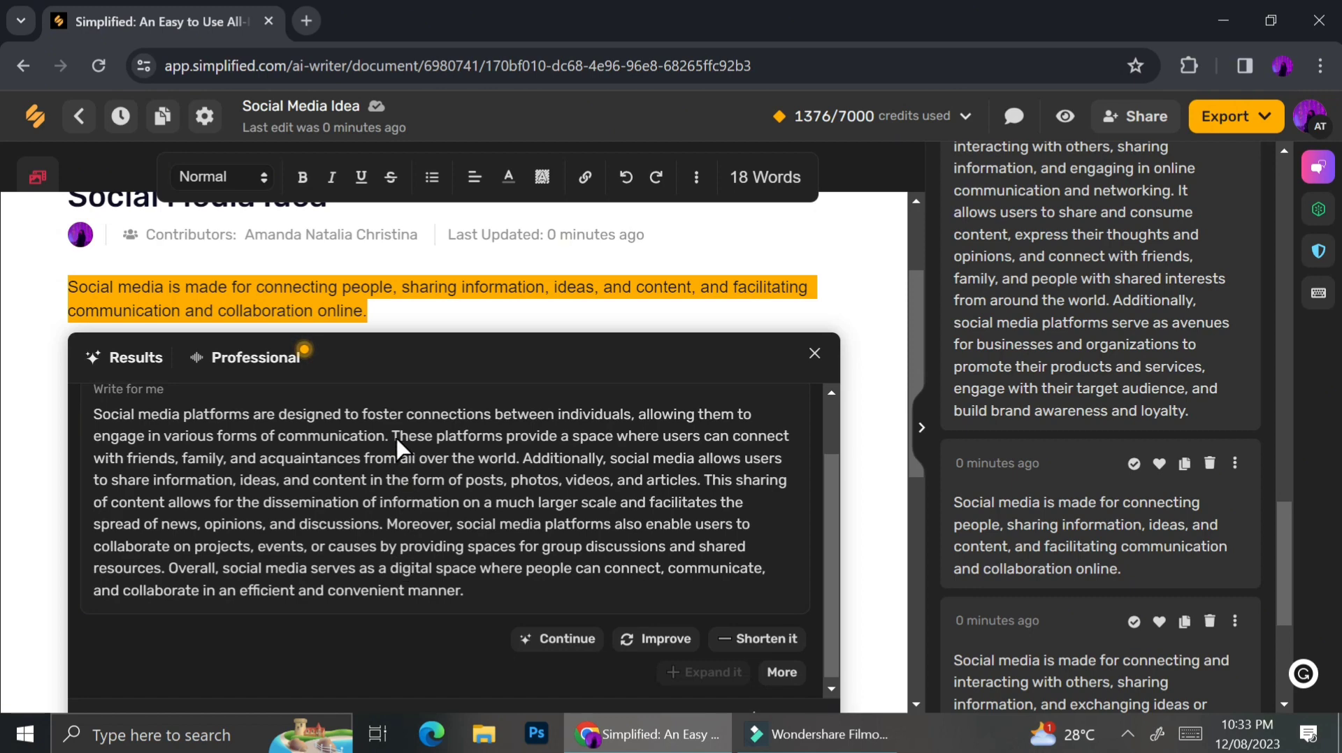
scroll(396, 477, "down", 1)
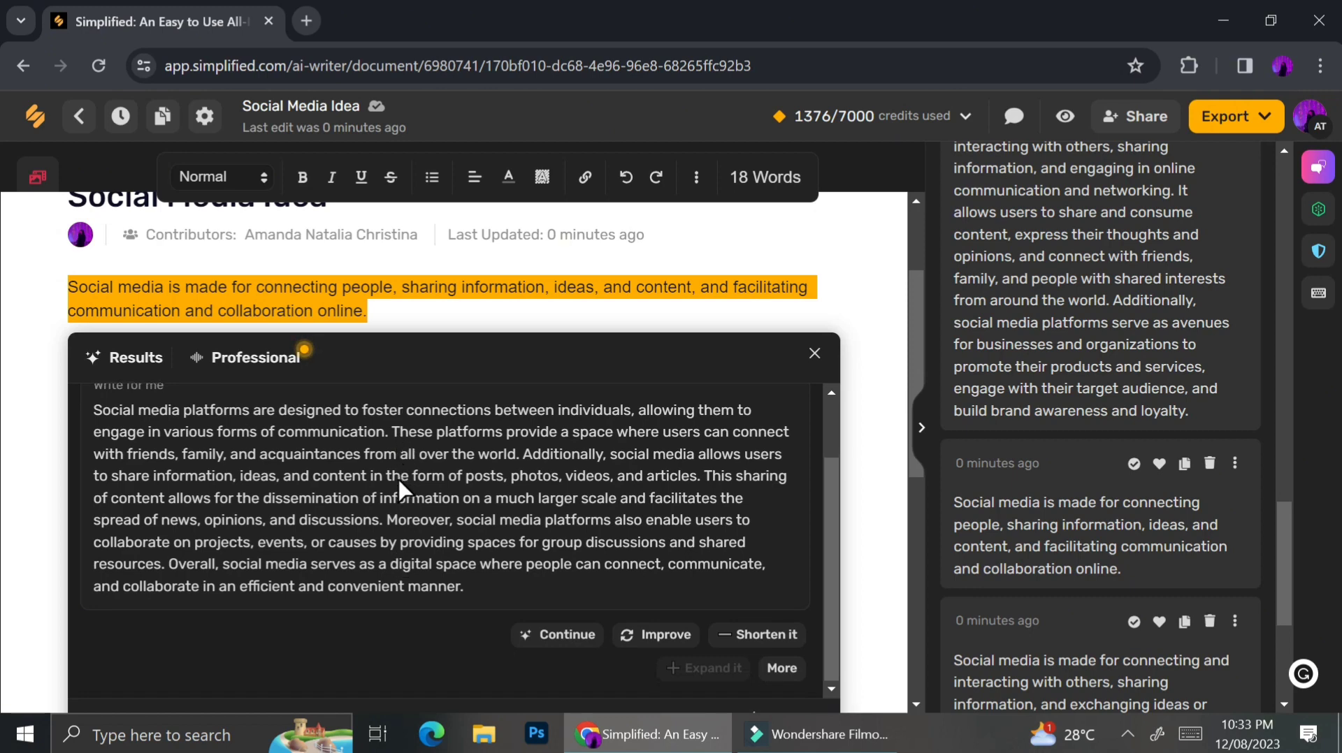
scroll(677, 563, "down", 2)
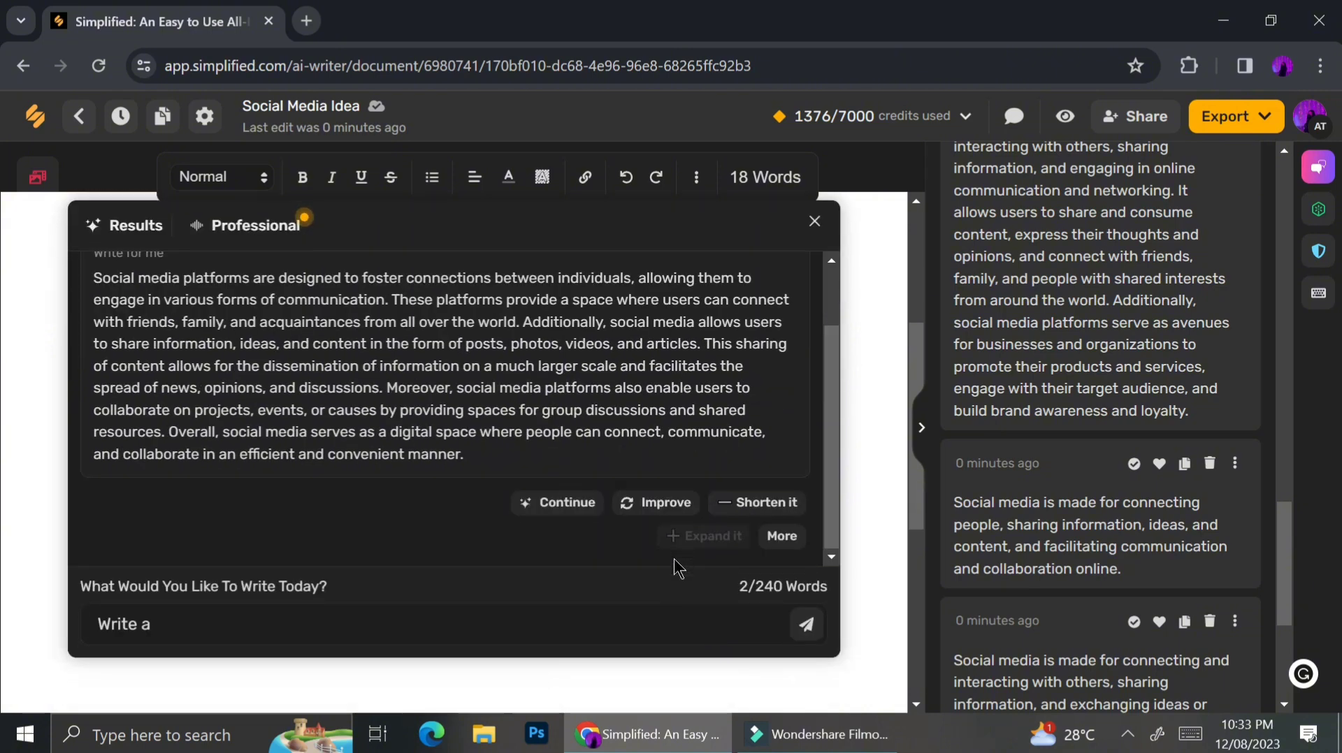
- Rewrite the generated continuation in a sad tone with the "Make it Sad" option
left_click(780, 536)
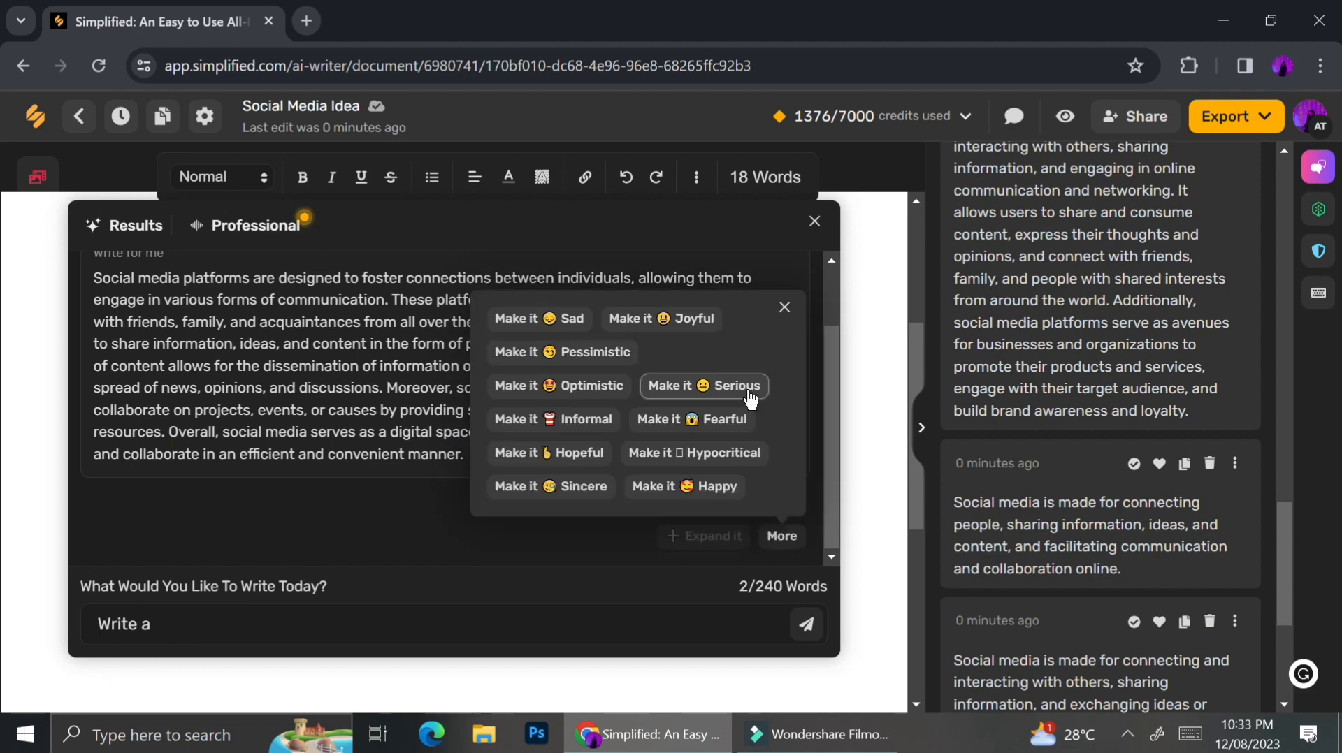
left_click(574, 325)
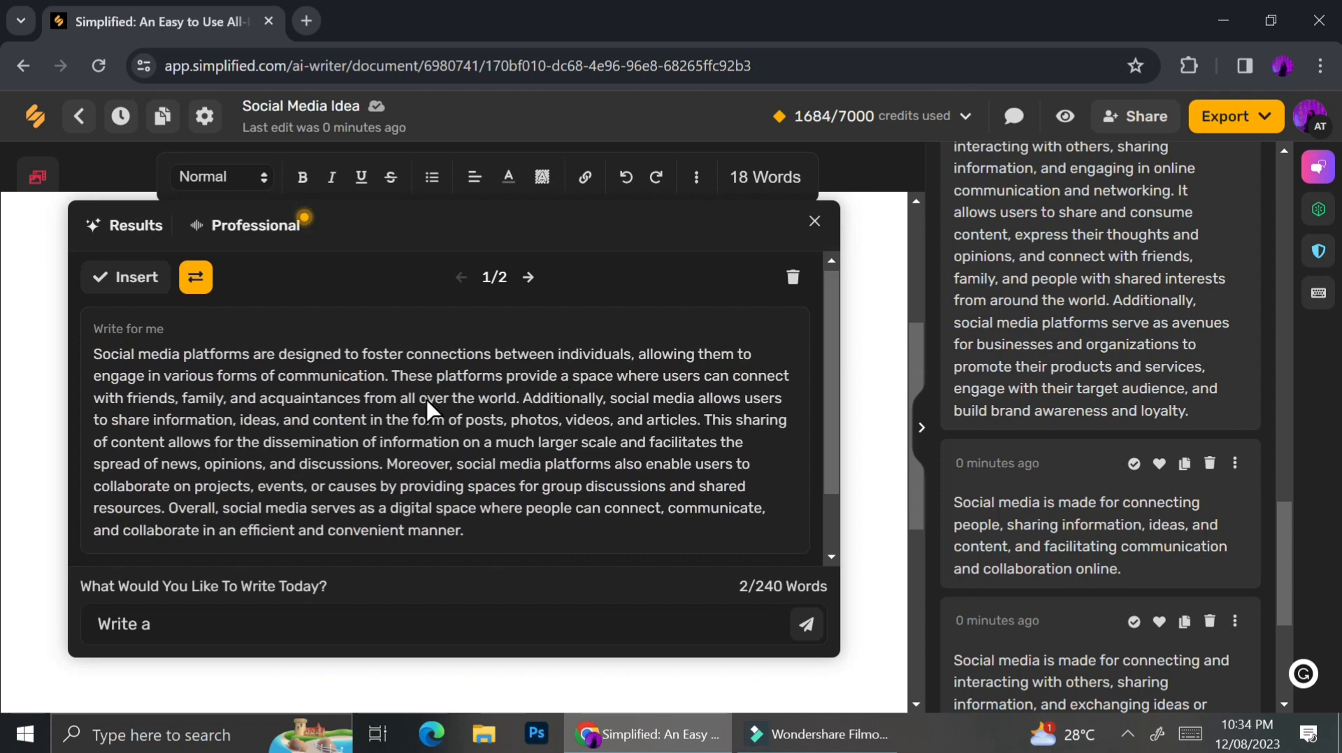
scroll(430, 403, "down", 1)
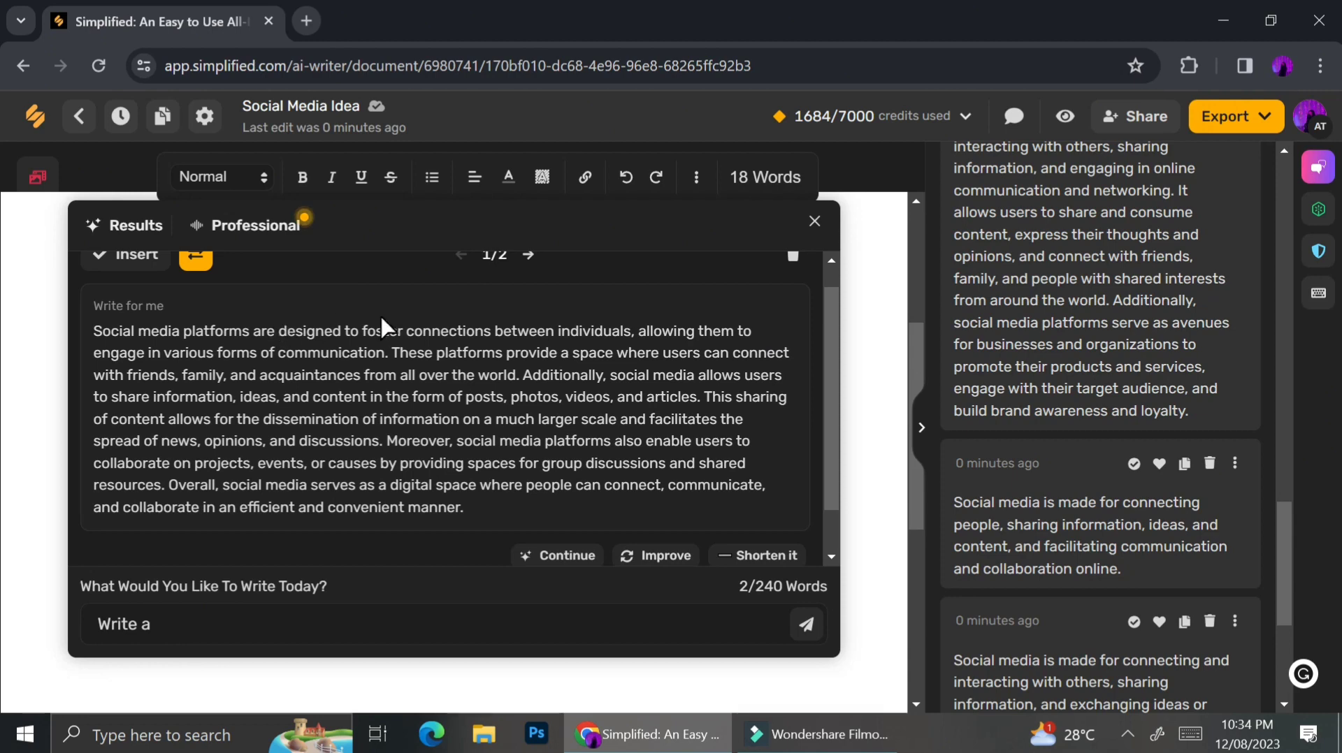
scroll(408, 300, "up", 1)
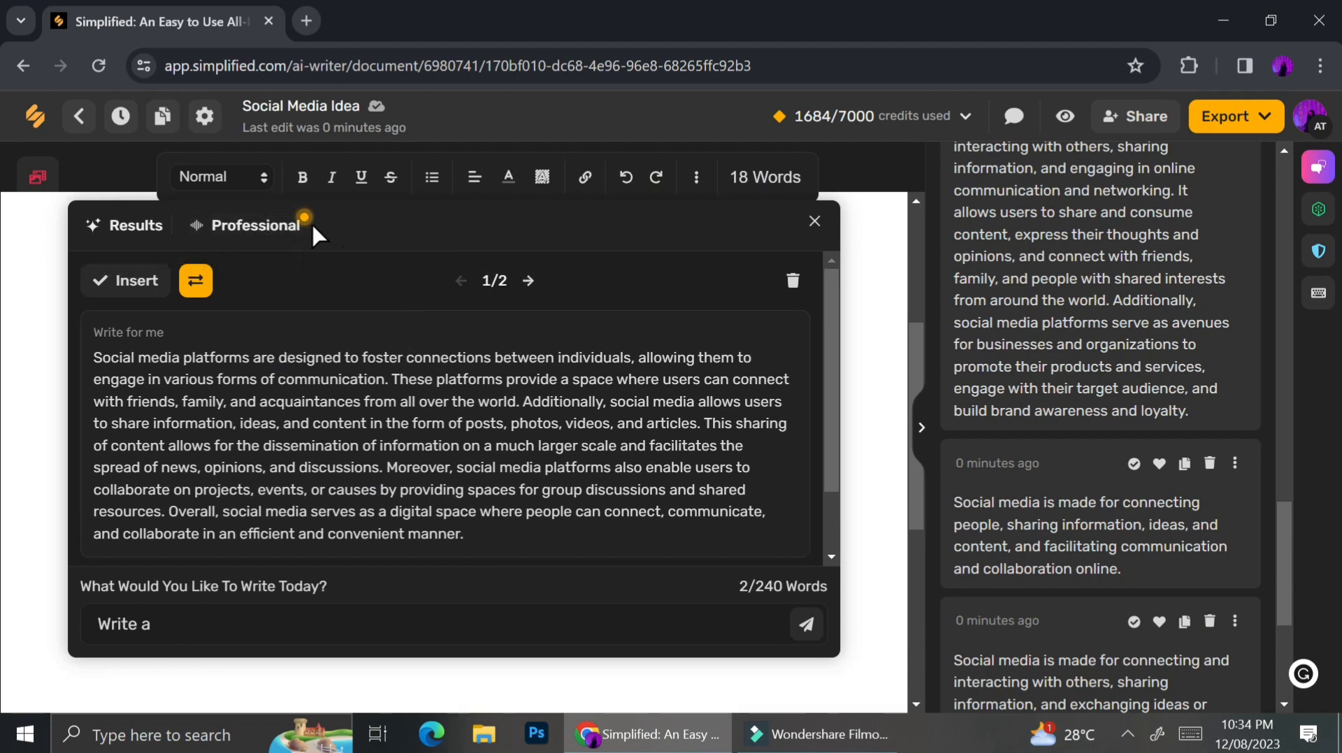
scroll(415, 313, "down", 2)
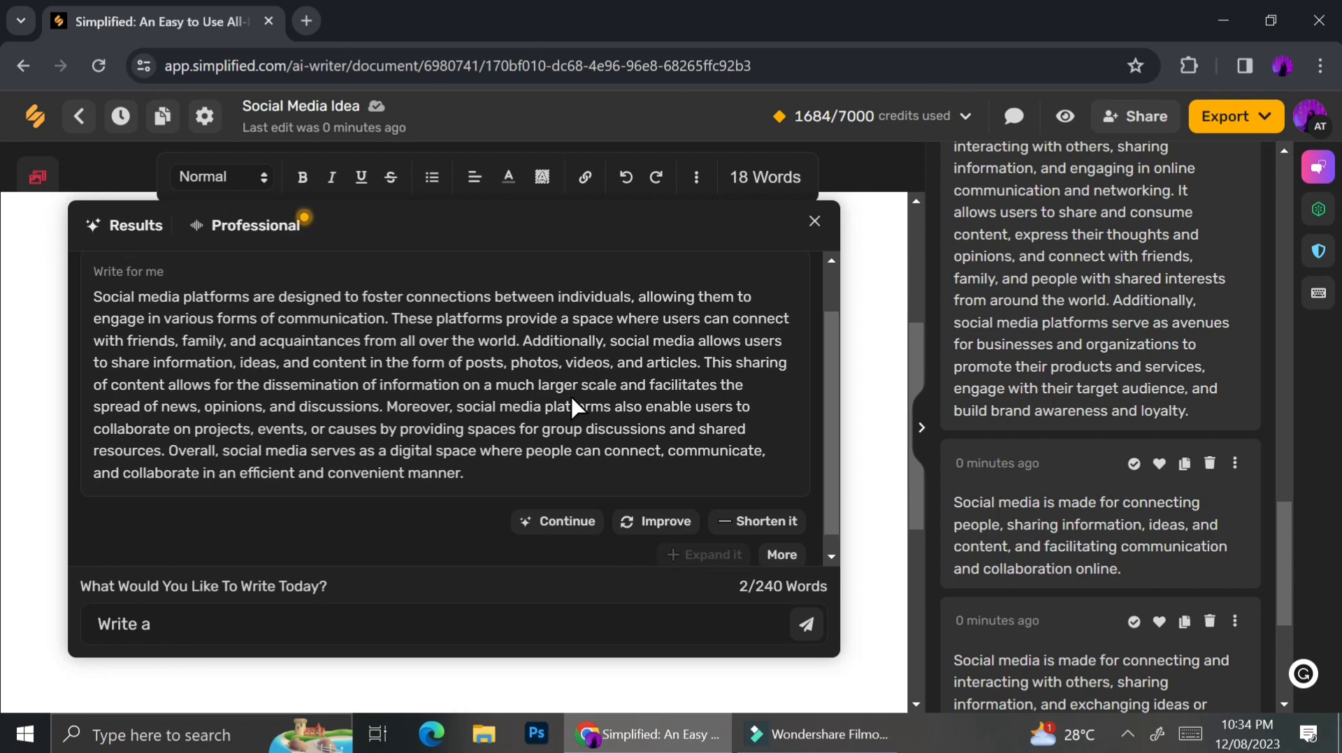
scroll(574, 308, "up", 1)
- Switch to the sad version of the generated text, read it through and insert it into the document
left_click(530, 267)
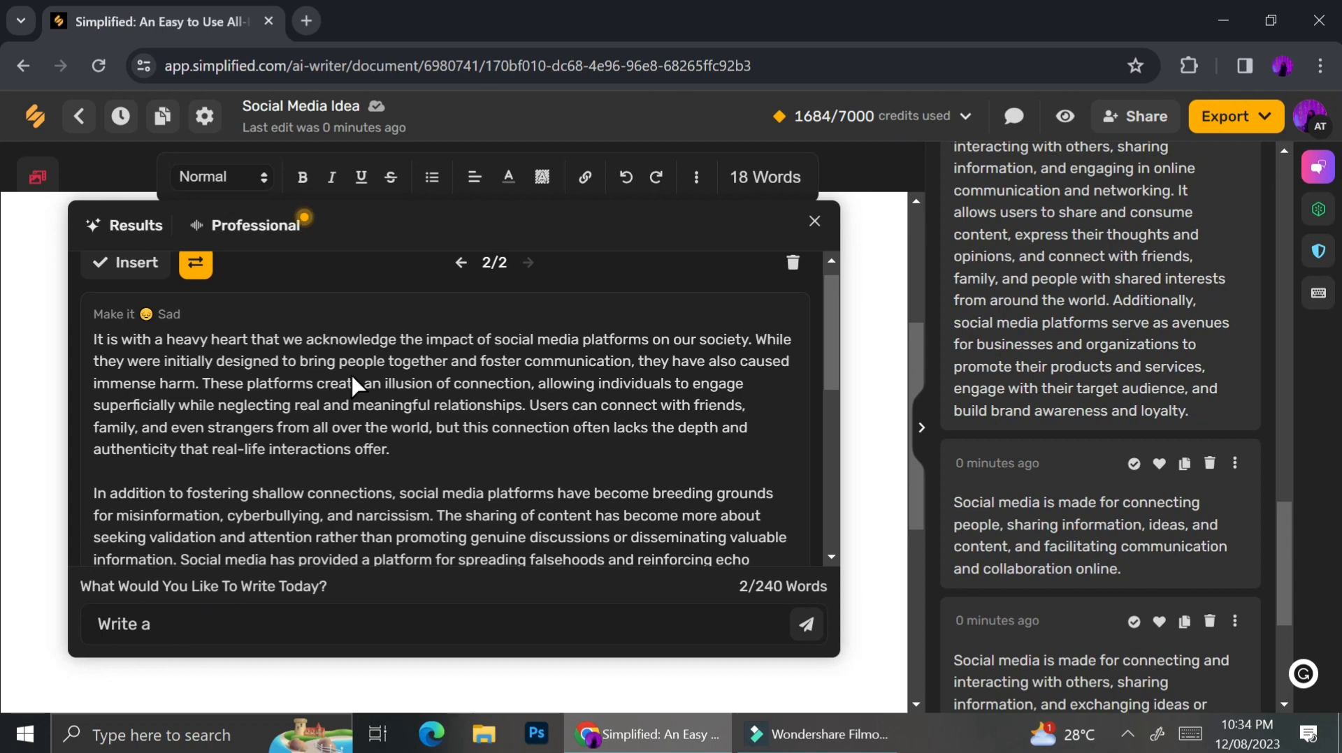
scroll(351, 379, "down", 2)
scroll(352, 377, "down", 3)
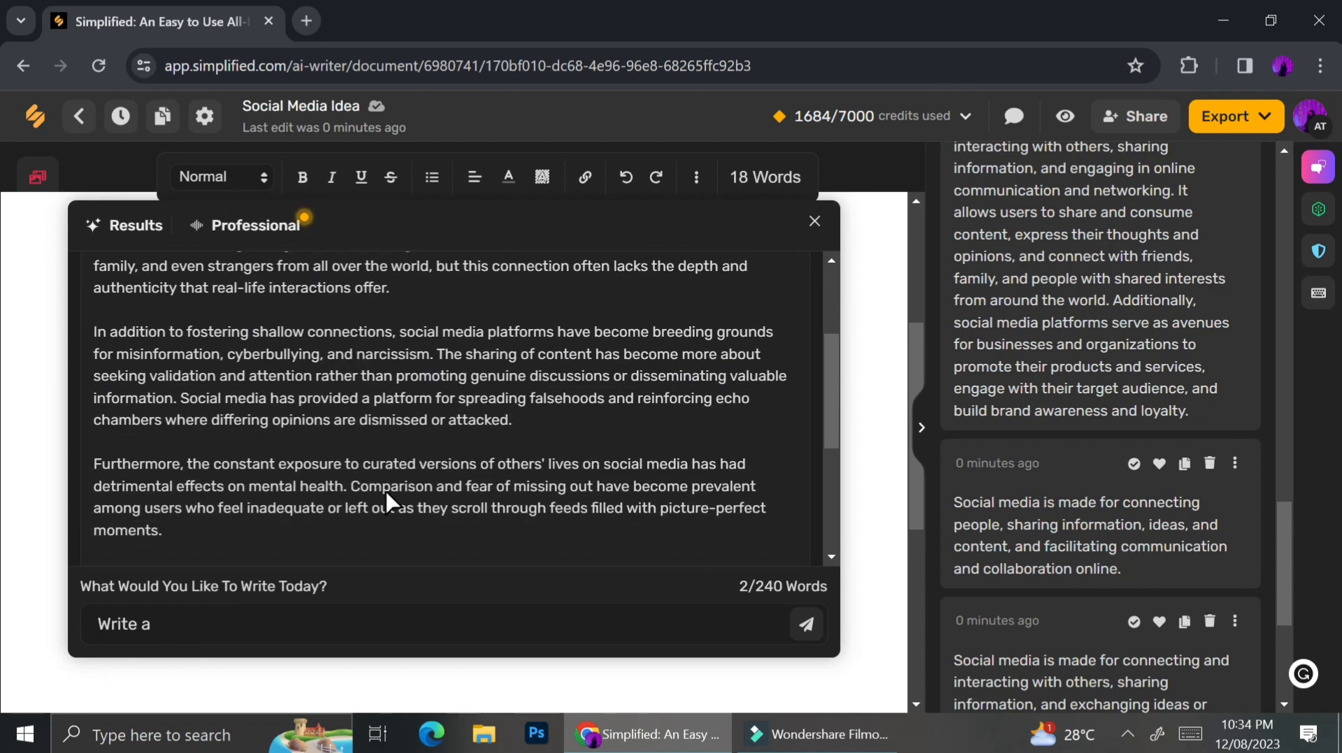
scroll(384, 492, "down", 2)
scroll(385, 489, "down", 3)
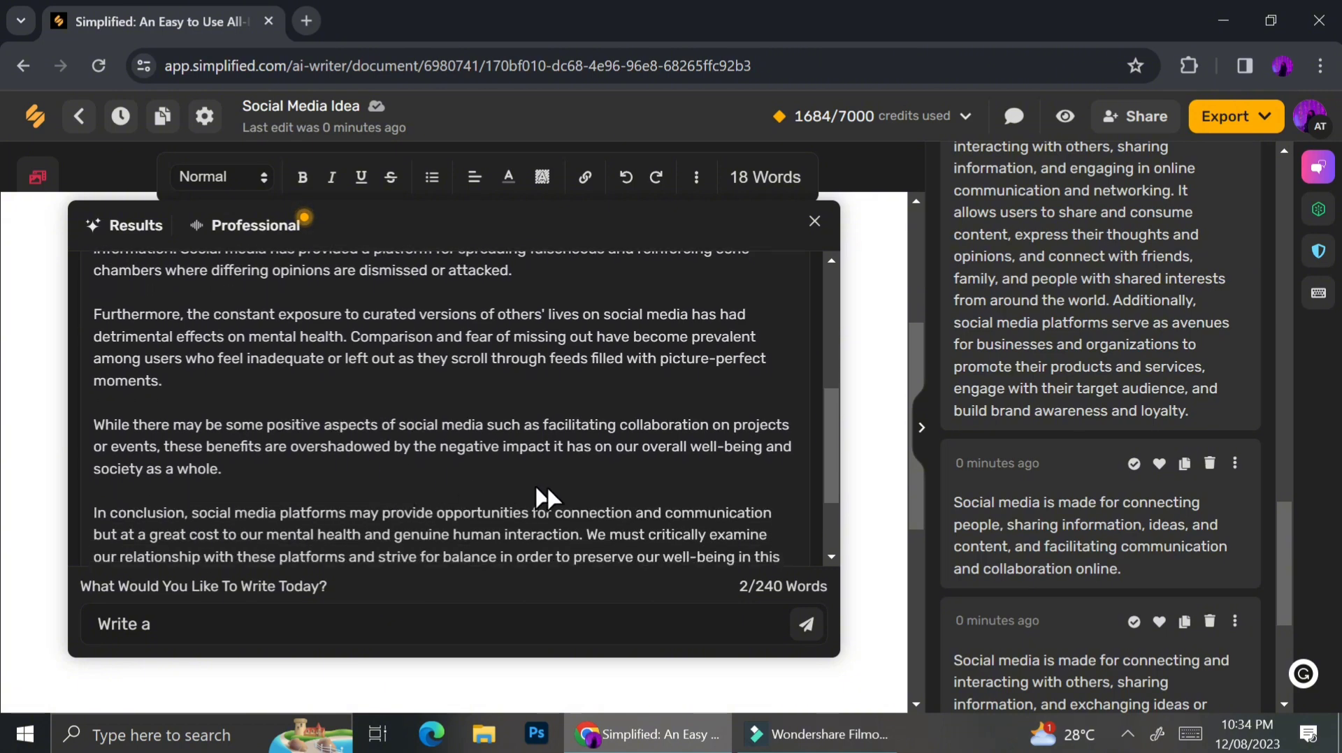
scroll(581, 487, "down", 3)
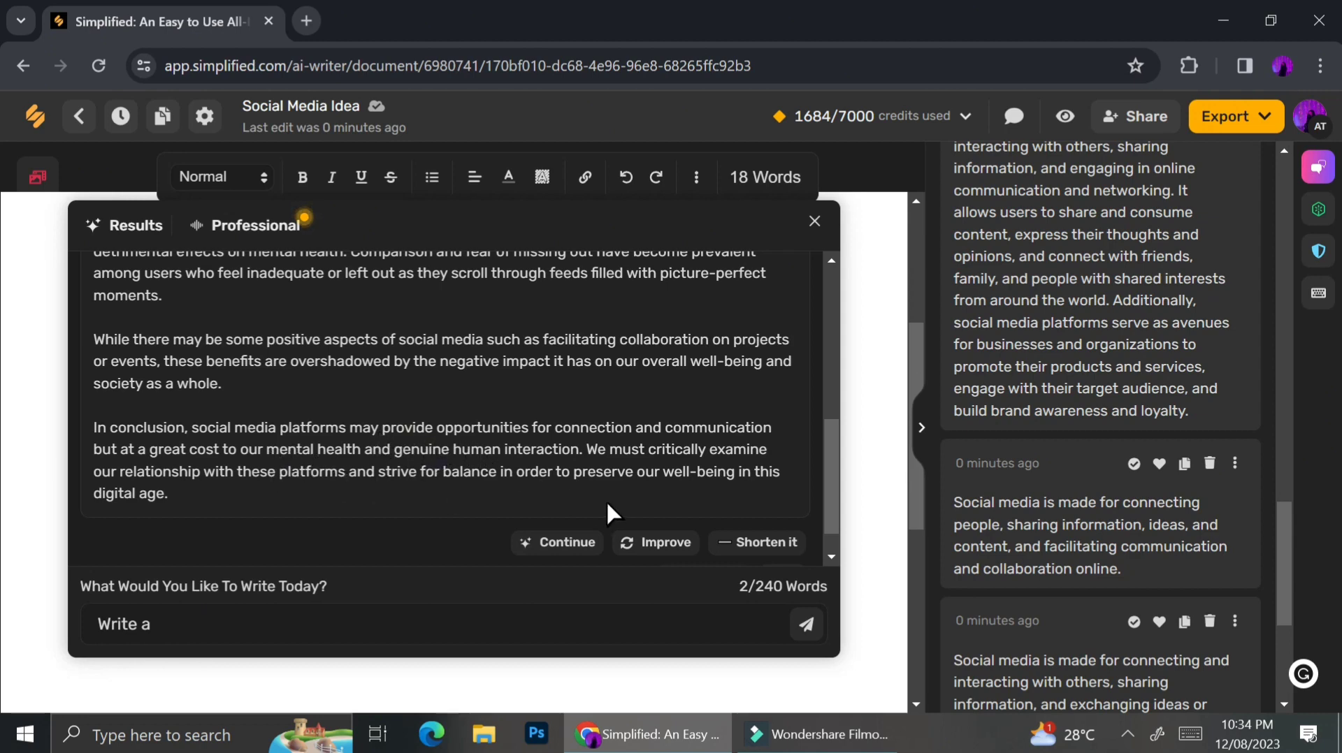
left_click(378, 428)
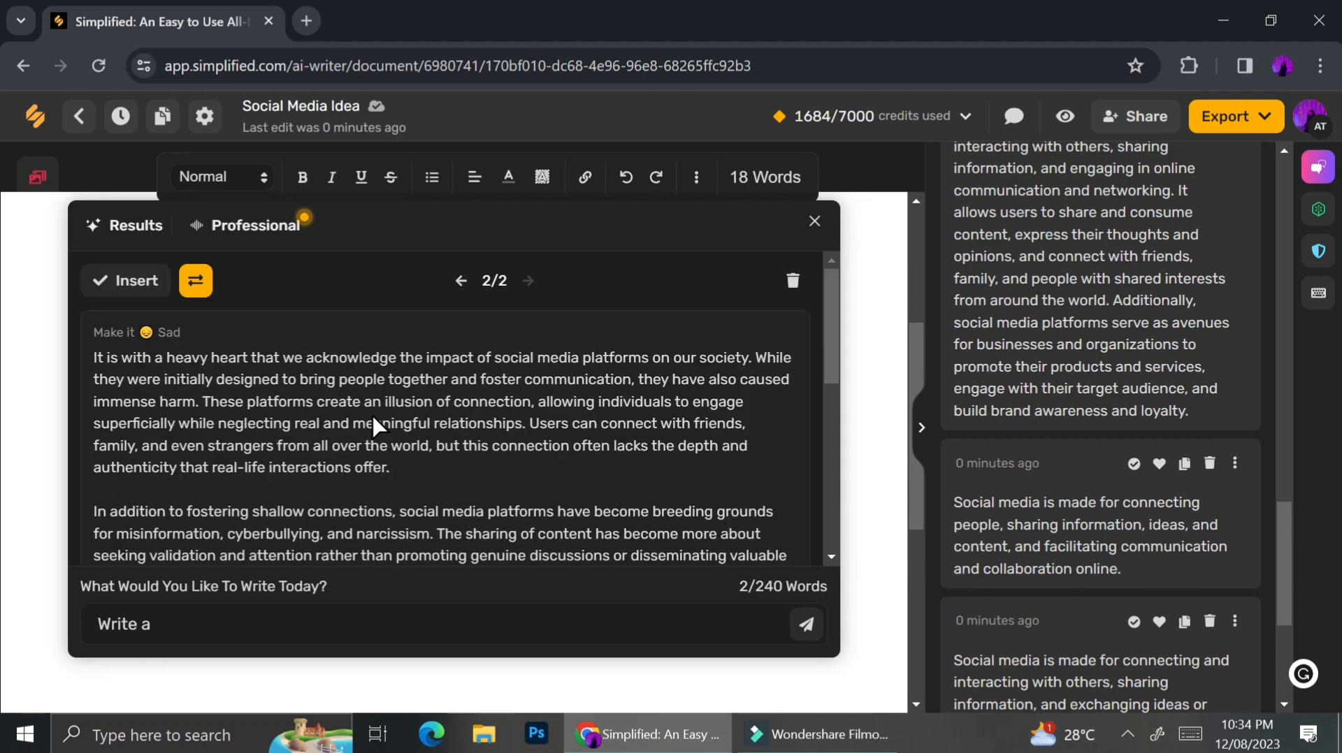
left_click(123, 287)
scroll(190, 369, "down", 5)
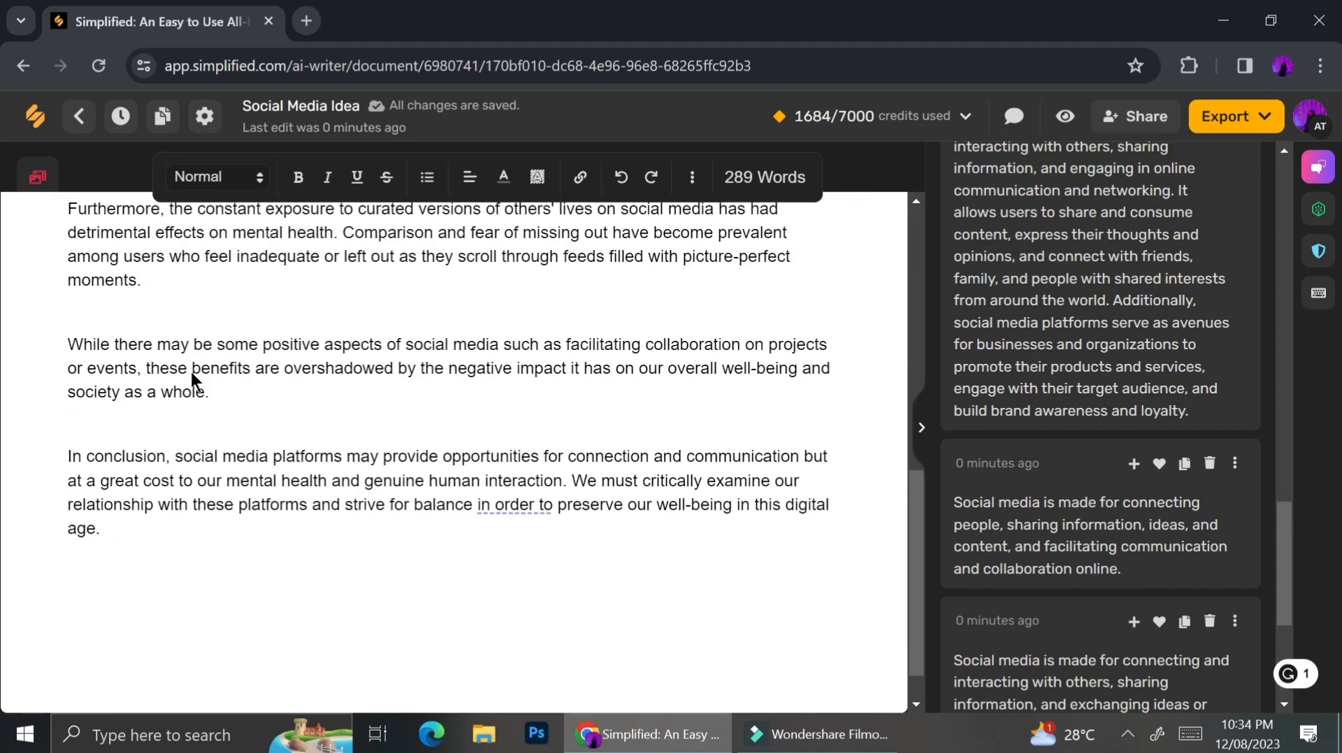
scroll(190, 369, "down", 1)
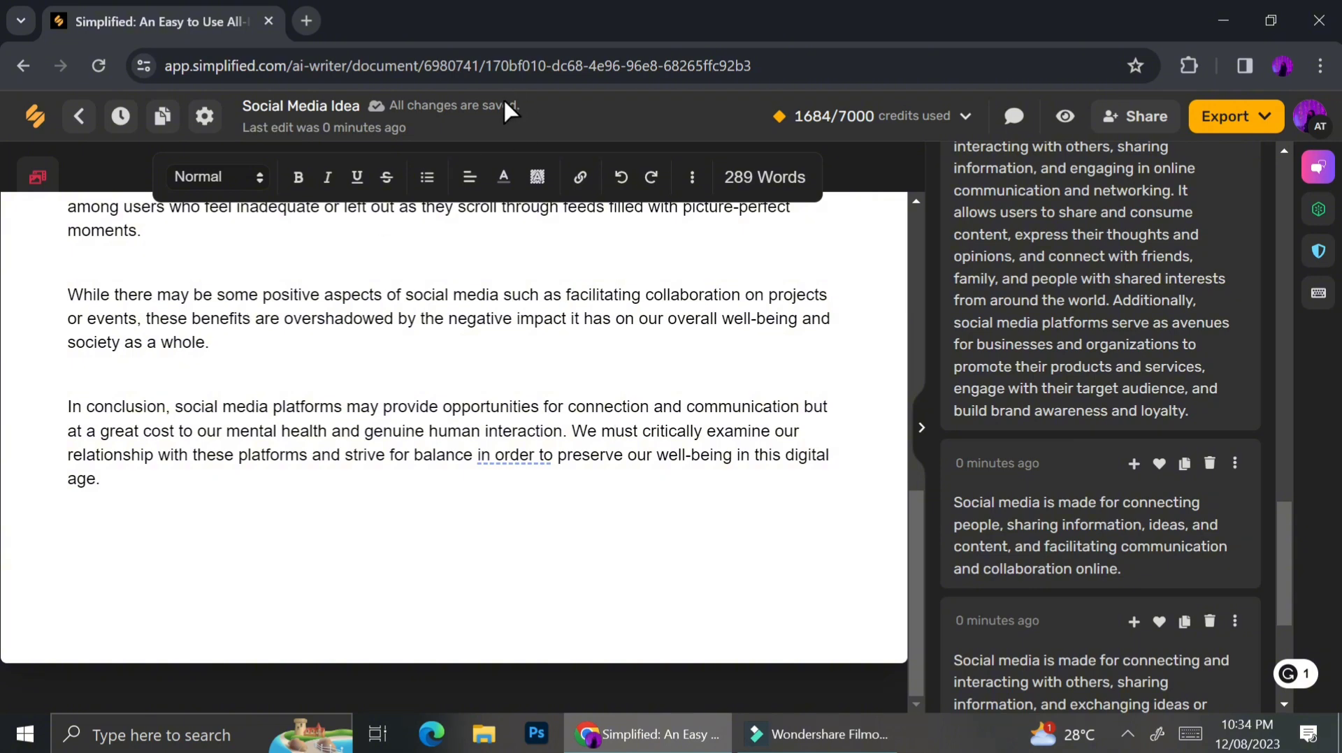
- Examine the document's export formats and publishing options without exporting or publishing it
left_click(1235, 116)
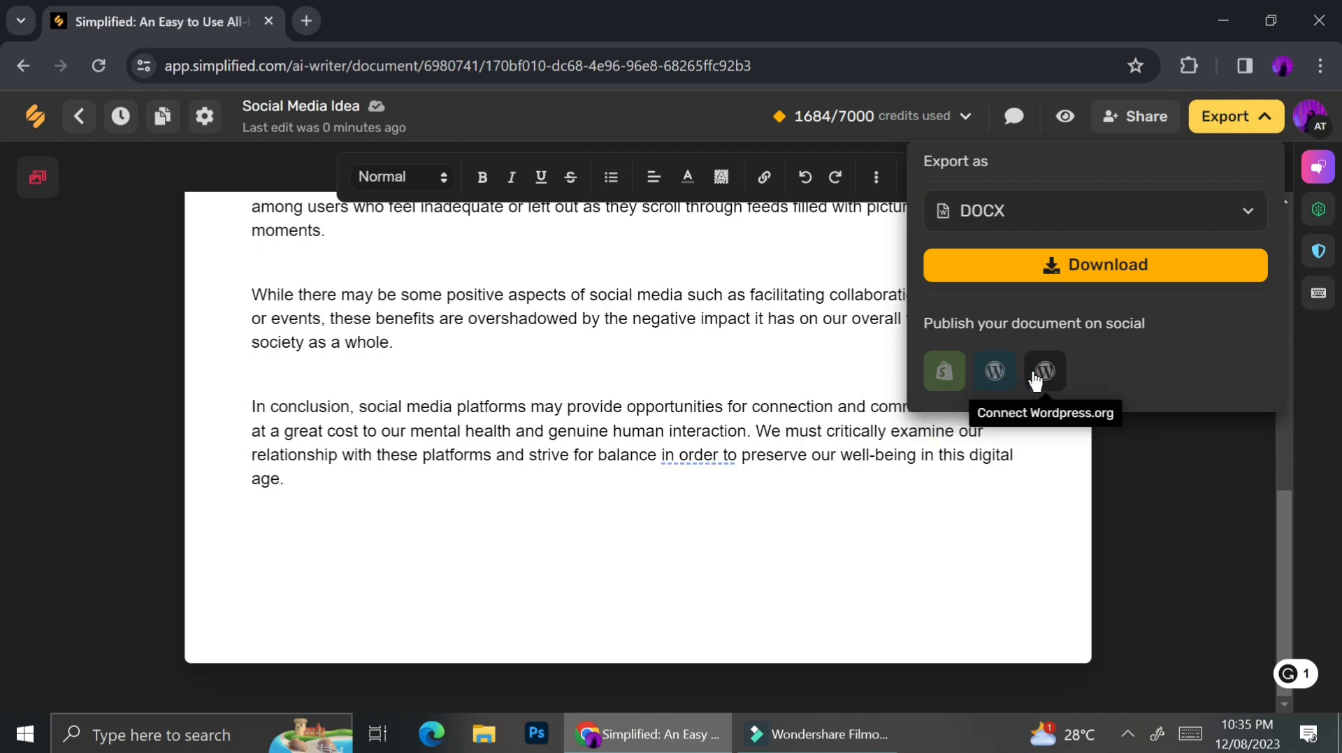
left_click(1087, 222)
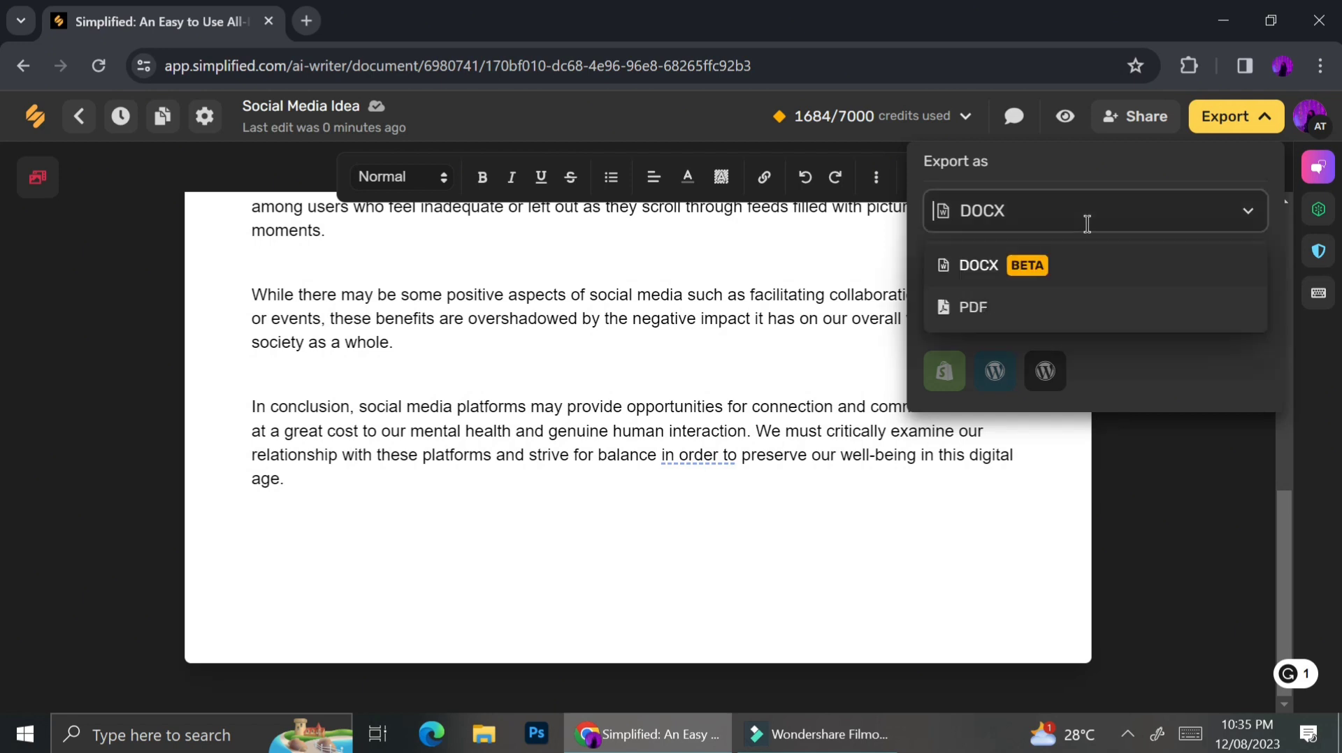
left_click(1136, 365)
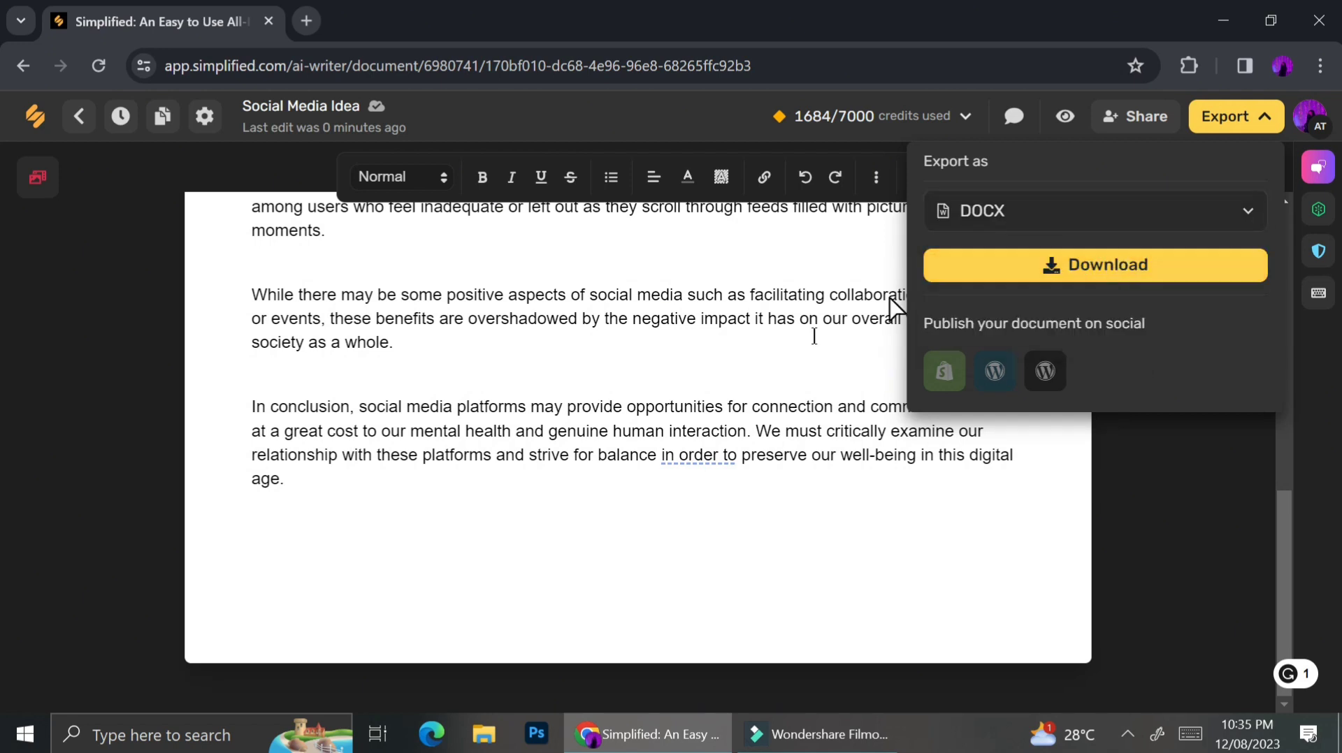
left_click(753, 364)
- Return to the AI Writer dashboard and open the AI template library to browse its categories
left_click(39, 120)
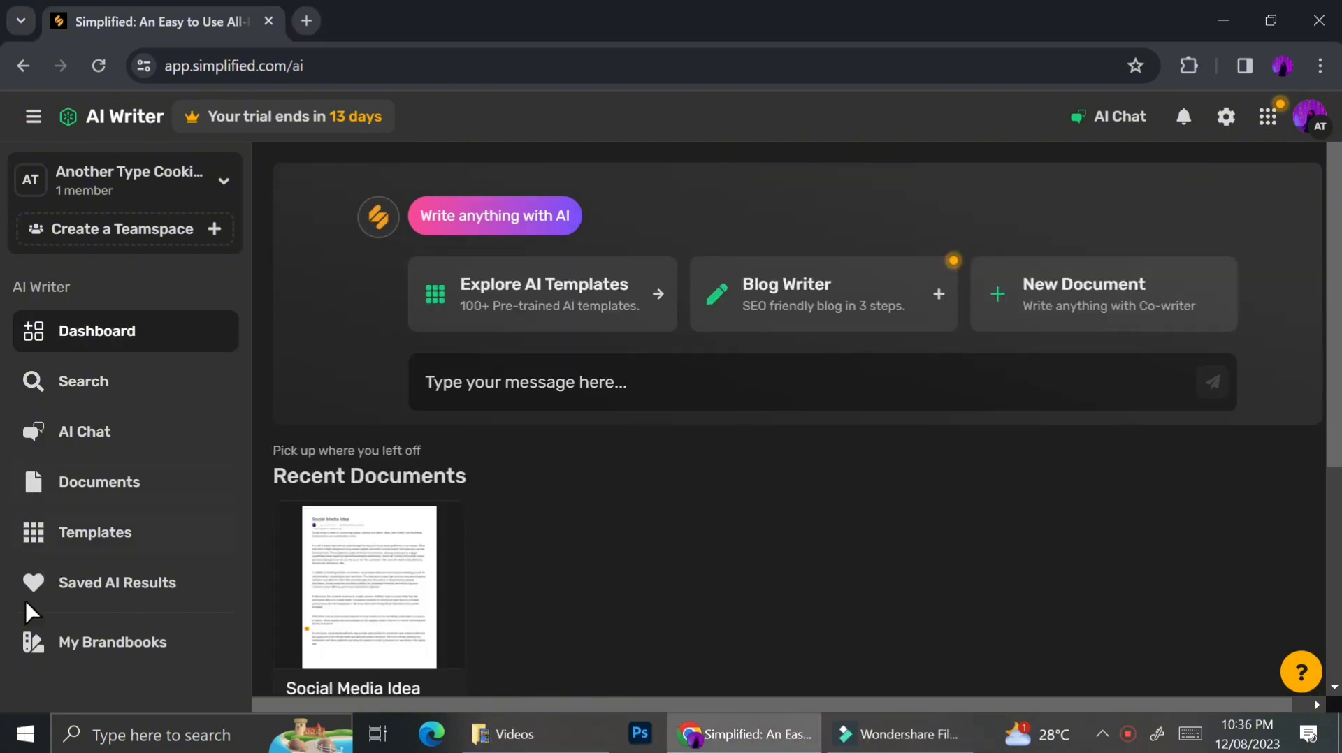
left_click(107, 547)
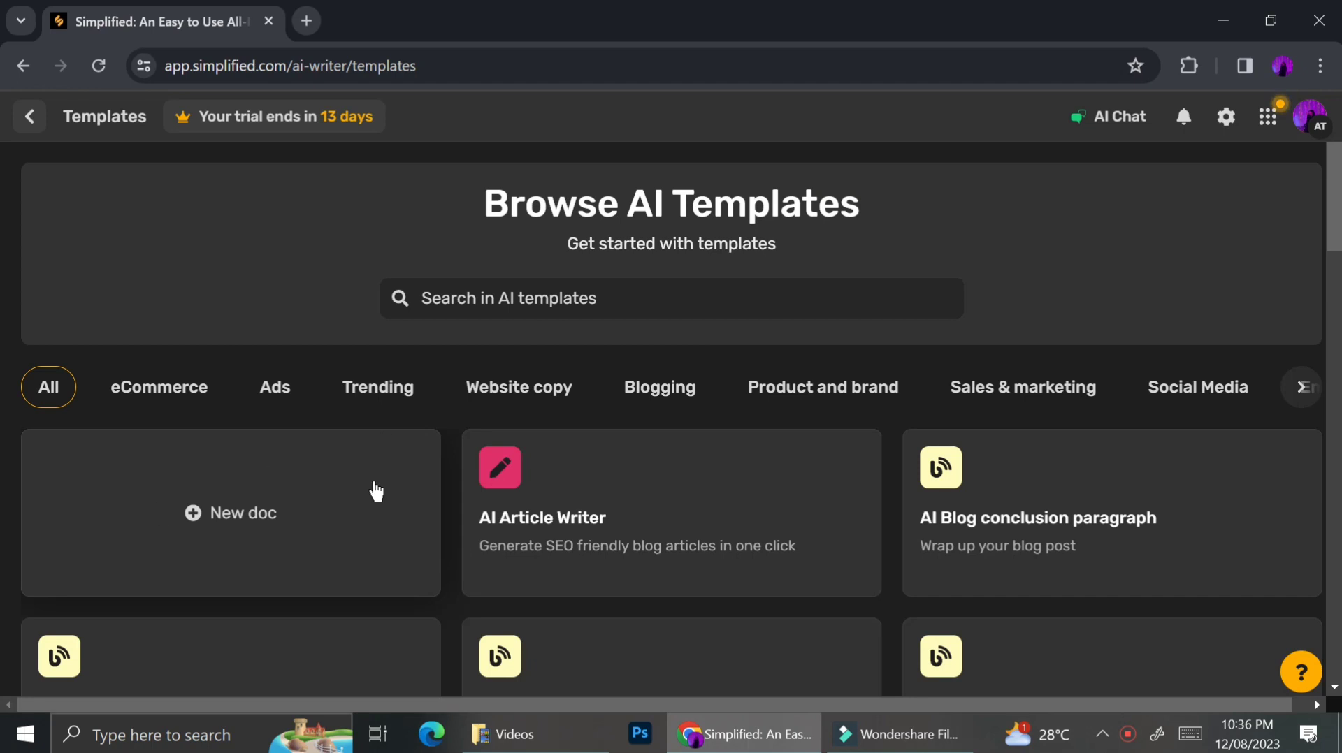
scroll(376, 492, "down", 3)
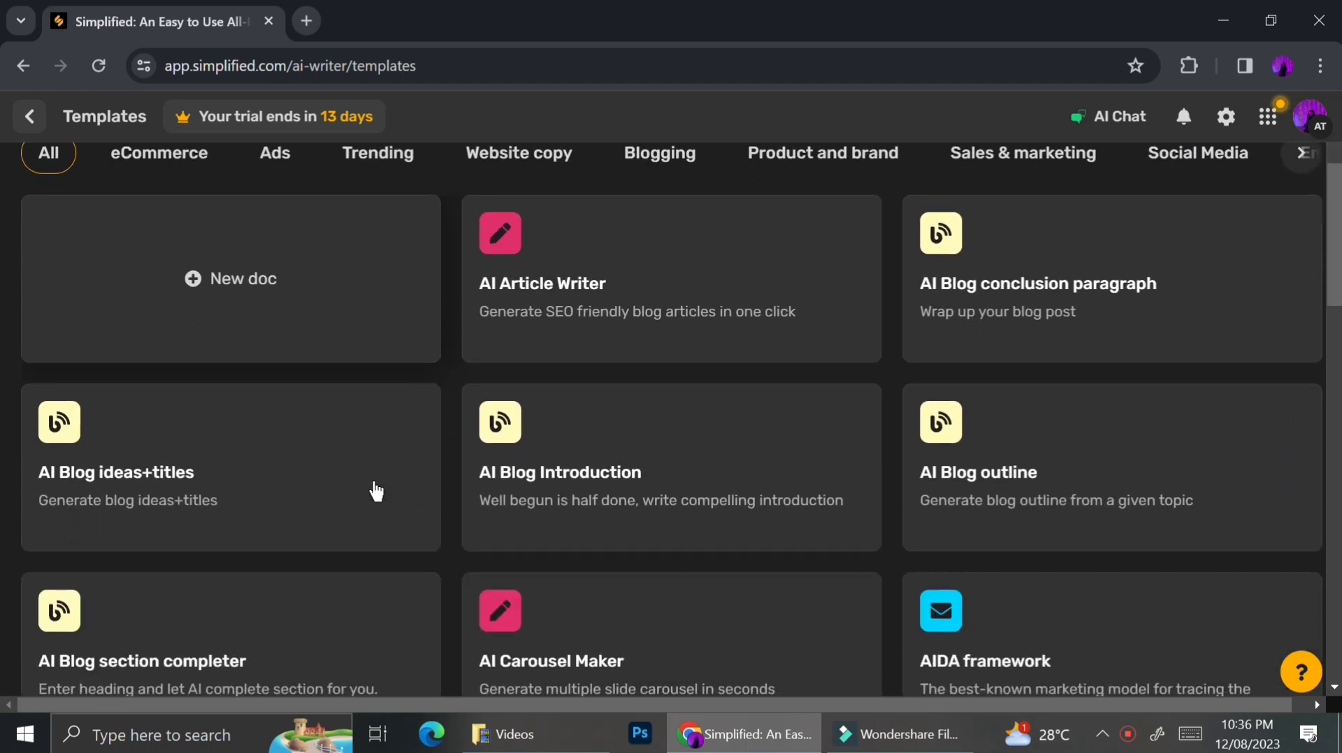
scroll(376, 491, "up", 2)
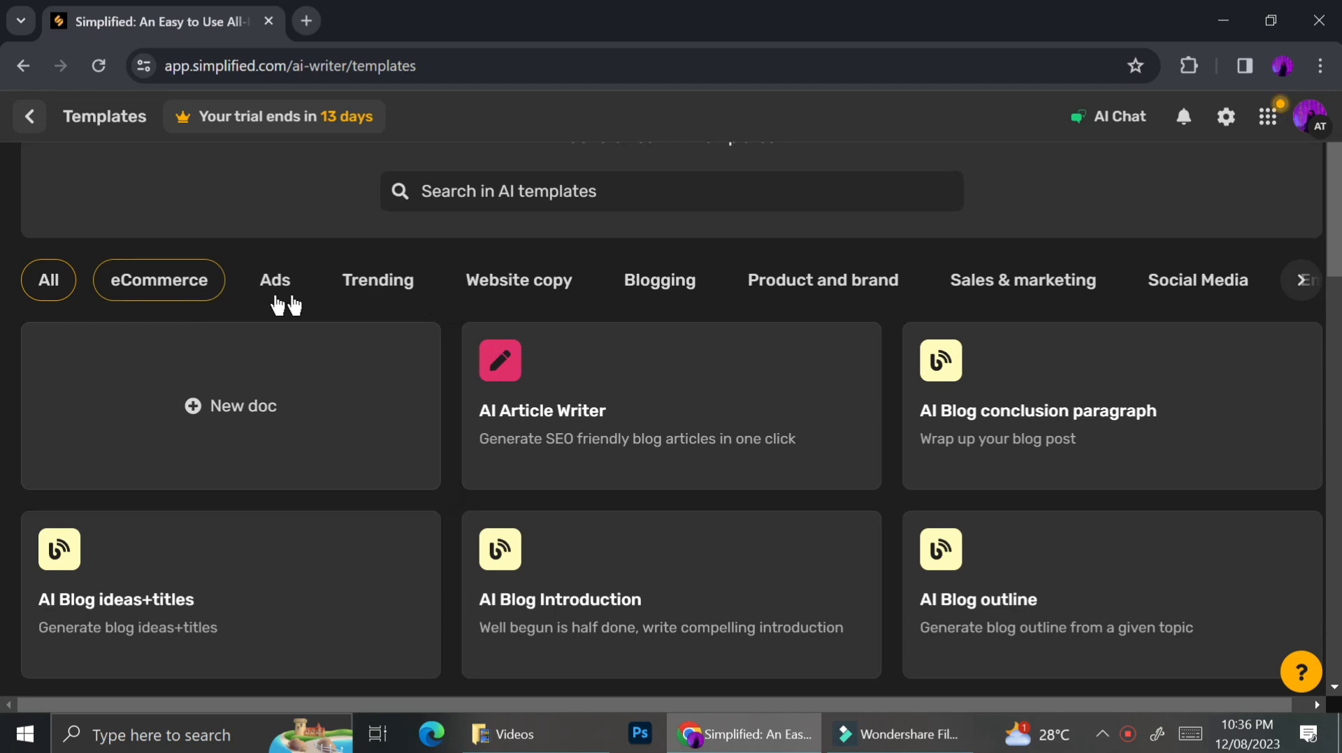
scroll(388, 294, "up", 1)
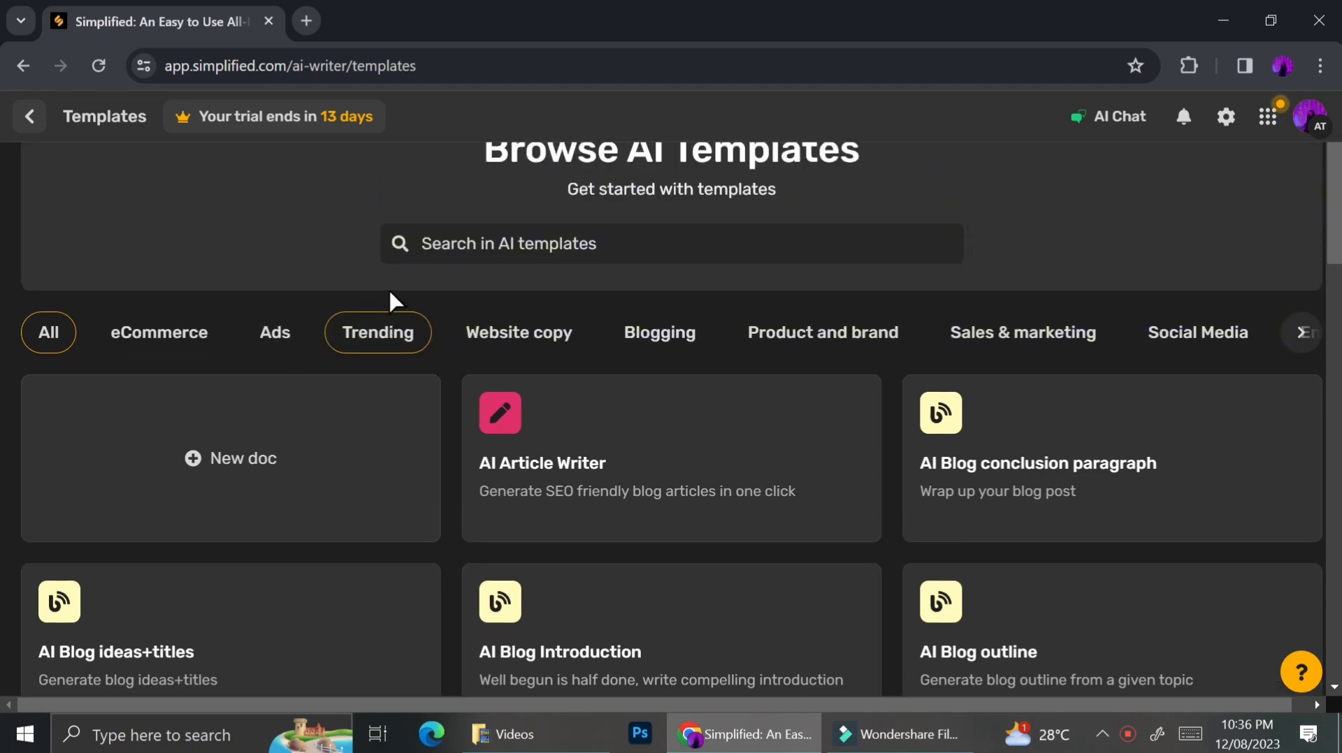
- Search the AI templates for "prese"
left_click(517, 249)
type("pr")
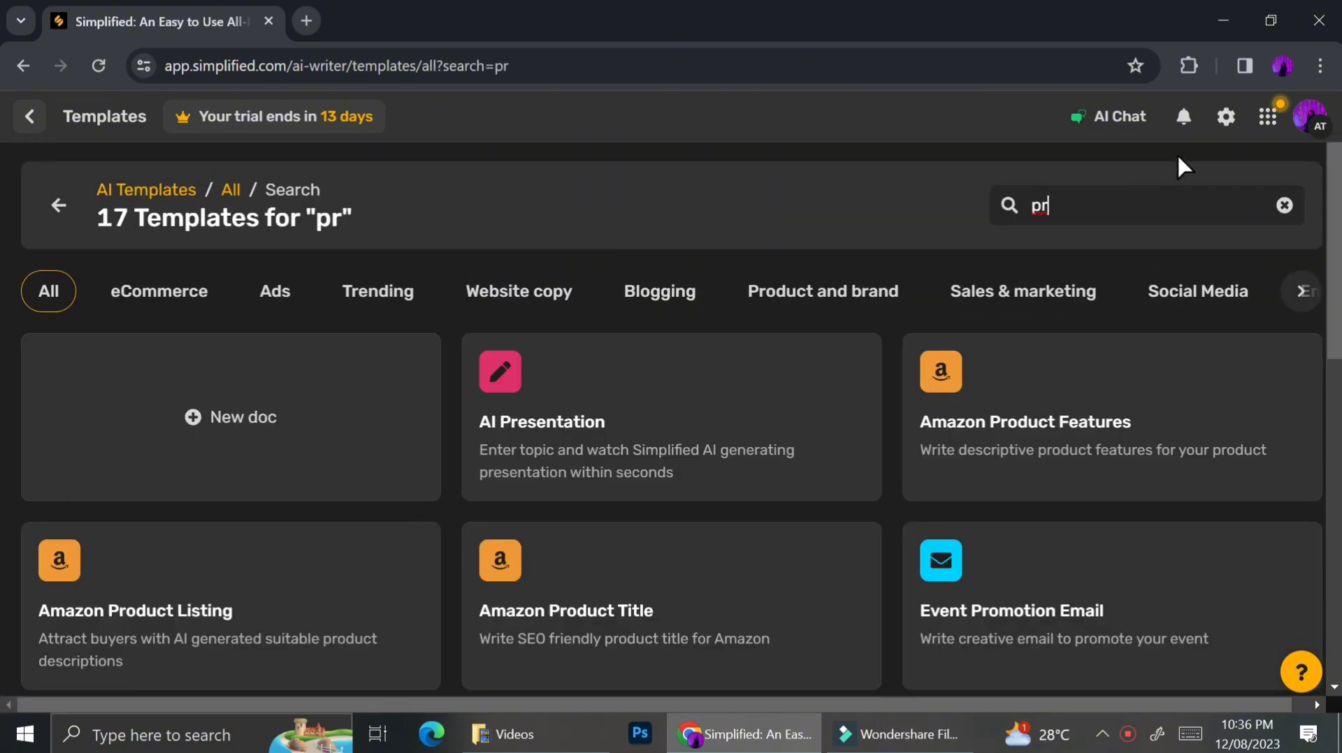
type("ese")
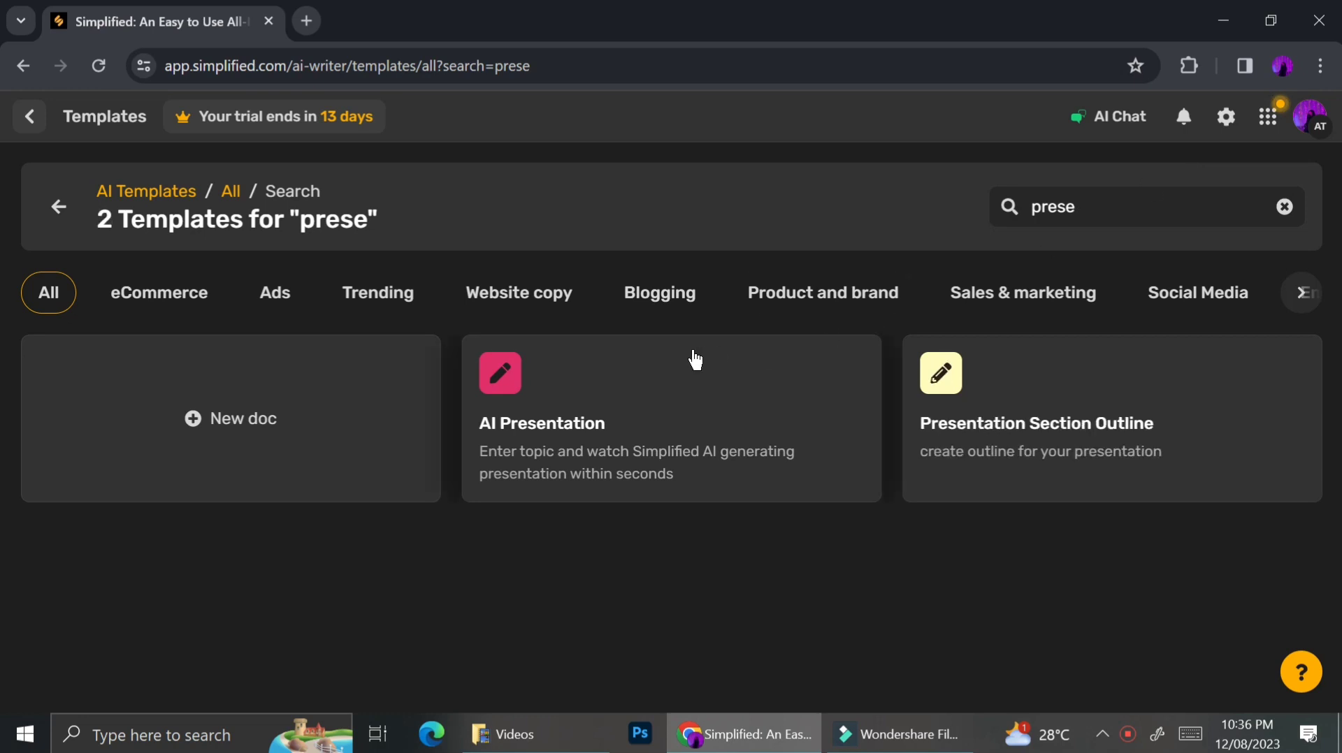
- Open the AI Presentation template and choose the Presentation Standard 16x9 size
left_click(612, 405)
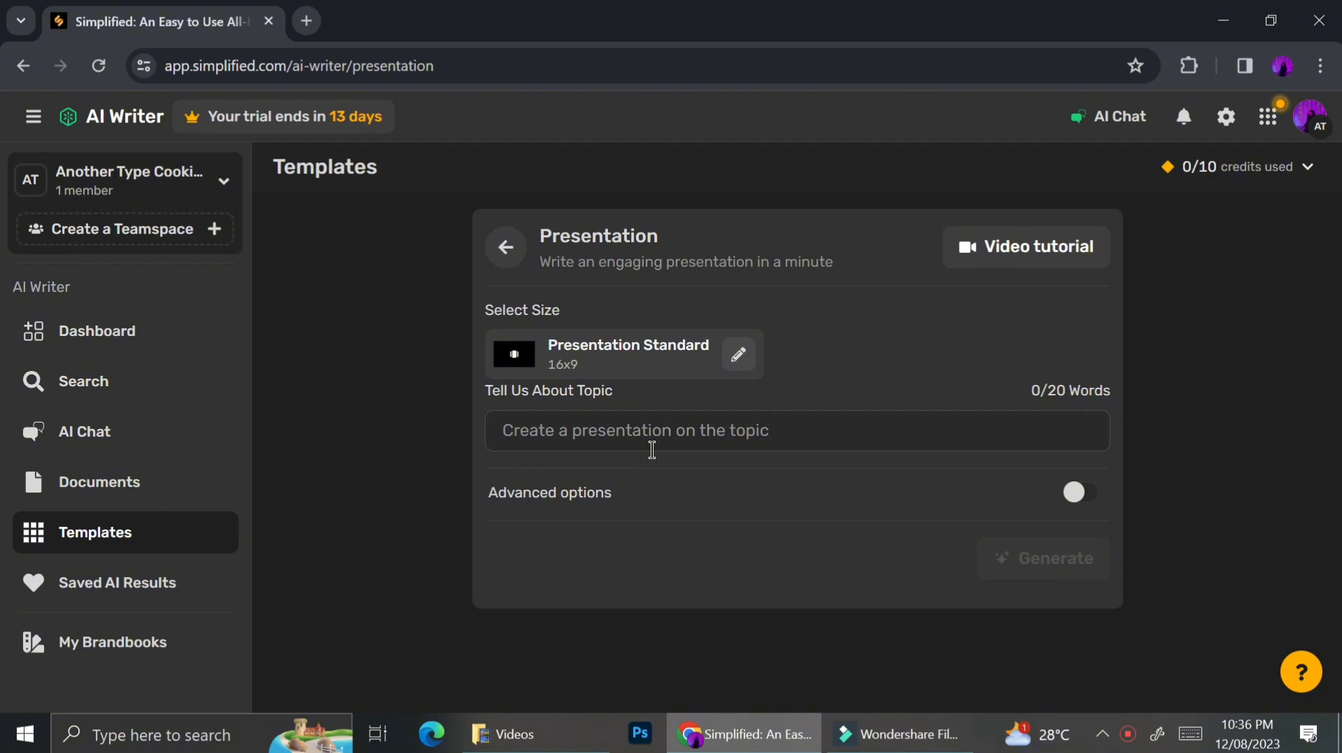
left_click(738, 354)
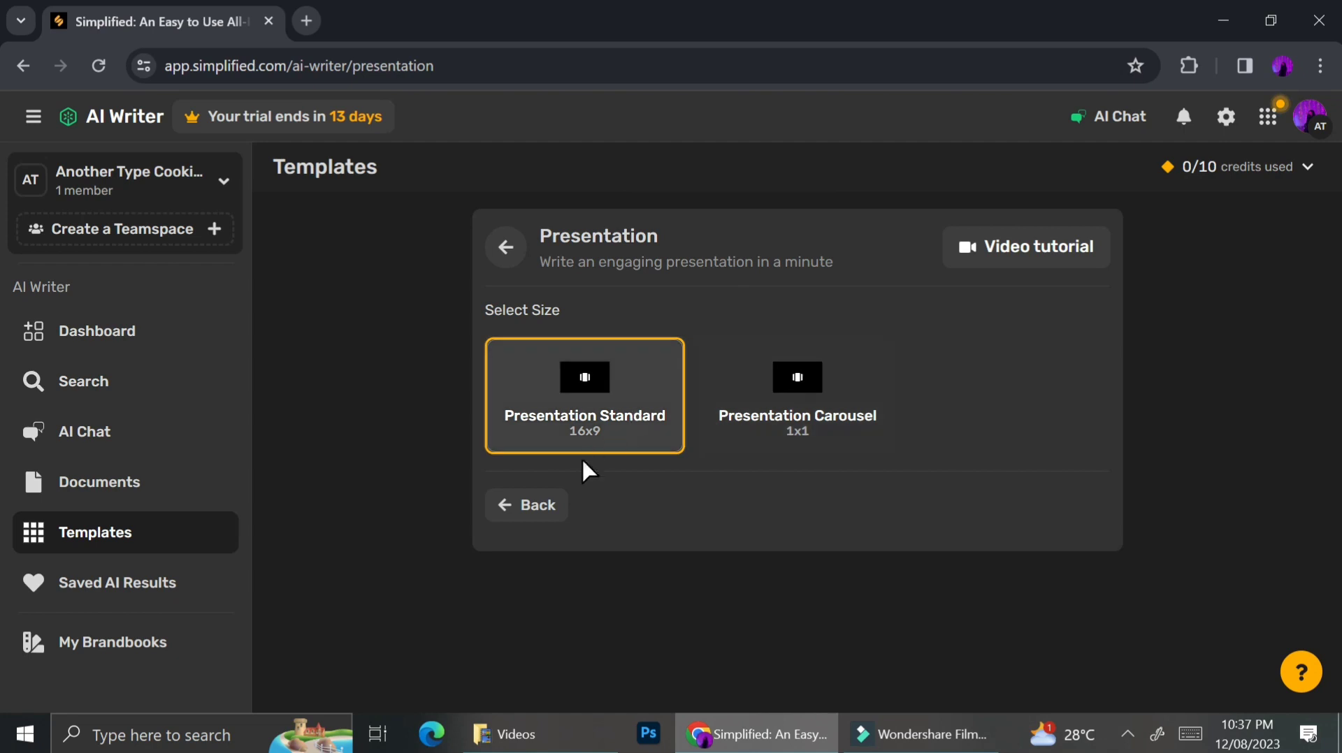
left_click(590, 422)
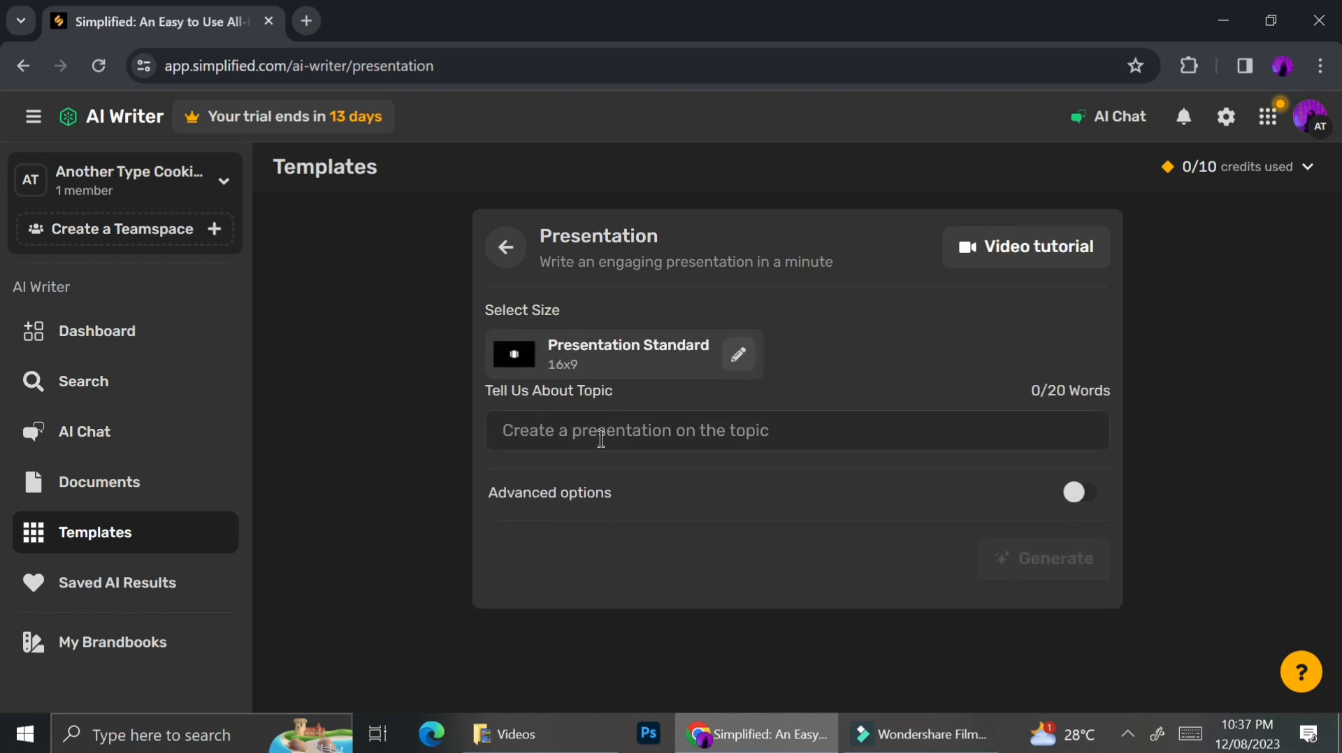
- Enter "presentation about mental health" as the presentation topic
left_click(601, 438)
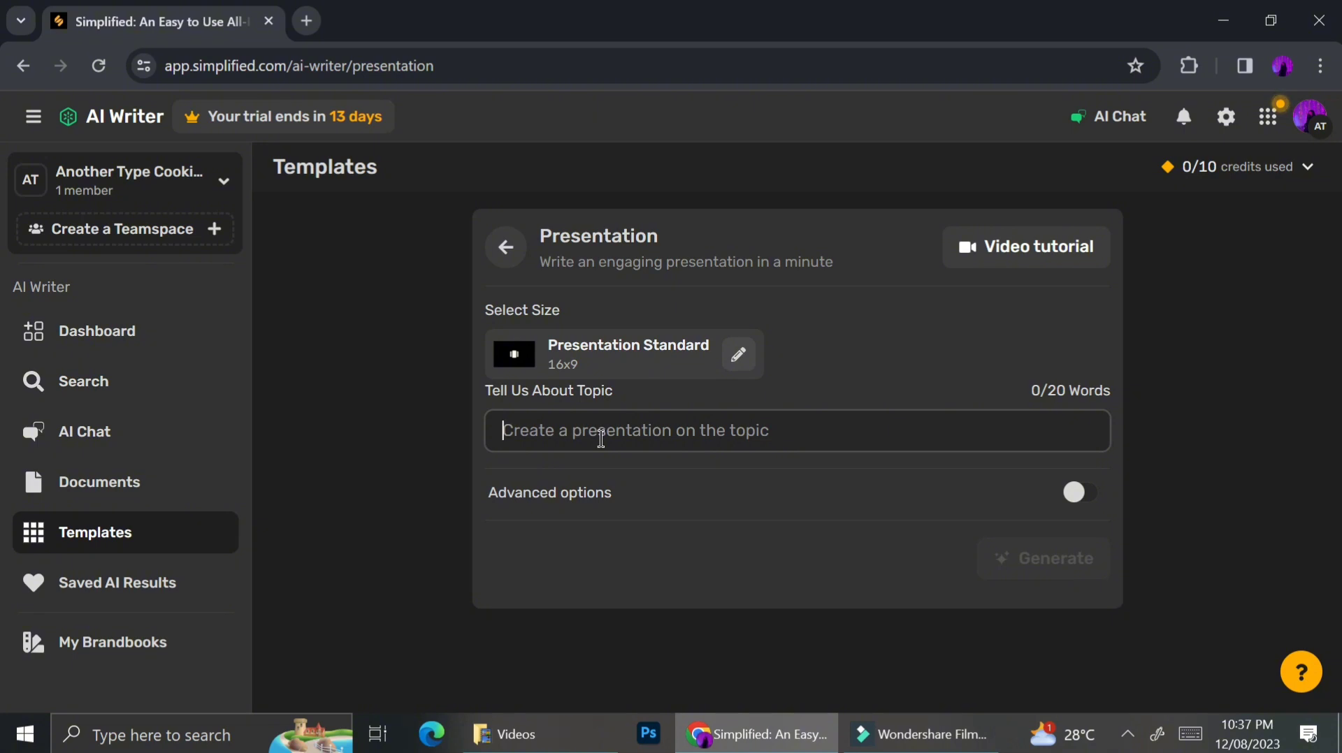
type("presen")
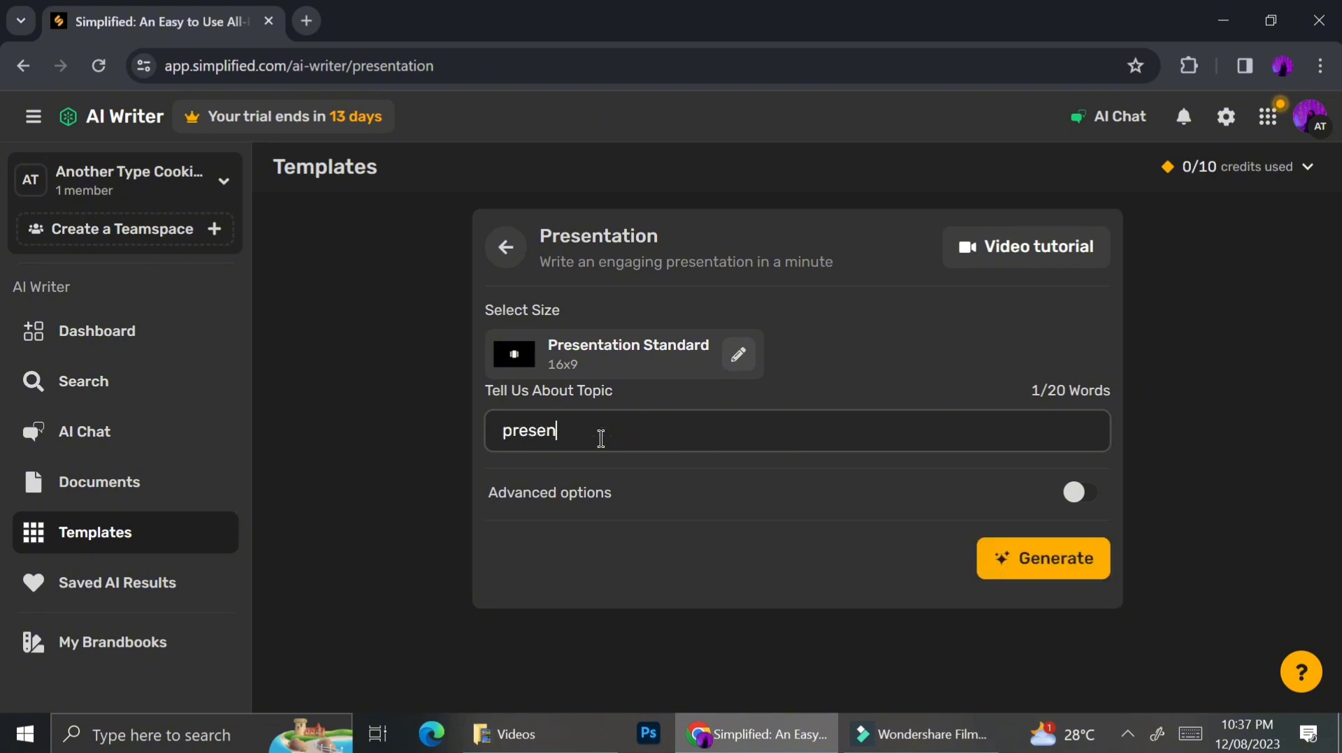
type("tation about ")
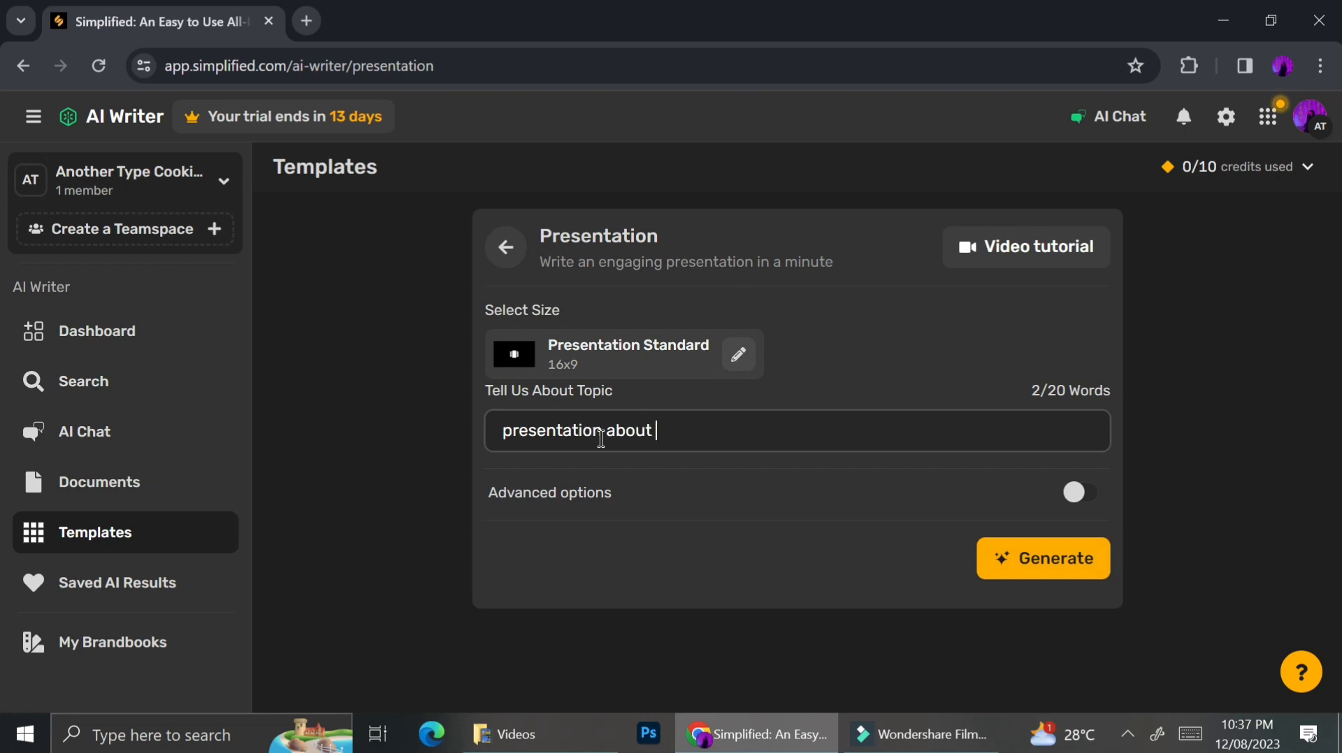
type("mental health")
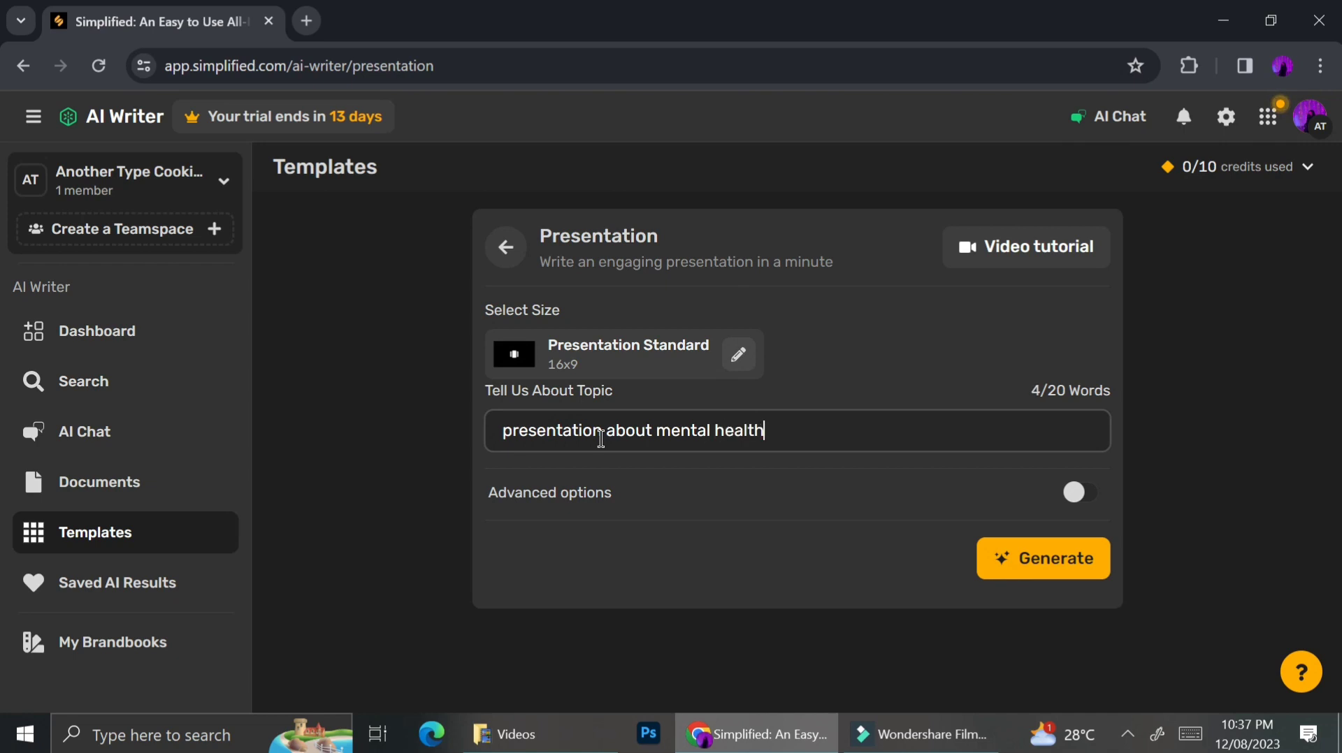
- Enable the advanced options for the presentation and set the number of results to 4
left_click(1078, 495)
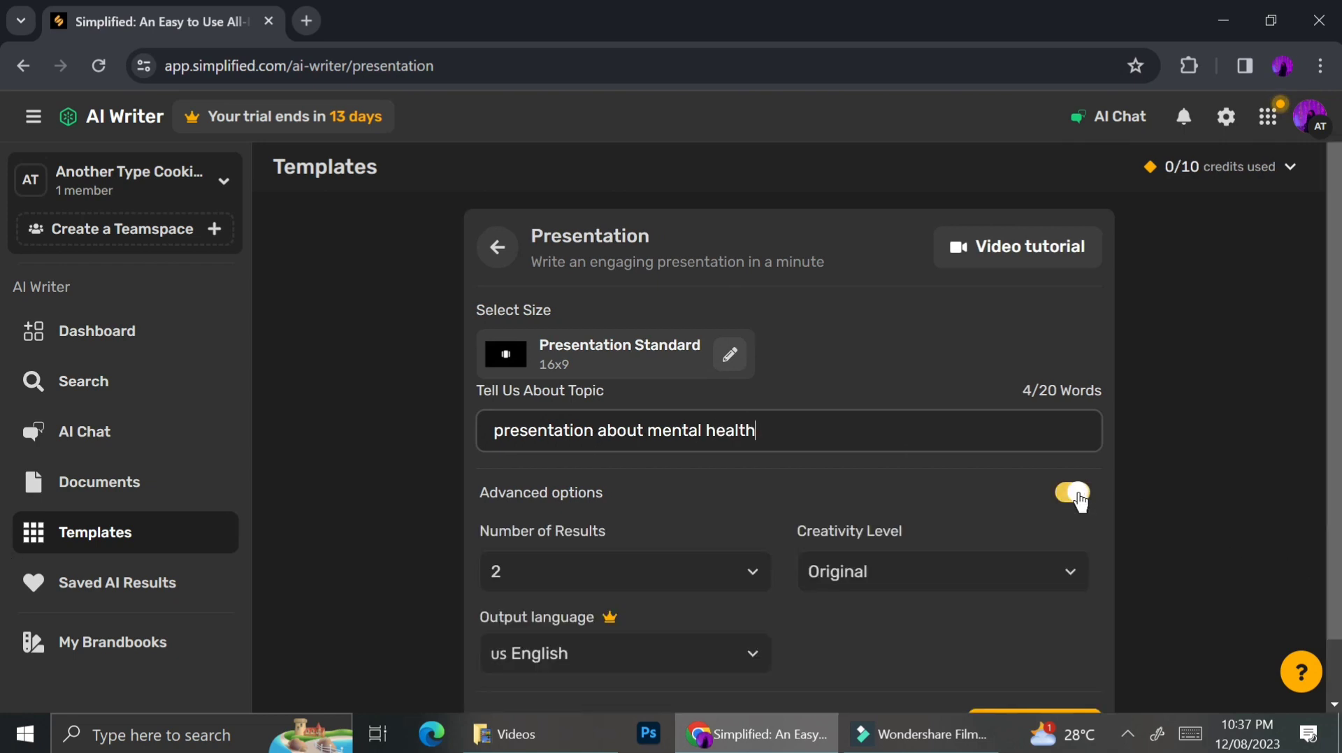
scroll(849, 626, "down", 1)
right_click(849, 626)
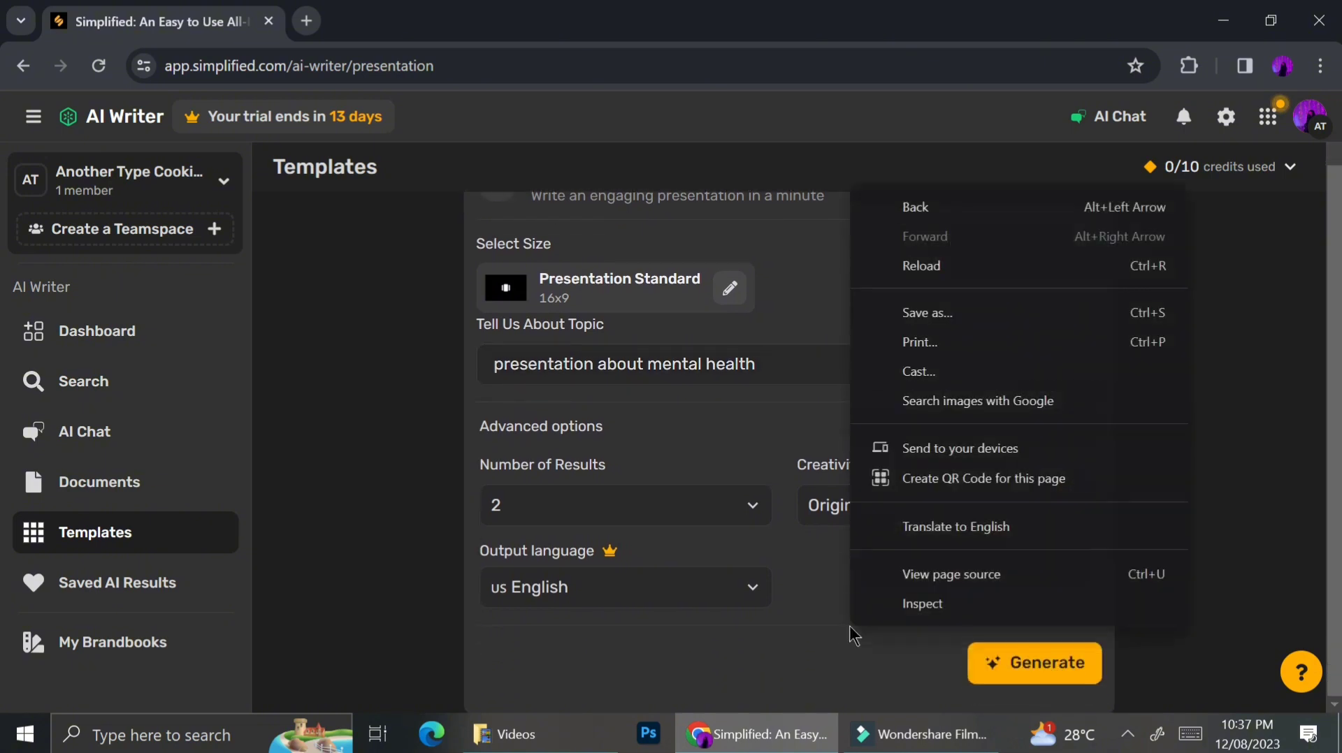
left_click(772, 549)
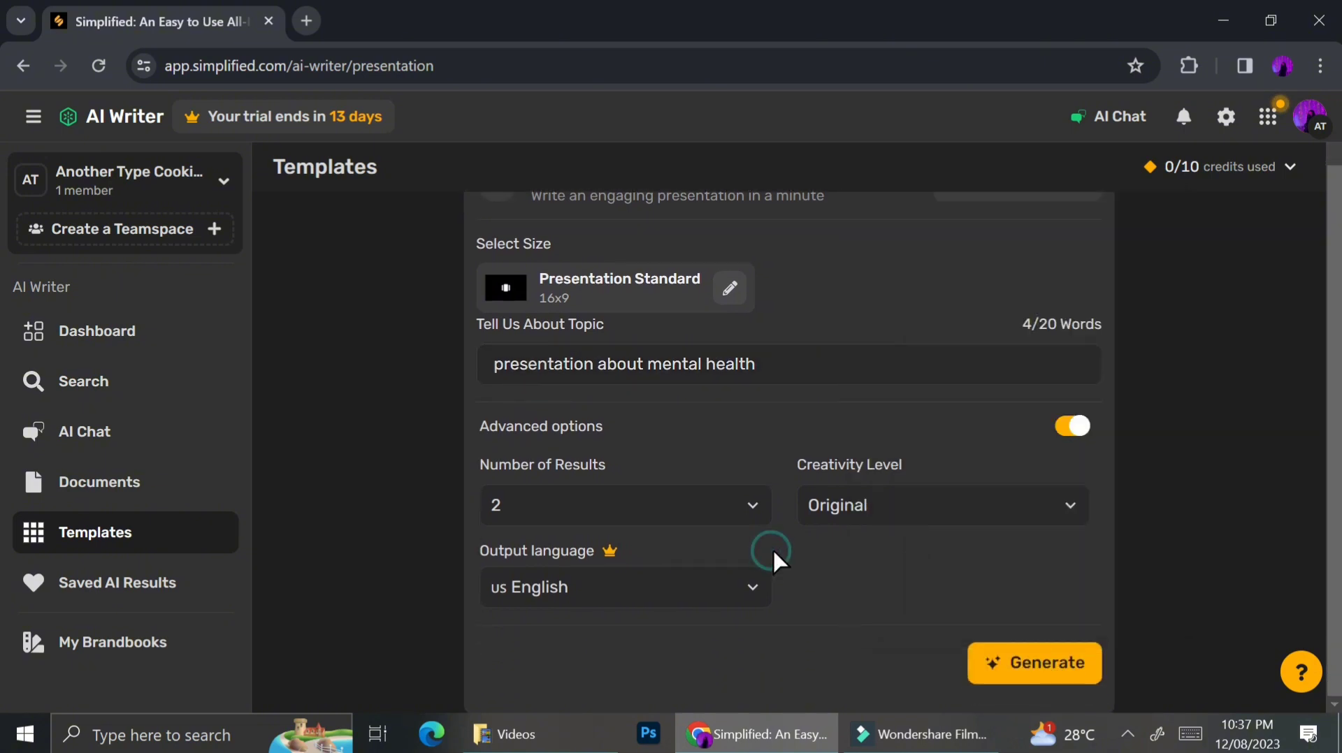
left_click(743, 520)
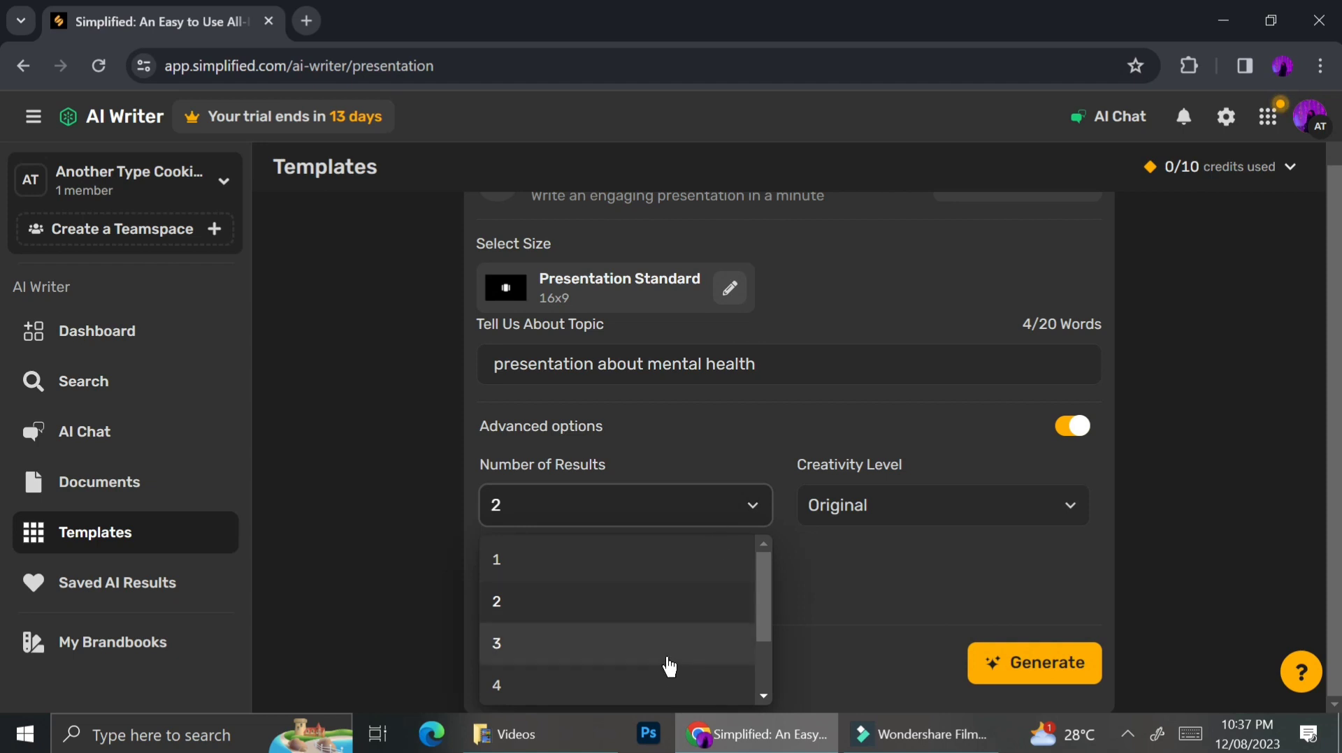
left_click(656, 685)
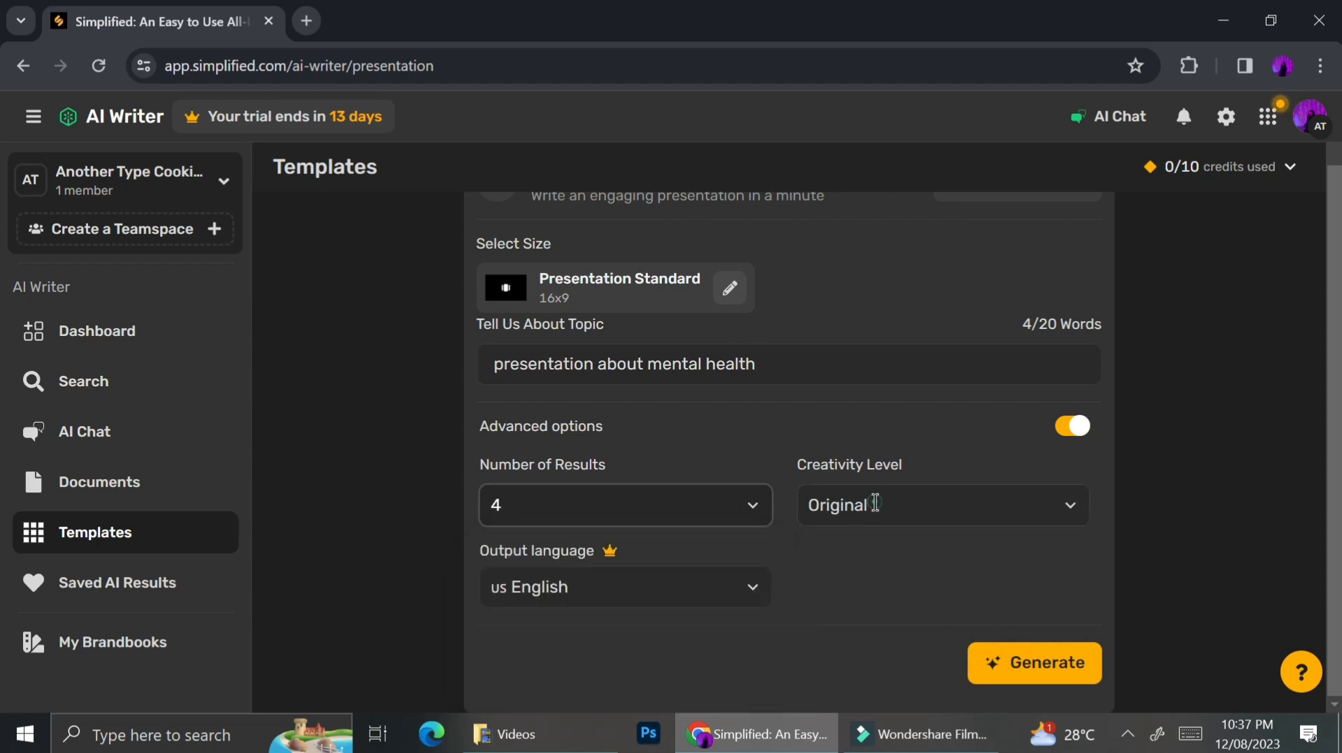
- Set the creativity level to Imaginative and open the output language choices
left_click(875, 503)
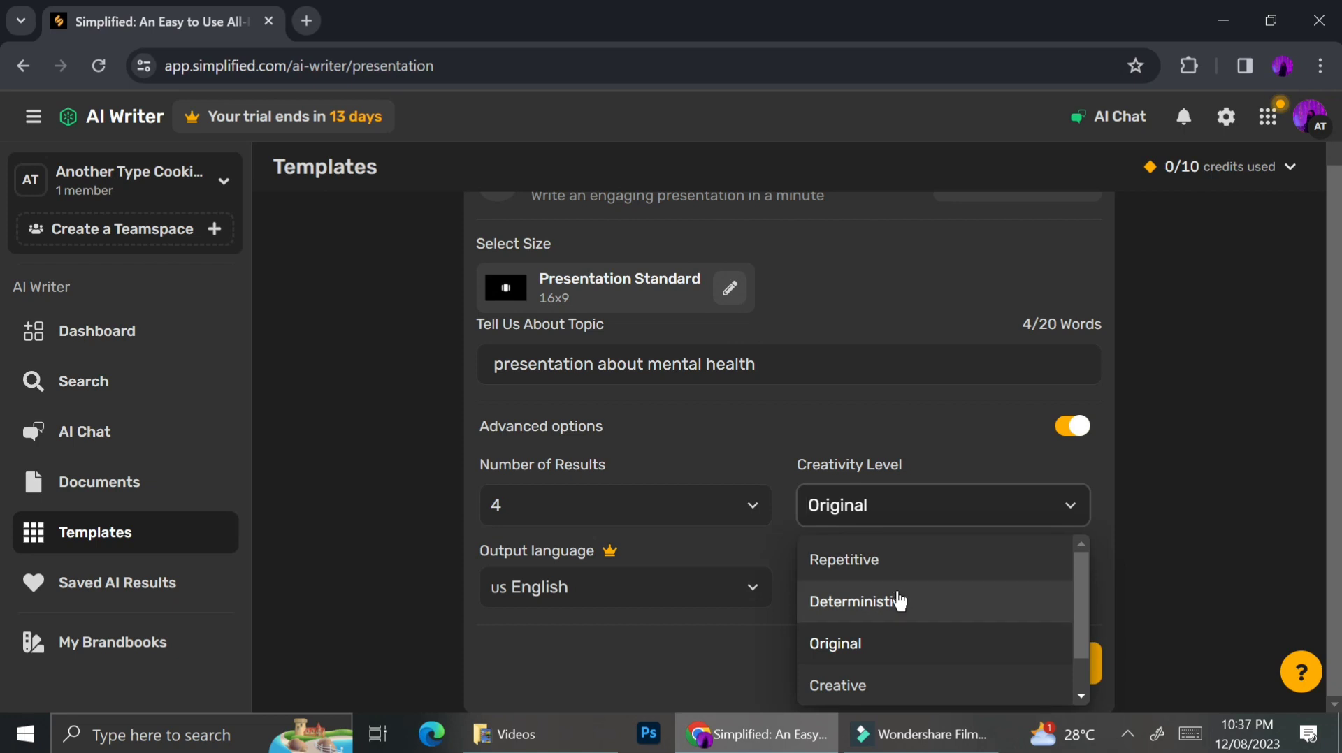
scroll(898, 599, "down", 1)
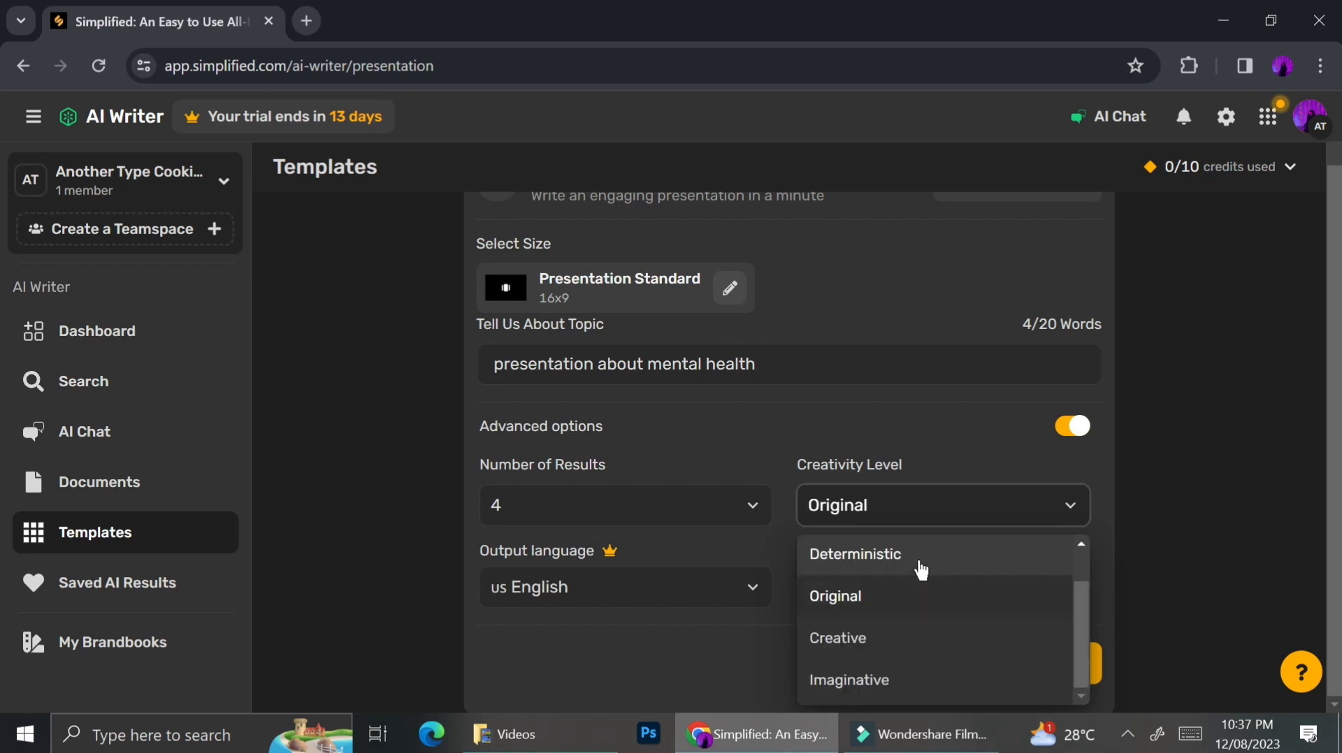
scroll(920, 569, "up", 1)
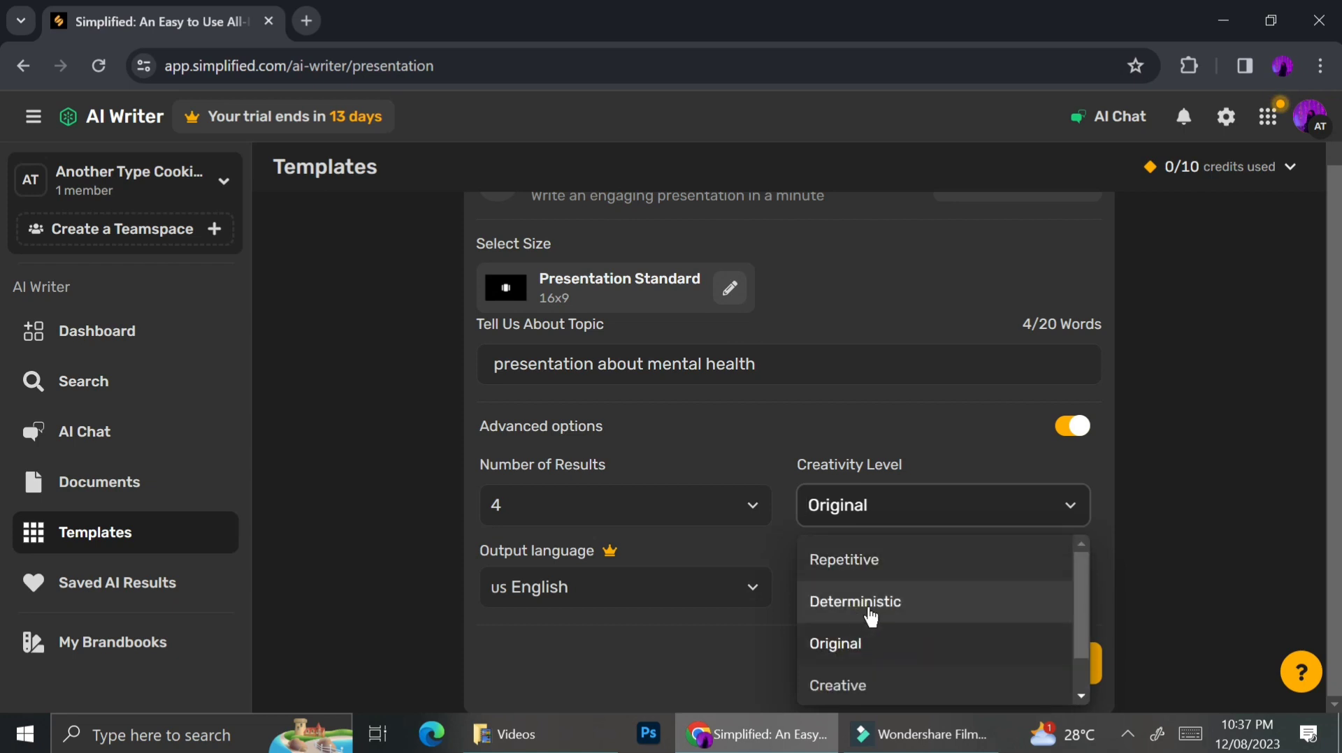
scroll(870, 616, "down", 1)
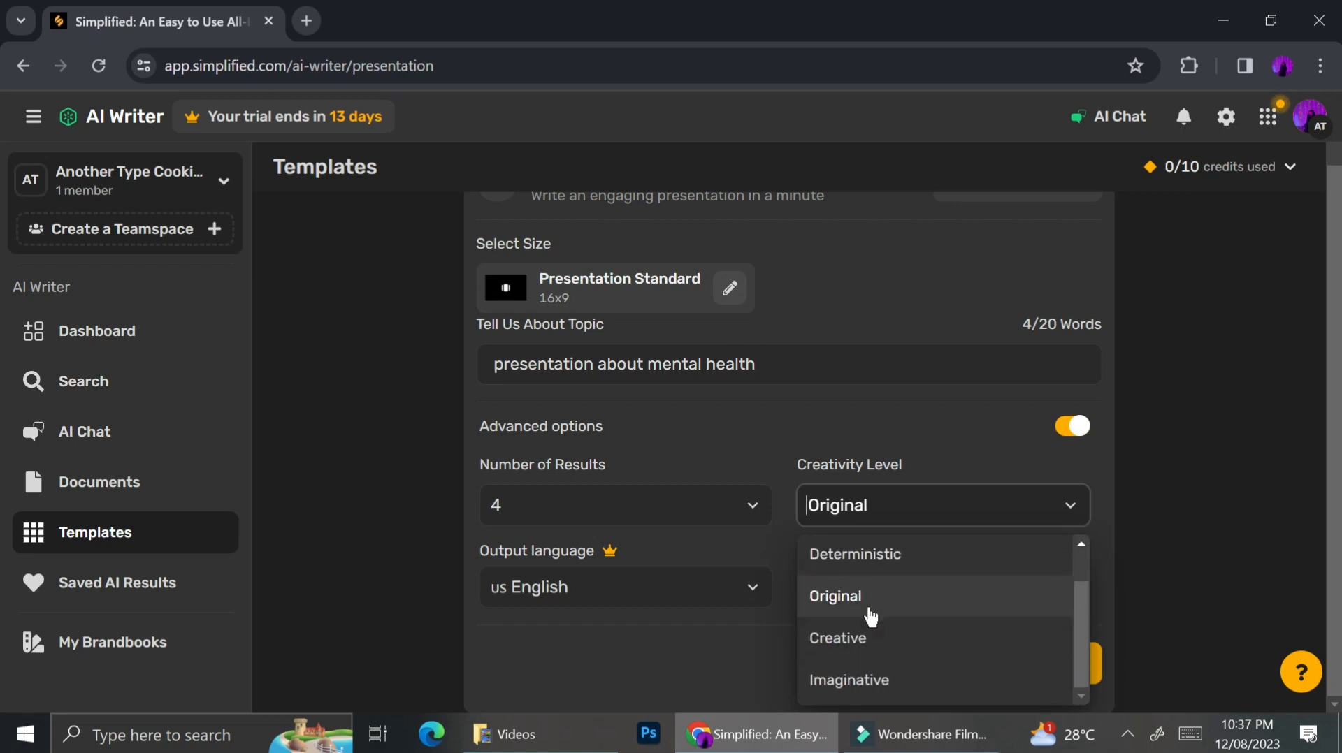
left_click(869, 680)
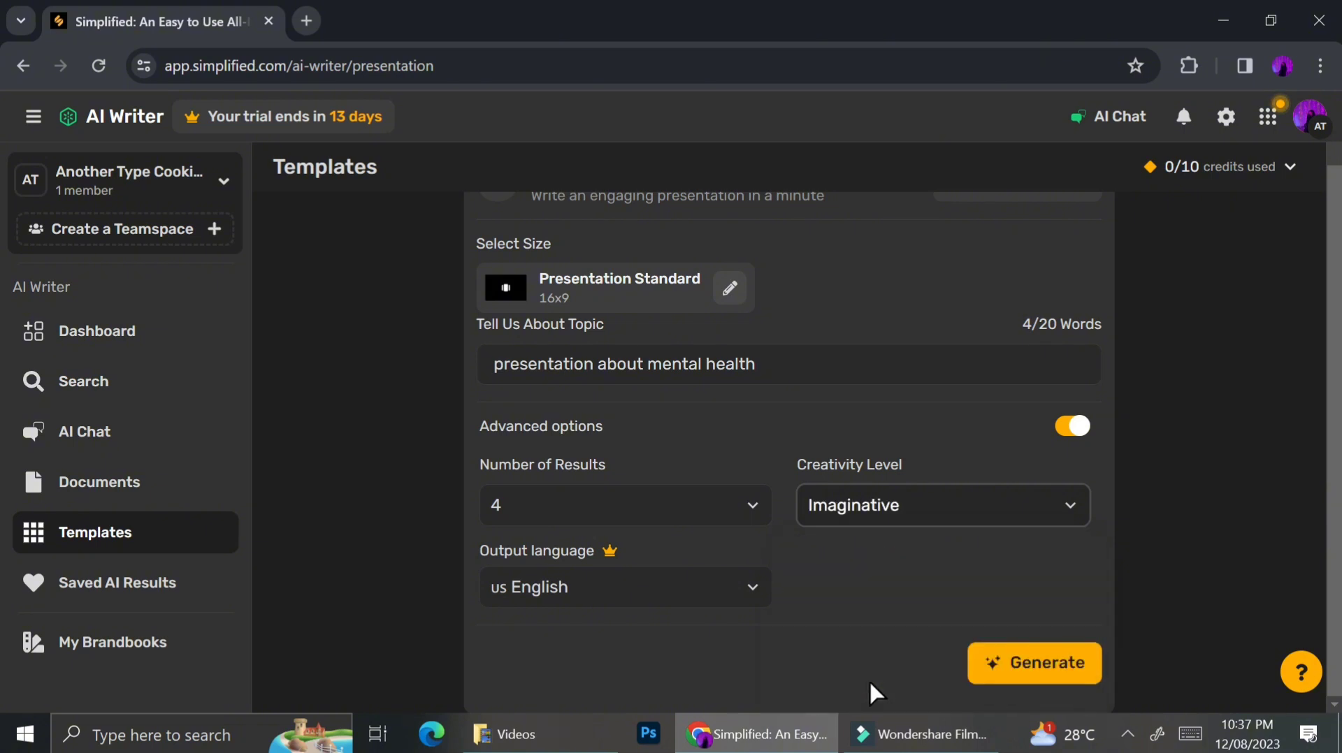
left_click(699, 577)
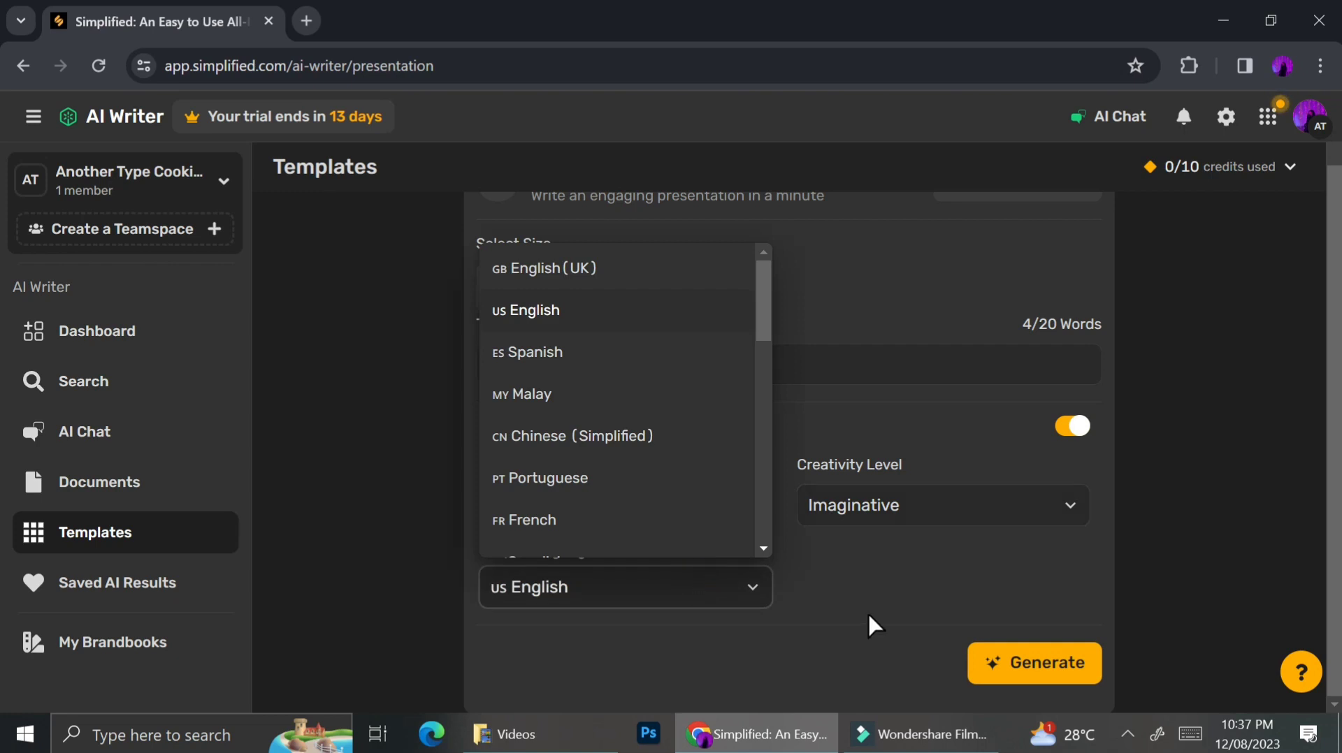